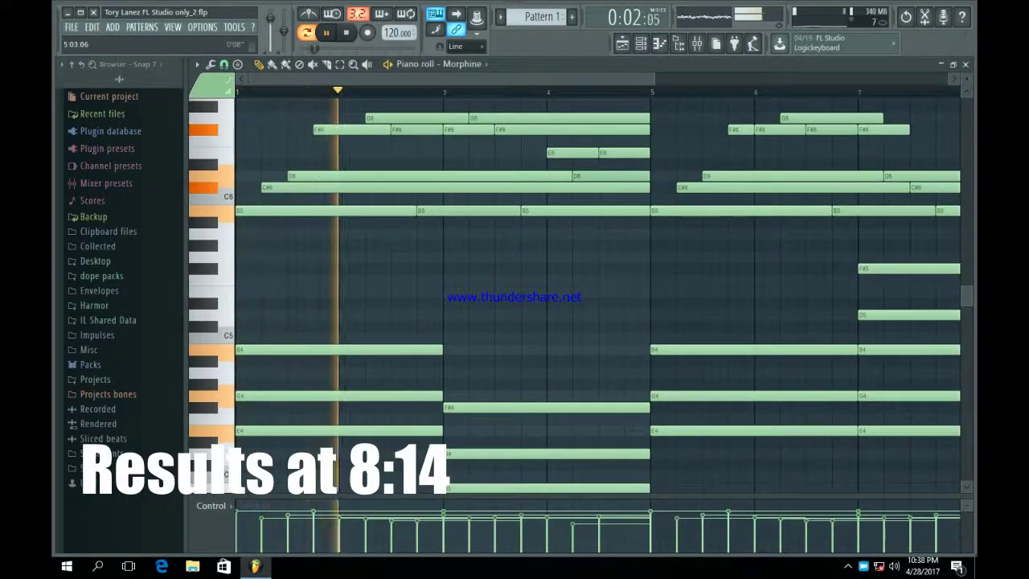
- Examine the Morphine melody and chord notes across the whole eight-bar pattern during playback
{"action": "left_click_drag", "start_coordinate": [655, 79], "coordinate": [884, 78]}
{"action": "scroll", "coordinate": [866, 144], "scroll_direction": "down", "scroll_amount": 1}
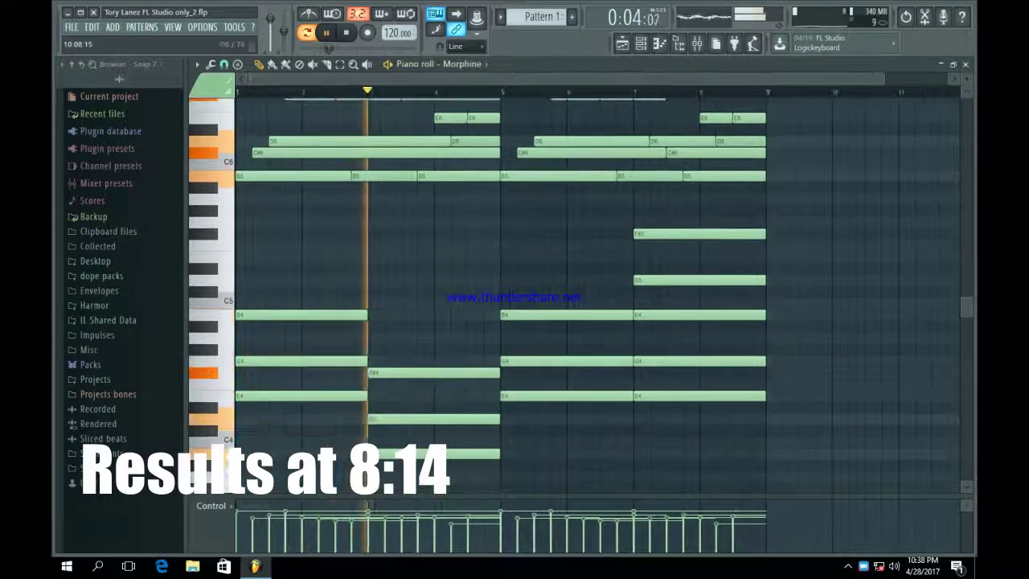
{"action": "scroll", "coordinate": [515, 290], "scroll_direction": "up", "scroll_amount": 2}
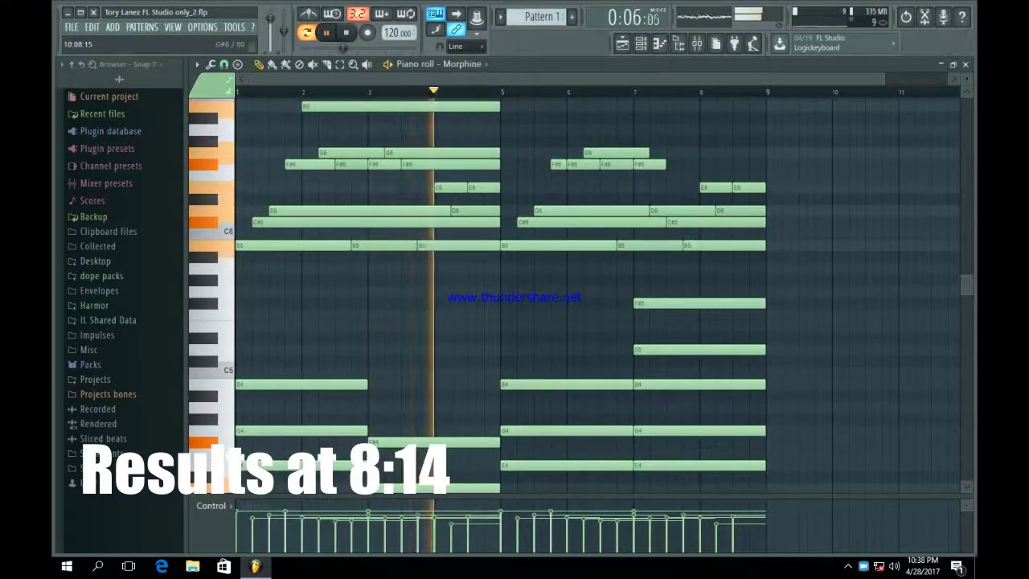
{"action": "scroll", "coordinate": [865, 141], "scroll_direction": "up", "scroll_amount": 1}
{"action": "scroll", "coordinate": [888, 129], "scroll_direction": "down", "scroll_amount": 1}
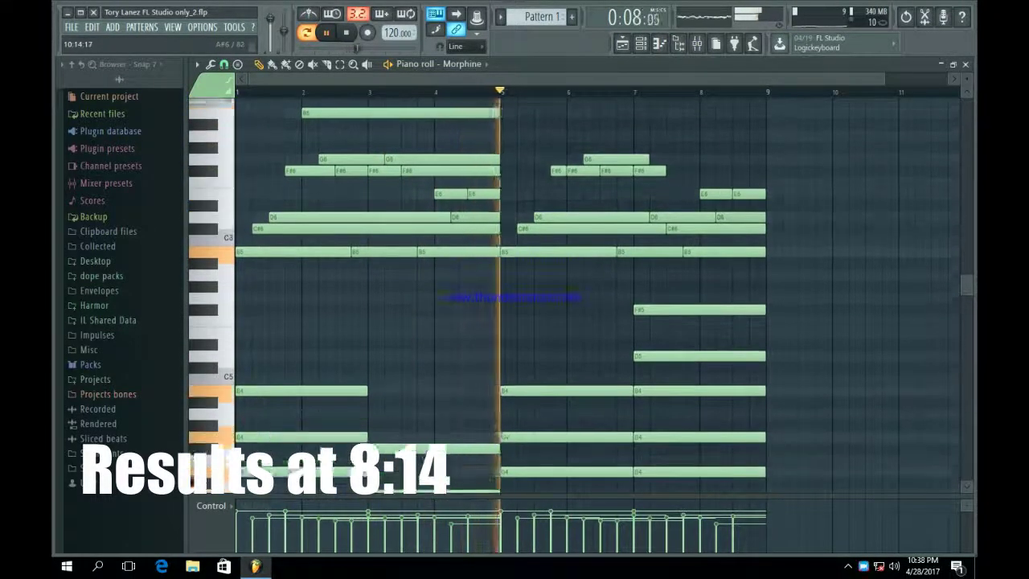
{"action": "scroll", "coordinate": [888, 124], "scroll_direction": "down", "scroll_amount": 1}
{"action": "scroll", "coordinate": [884, 121], "scroll_direction": "up", "scroll_amount": 1}
{"action": "scroll", "coordinate": [880, 119], "scroll_direction": "down", "scroll_amount": 1}
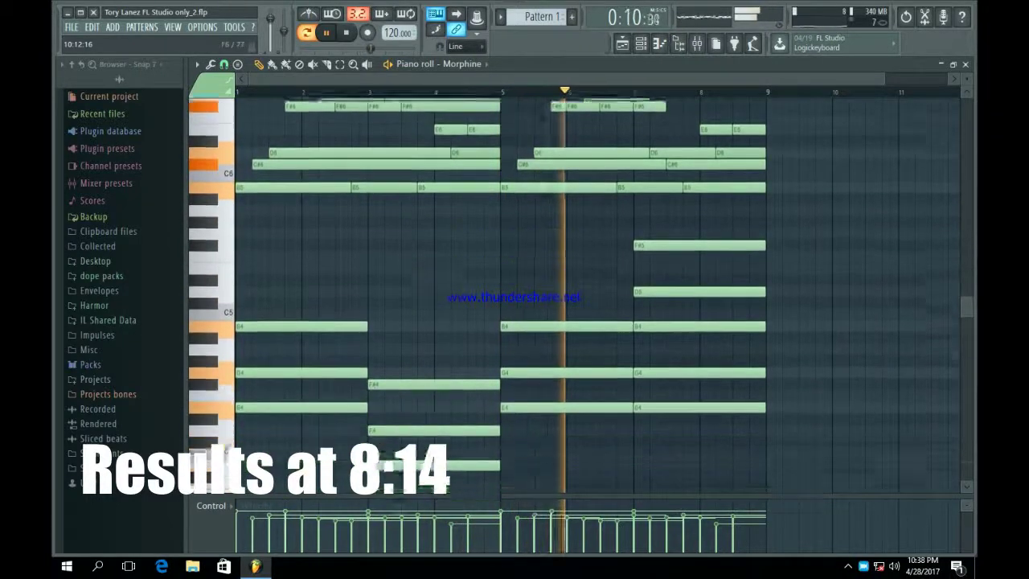
{"action": "scroll", "coordinate": [880, 119], "scroll_direction": "up", "scroll_amount": 3}
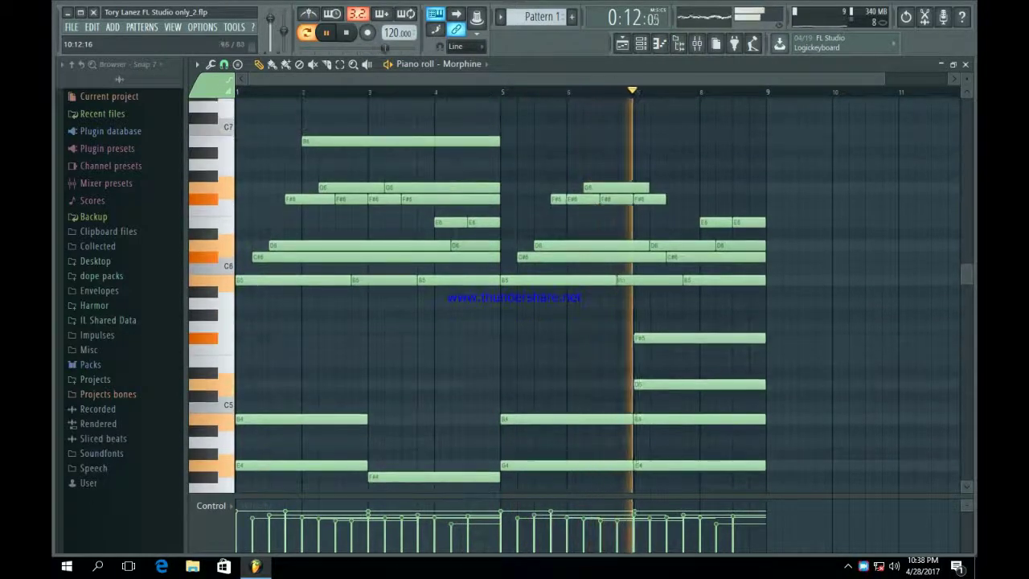
{"action": "scroll", "coordinate": [573, 292], "scroll_direction": "down", "scroll_amount": 1}
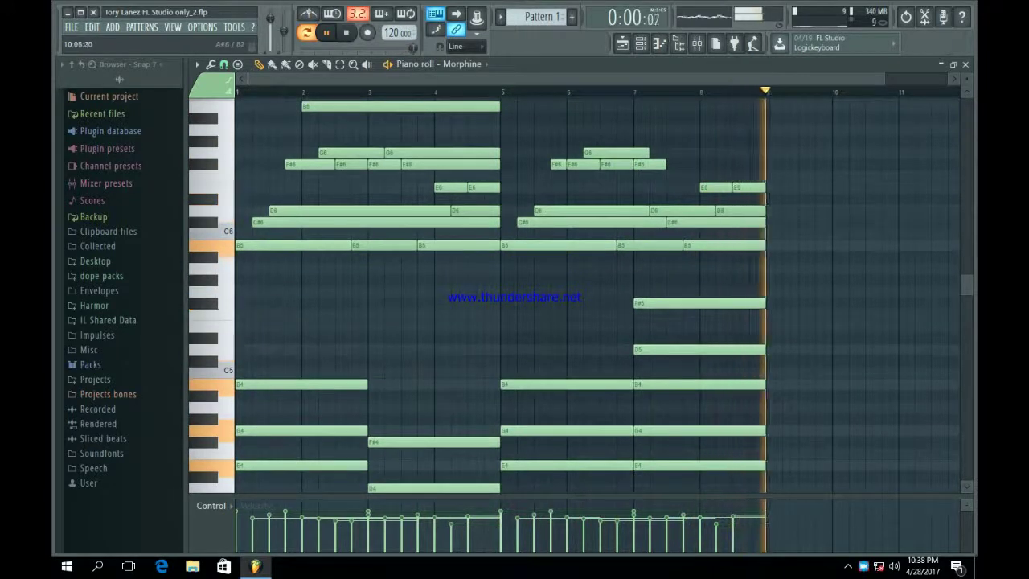
{"action": "key", "text": "space"}
- Place four consecutive Pattern 1 clips on Track 1 of the playlist, starting at bar 1
{"action": "left_click", "coordinate": [622, 43]}
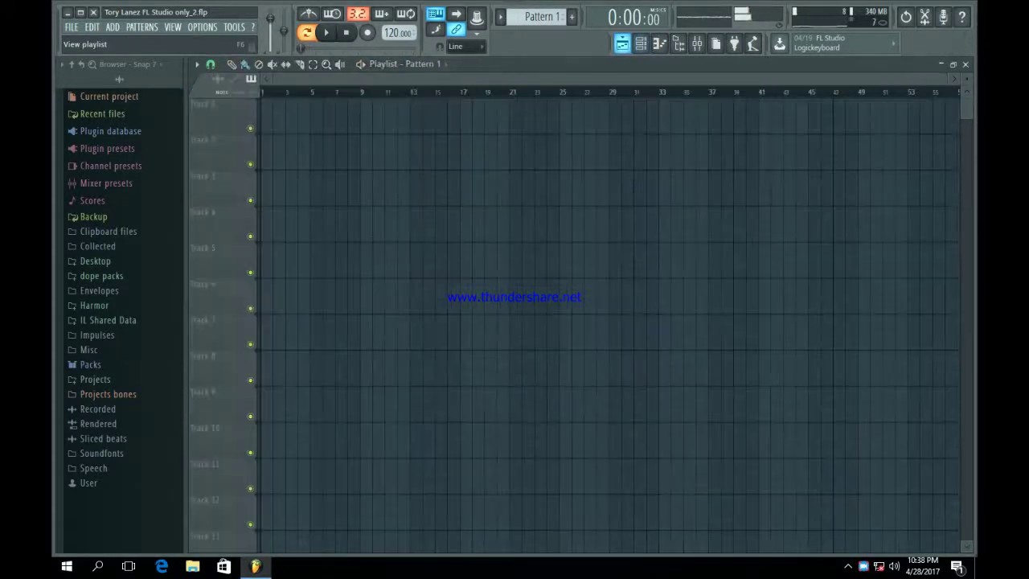
{"action": "left_click_drag", "start_coordinate": [320, 118], "coordinate": [267, 118]}
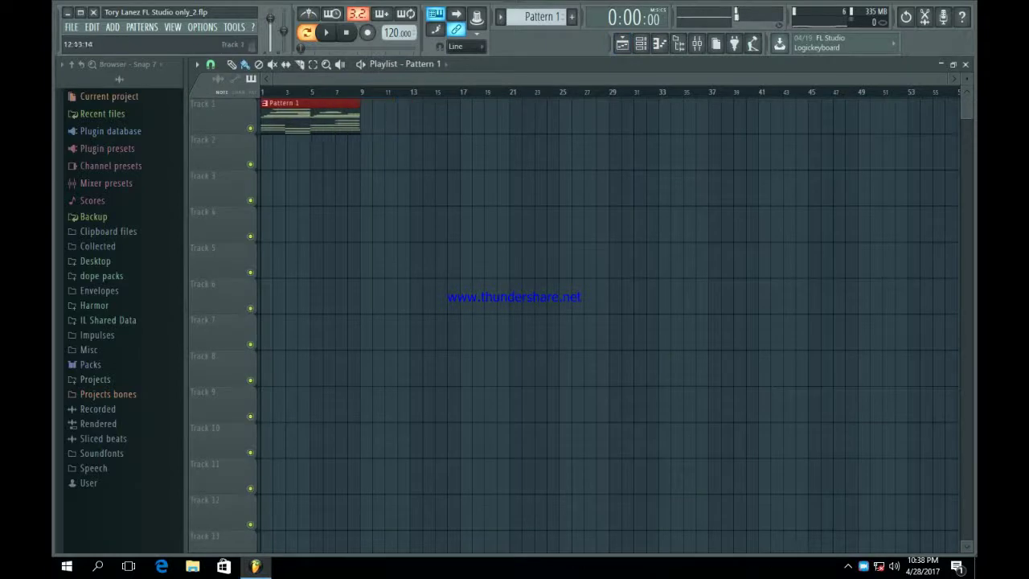
{"action": "left_click_drag", "start_coordinate": [399, 118], "coordinate": [616, 118]}
- Show the channel rack and switch to Pattern 2
{"action": "left_click", "coordinate": [641, 44]}
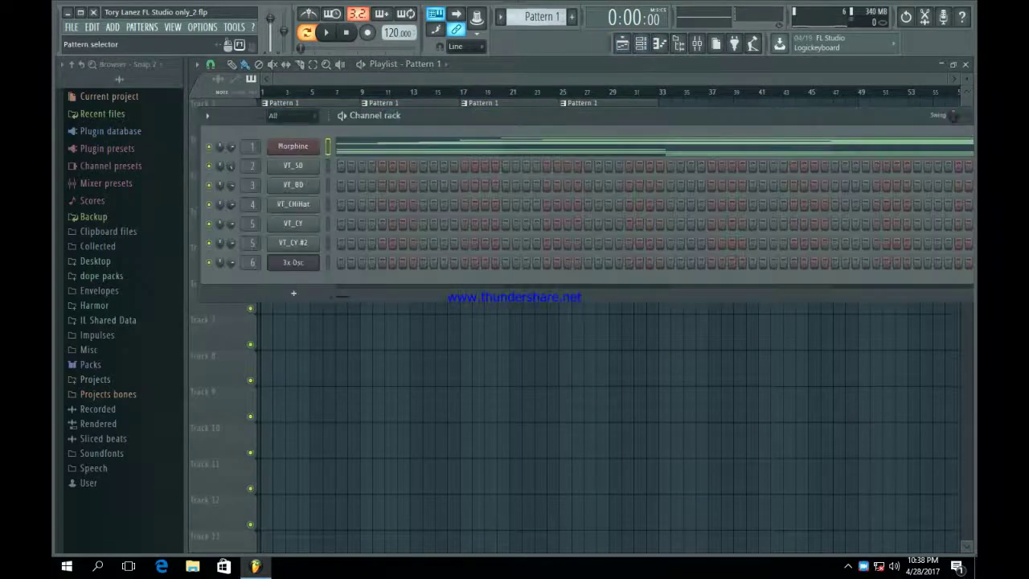
{"action": "left_click", "coordinate": [572, 17]}
{"action": "key", "text": "KP_Subtract"}
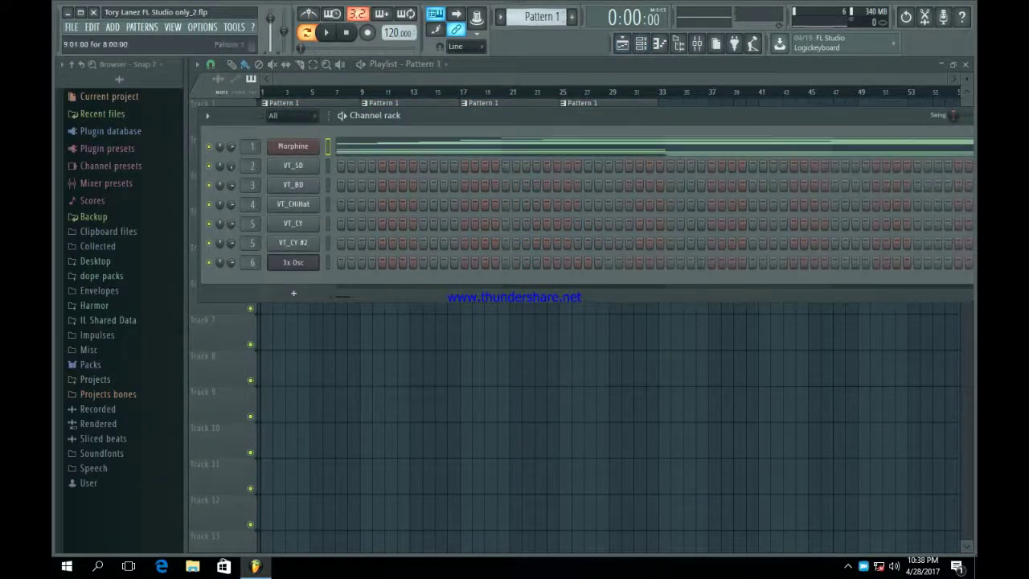
{"action": "double_click", "coordinate": [328, 146]}
{"action": "key", "text": "KP_Add"}
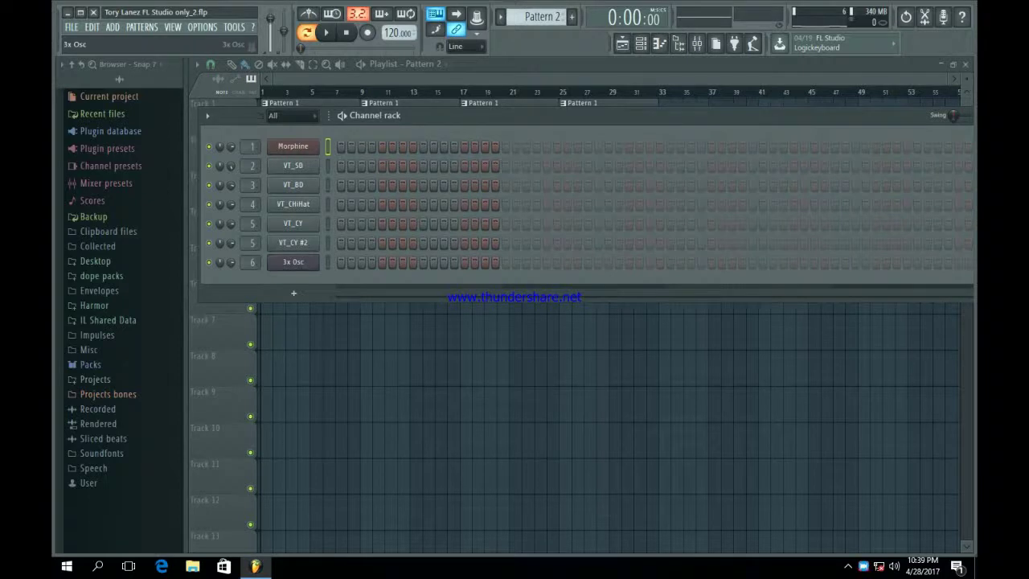
- Enable the 3x Osc volume envelope with zero attack and check the channel's oscillator, sample and portamento settings
{"action": "left_click", "coordinate": [292, 262]}
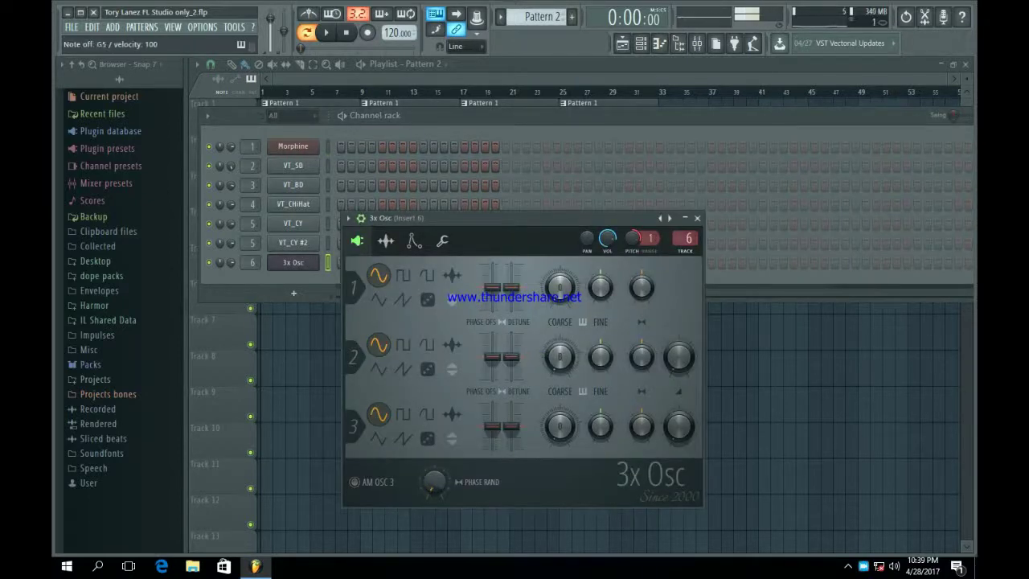
{"action": "left_click", "coordinate": [442, 240]}
{"action": "left_click", "coordinate": [414, 240]}
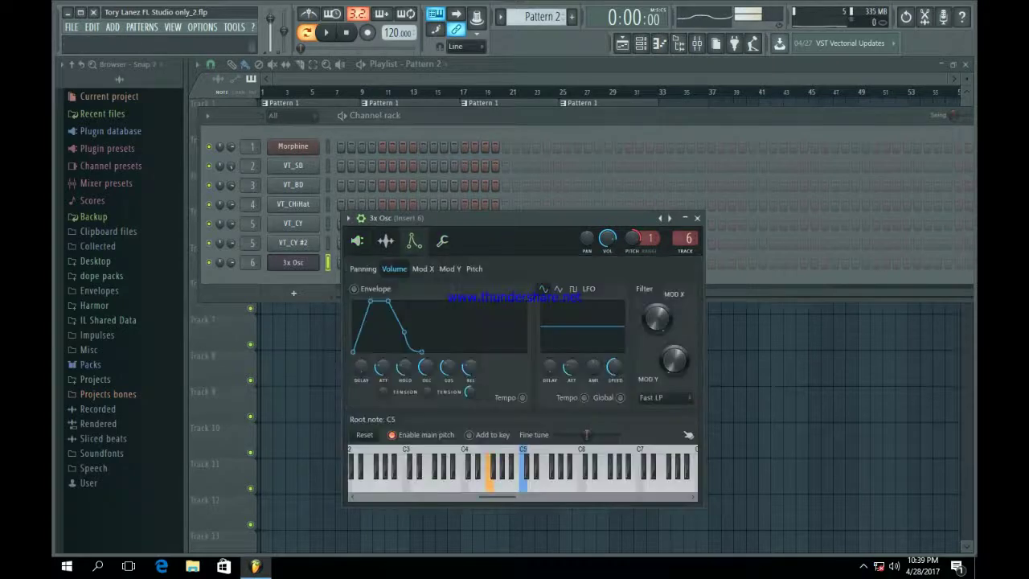
{"action": "left_click", "coordinate": [386, 240]}
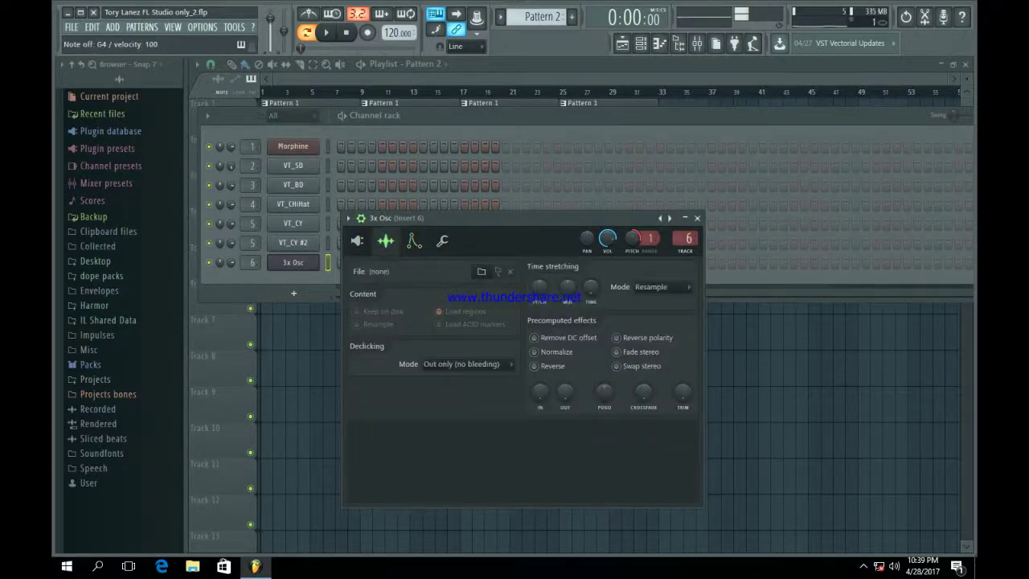
{"action": "left_click", "coordinate": [414, 241]}
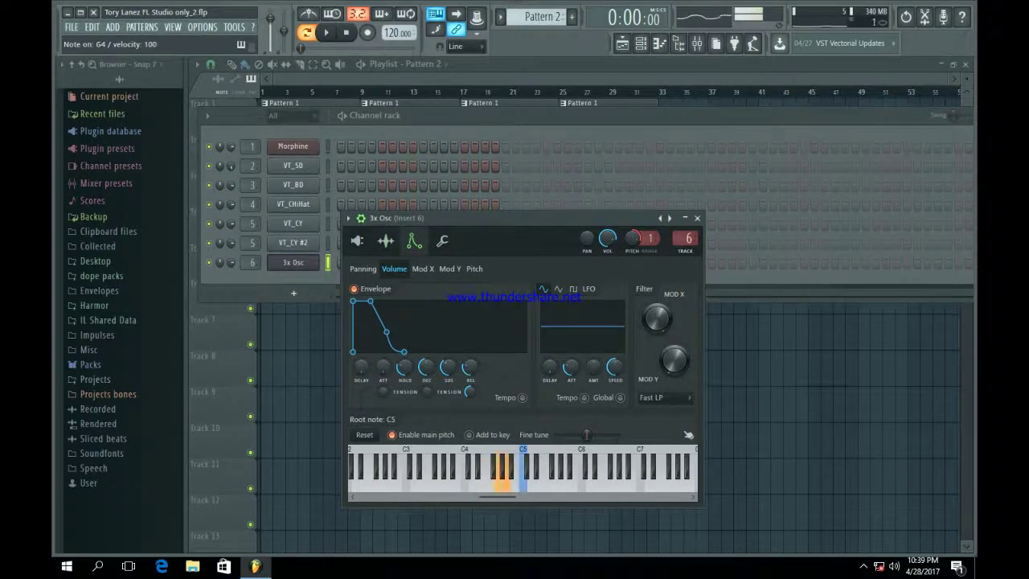
{"action": "left_click", "coordinate": [357, 240]}
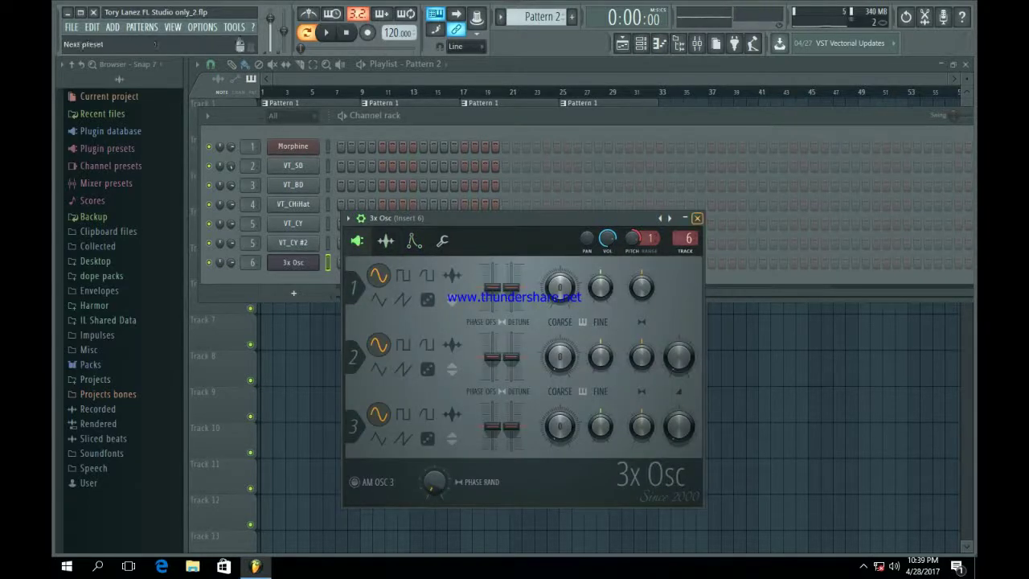
{"action": "left_click", "coordinate": [442, 240]}
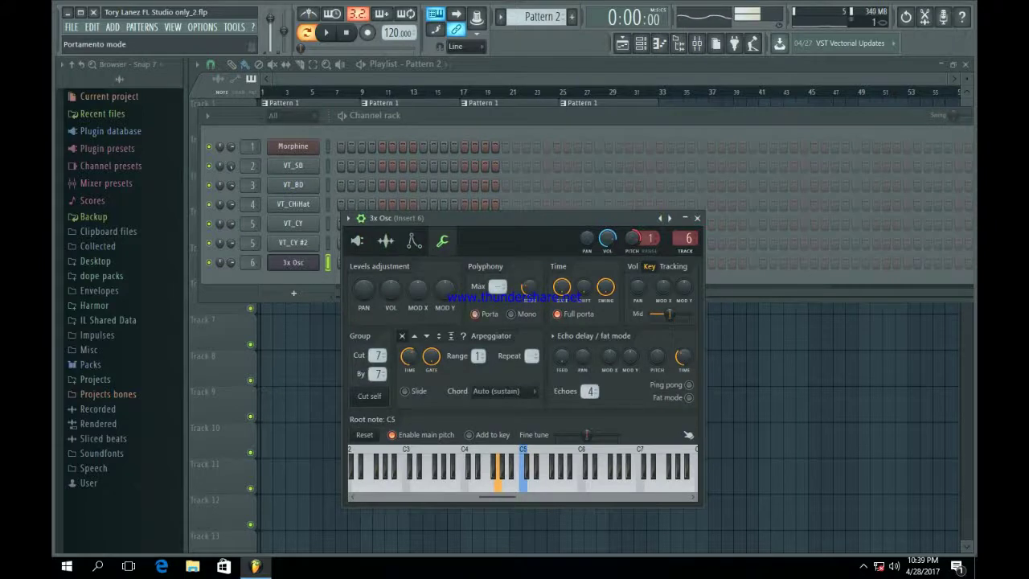
{"action": "left_click", "coordinate": [697, 218]}
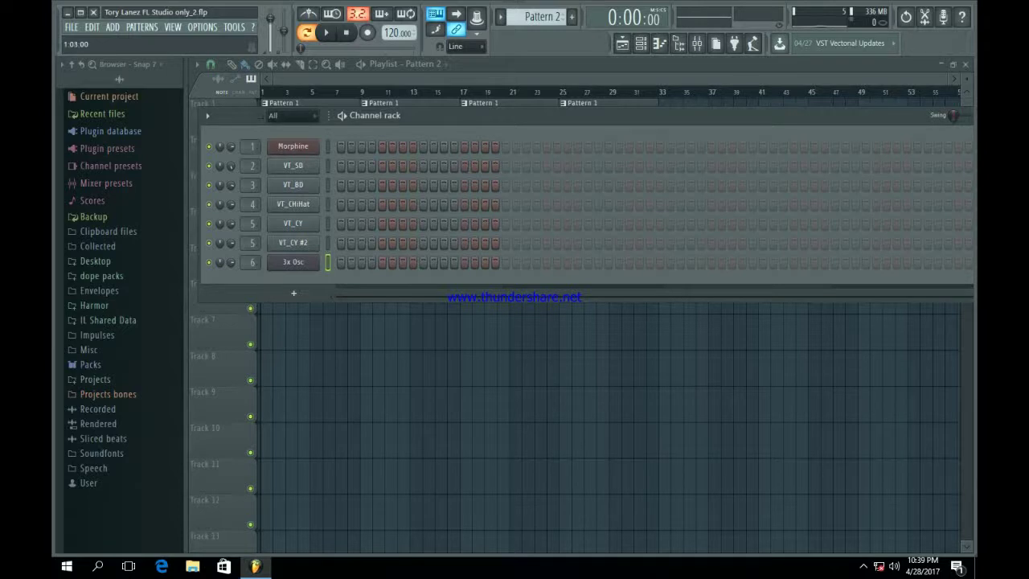
- Copy the Morphine notes from Pattern 1 into the 3x Osc channel of Pattern 2
{"action": "scroll", "coordinate": [543, 17], "scroll_direction": "up", "scroll_amount": 1}
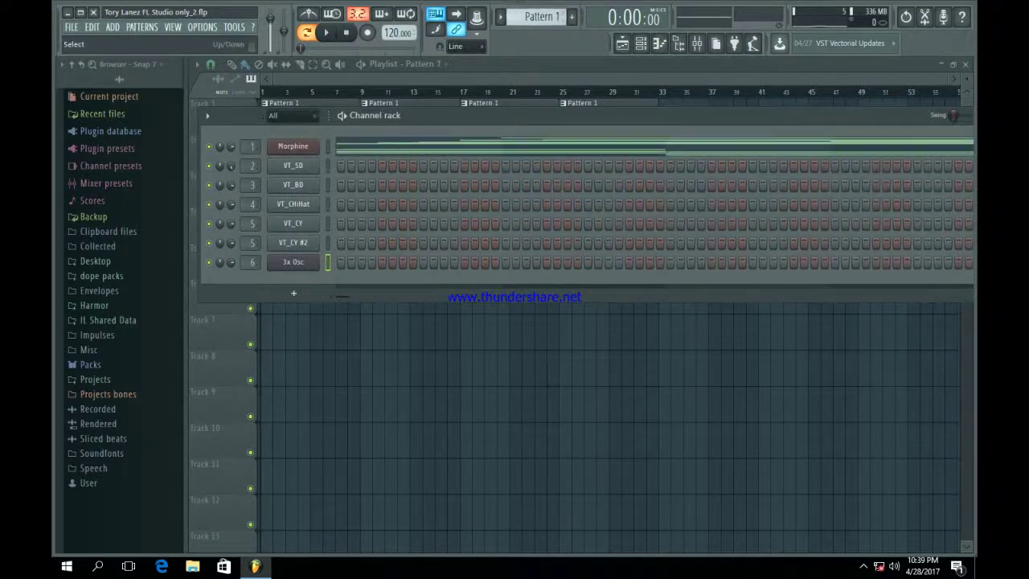
{"action": "scroll", "coordinate": [542, 17], "scroll_direction": "down", "scroll_amount": 1}
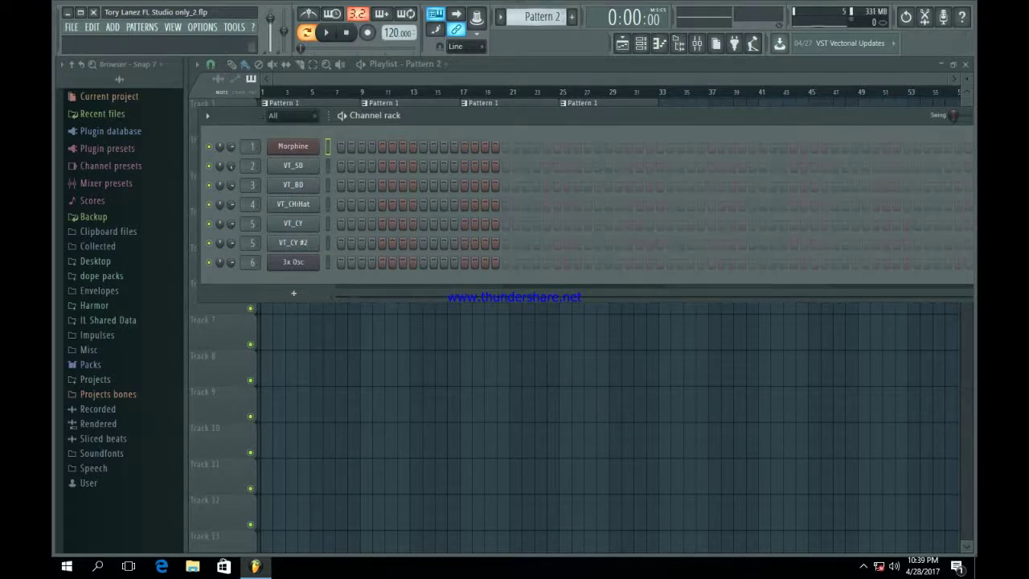
{"action": "left_click", "coordinate": [327, 262]}
{"action": "key", "text": "ctrl+v"}
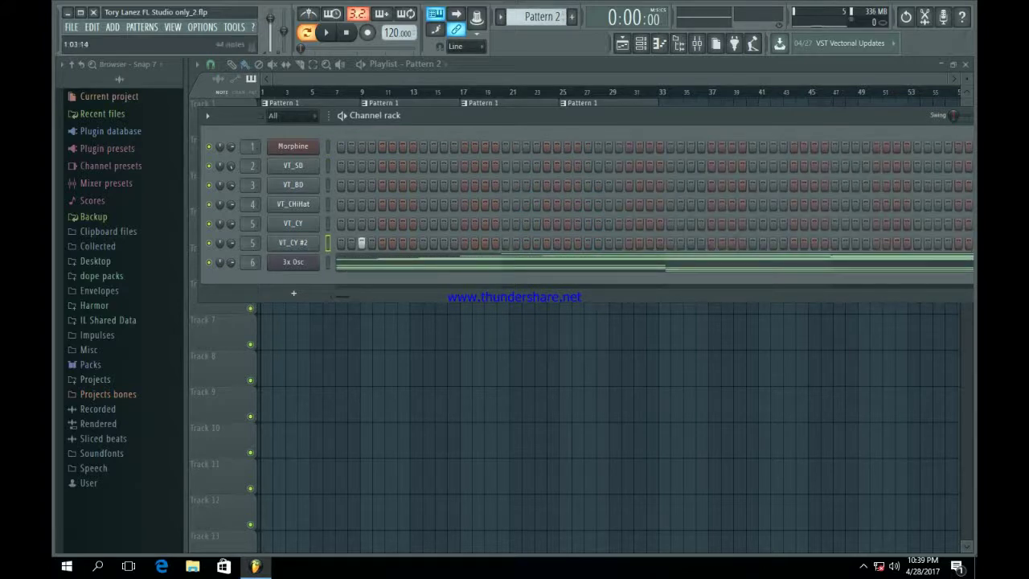
- In the 3x Osc piano roll, delete the notes above B4 that start in bars 1 and 2
{"action": "left_click", "coordinate": [359, 262]}
{"action": "scroll", "coordinate": [343, 233], "scroll_direction": "down", "scroll_amount": 4}
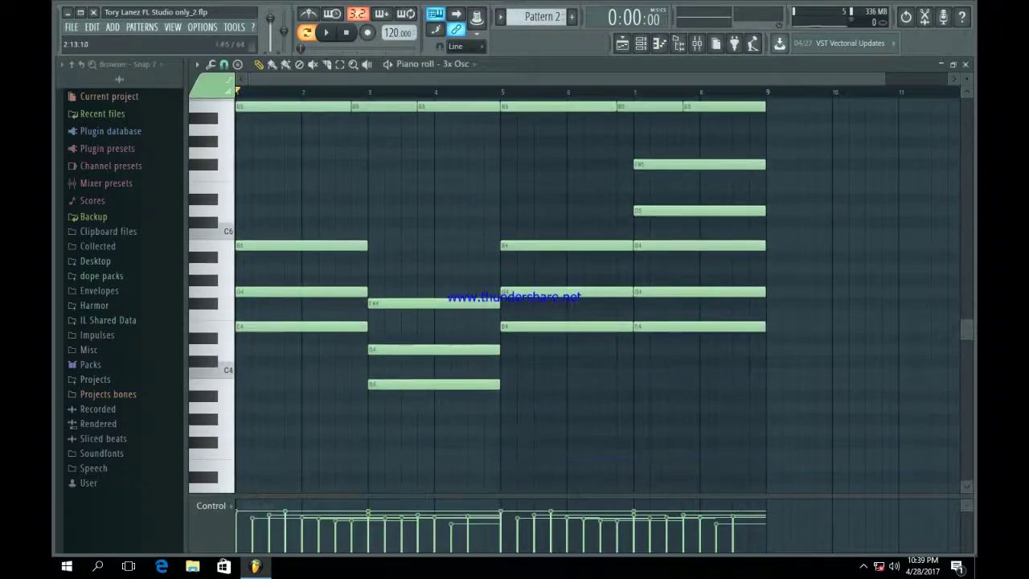
{"action": "scroll", "coordinate": [342, 233], "scroll_direction": "up", "scroll_amount": 4}
{"action": "right_click", "coordinate": [342, 245]}
{"action": "right_click", "coordinate": [341, 222]}
{"action": "right_click", "coordinate": [338, 211]}
{"action": "right_click", "coordinate": [328, 164]}
{"action": "right_click", "coordinate": [328, 106]}
{"action": "right_click", "coordinate": [350, 152]}
{"action": "right_click", "coordinate": [374, 245]}
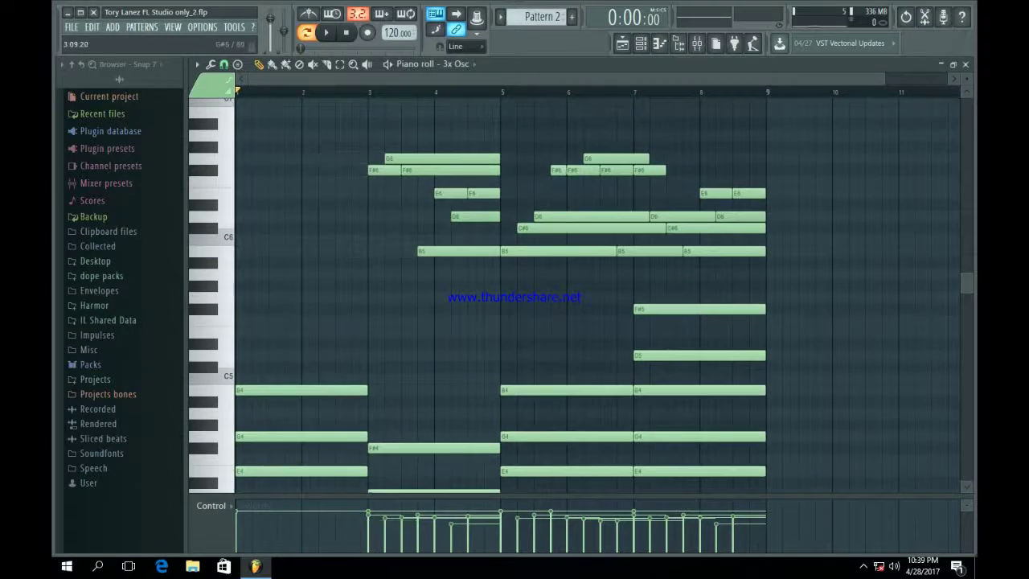
- Delete most of the melody notes in the B5 to G6 range from bar 3 to the start of bar 7
{"action": "right_click", "coordinate": [394, 155]}
{"action": "right_click", "coordinate": [450, 194]}
{"action": "right_click", "coordinate": [460, 217]}
{"action": "right_click", "coordinate": [462, 251]}
{"action": "right_click", "coordinate": [482, 194]}
{"action": "right_click", "coordinate": [530, 252]}
{"action": "right_click", "coordinate": [547, 228]}
{"action": "right_click", "coordinate": [563, 217]}
{"action": "right_click", "coordinate": [641, 171]}
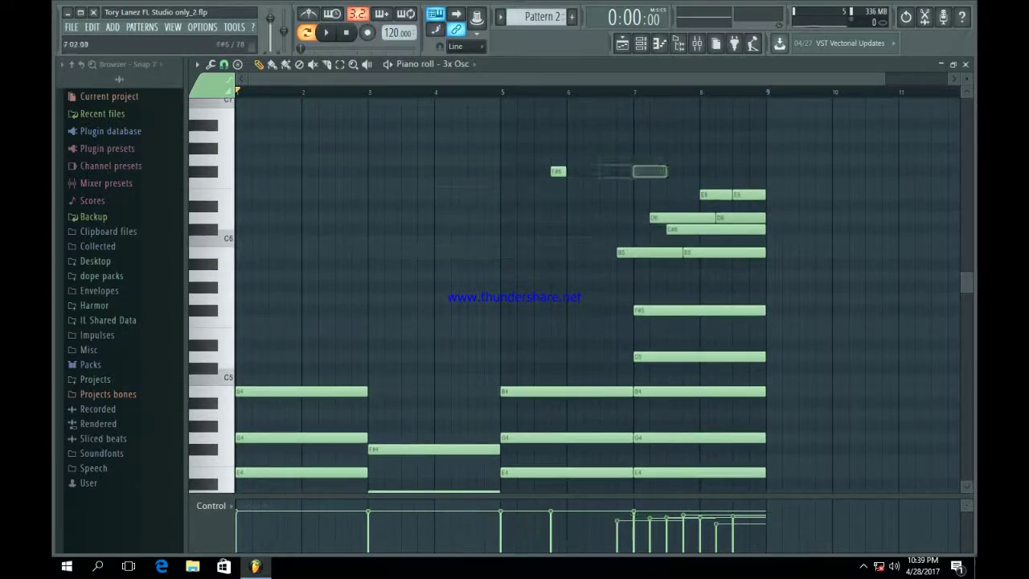
- Delete the remaining high notes around bars 7 and 8 and all the B4 notes, keeping G4 and lower
{"action": "right_click", "coordinate": [744, 195]}
{"action": "right_click", "coordinate": [733, 218]}
{"action": "right_click", "coordinate": [720, 252]}
{"action": "right_click", "coordinate": [688, 218]}
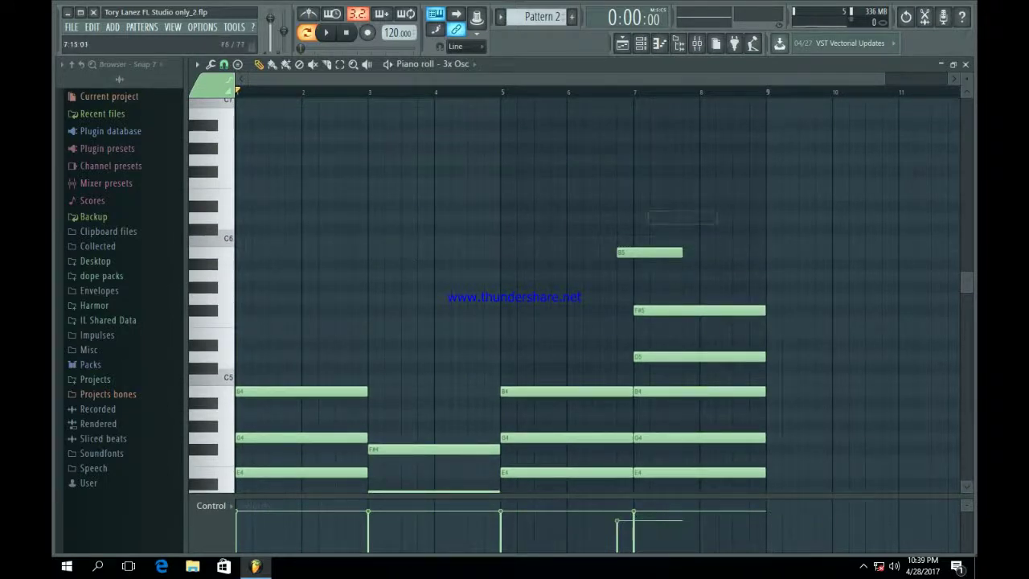
{"action": "right_click", "coordinate": [660, 253]}
{"action": "right_click", "coordinate": [659, 311]}
{"action": "right_click", "coordinate": [657, 357]}
{"action": "right_click", "coordinate": [655, 391]}
{"action": "right_click", "coordinate": [563, 391]}
{"action": "right_click", "coordinate": [322, 391]}
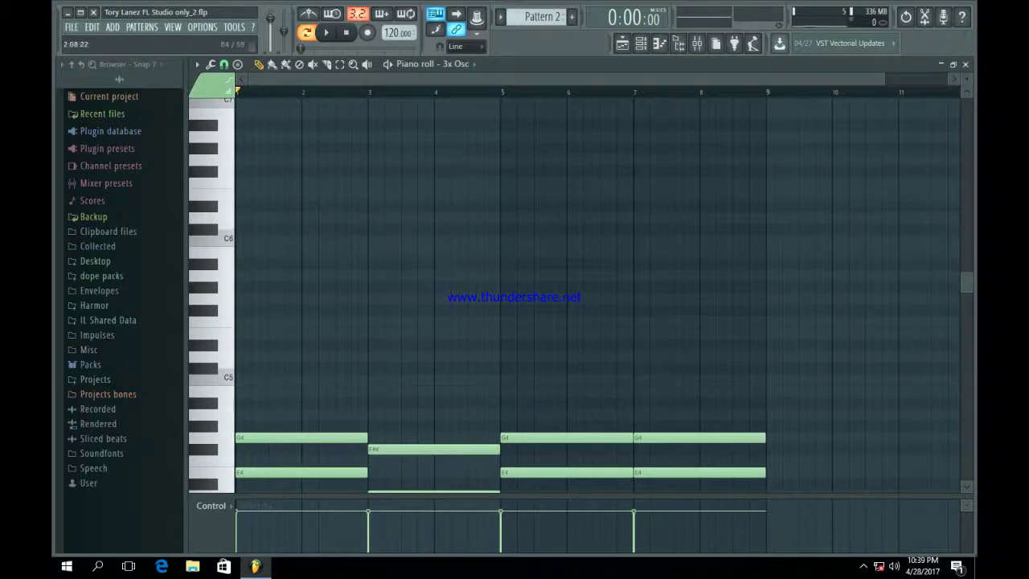
- Reduce the first two chords to their lowest notes, E4 at bar 1 and B3 at bar 3, and start playback
{"action": "scroll", "coordinate": [322, 361], "scroll_direction": "down", "scroll_amount": 3}
{"action": "right_click", "coordinate": [352, 333]}
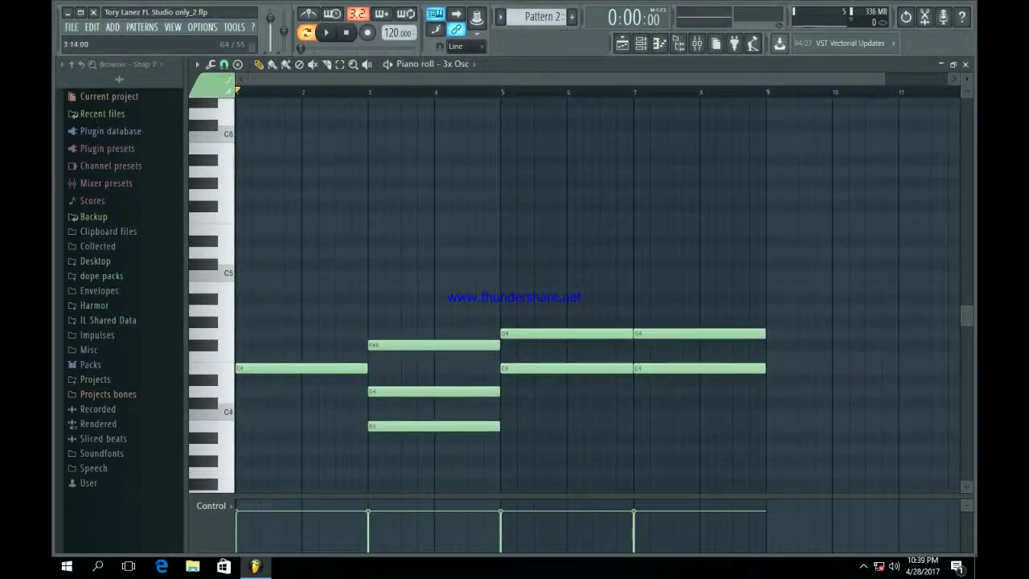
{"action": "right_click", "coordinate": [422, 344]}
{"action": "key", "text": "space"}
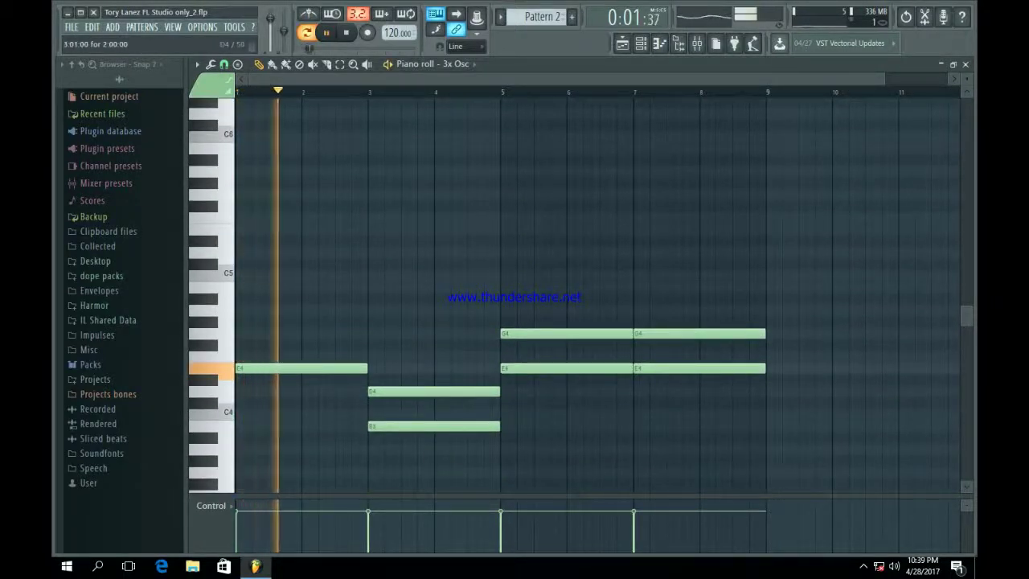
{"action": "right_click", "coordinate": [462, 392]}
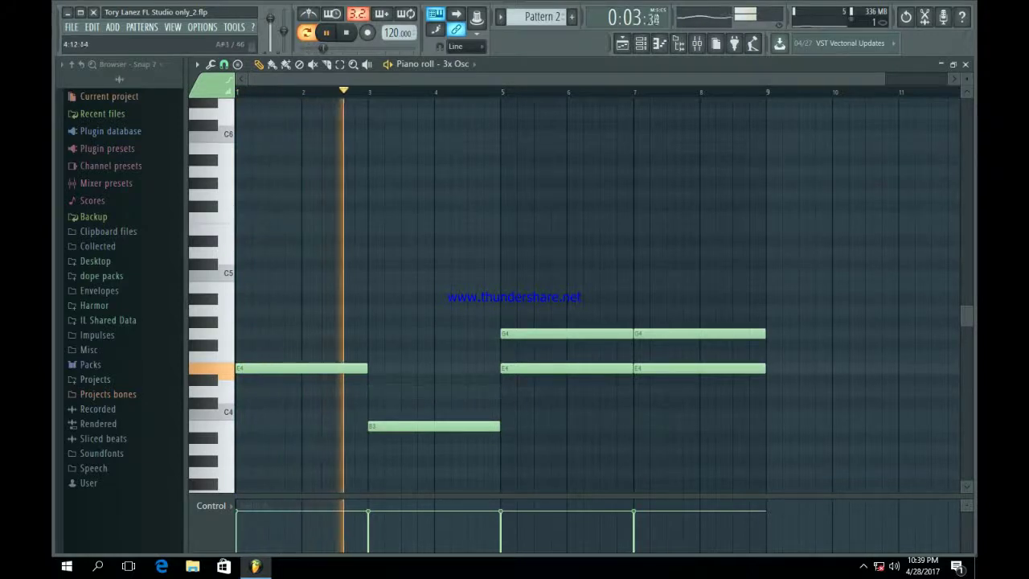
- Add a short D4 note at bar 4 and a second D4 from mid-bar 4 to the start of bar 5
{"action": "left_click", "coordinate": [438, 391]}
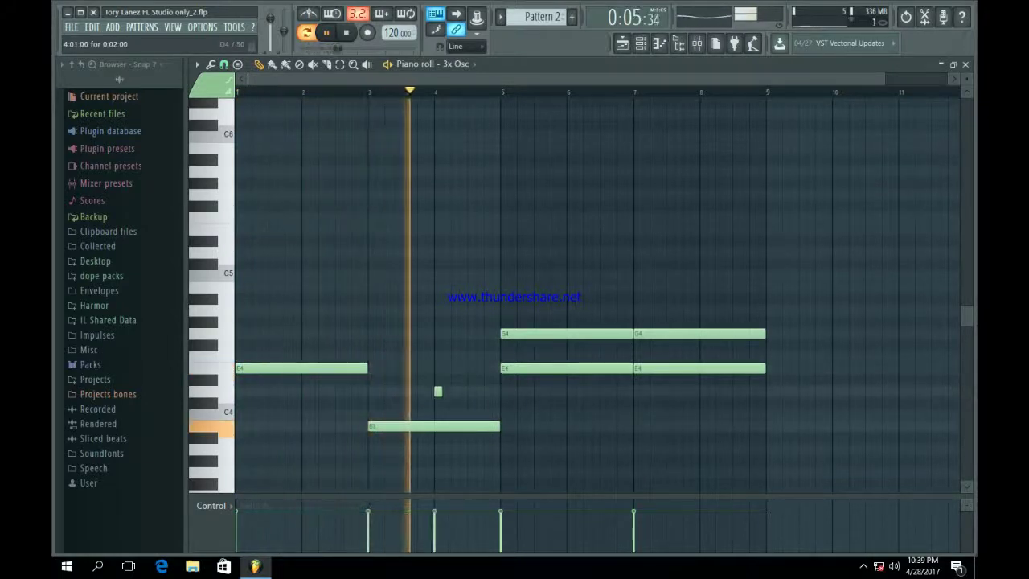
{"action": "left_click", "coordinate": [473, 392]}
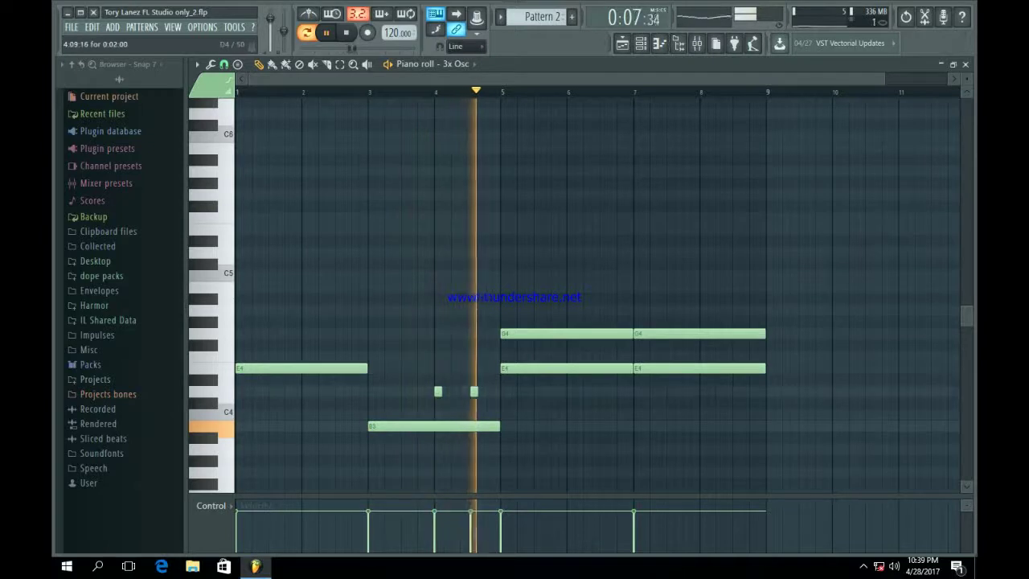
{"action": "left_click_drag", "start_coordinate": [474, 391], "coordinate": [499, 391]}
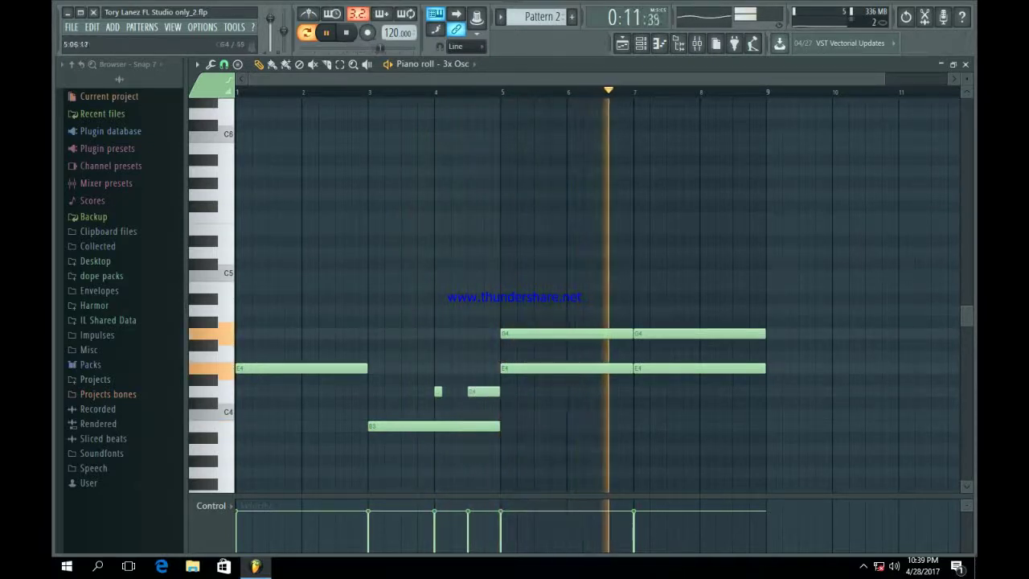
- Delete the two G4 notes from bar 5 onward and shorten the last E4 note to end midway through bar 8
{"action": "right_click", "coordinate": [524, 333]}
{"action": "right_click", "coordinate": [712, 334]}
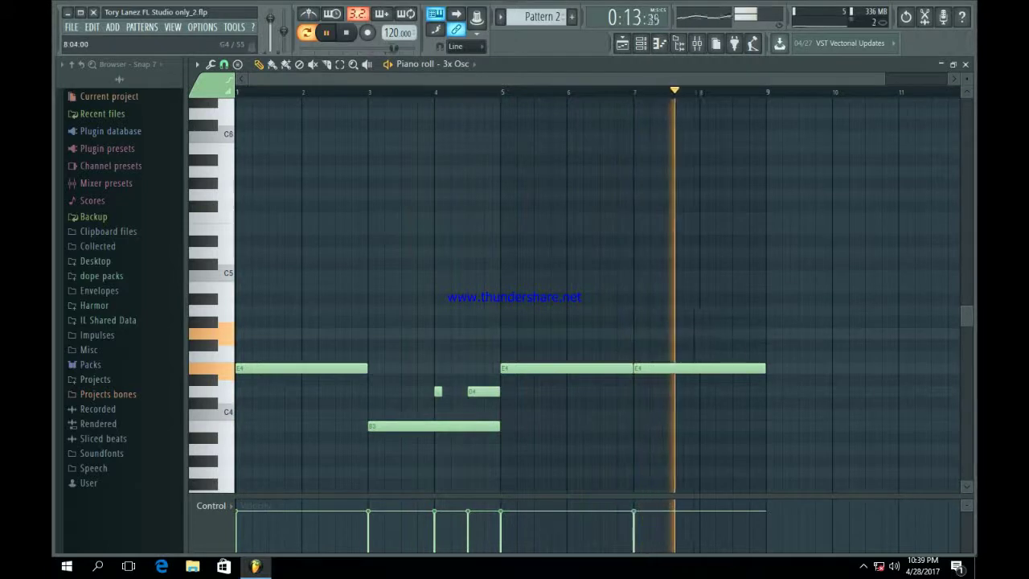
{"action": "left_click_drag", "start_coordinate": [764, 368], "coordinate": [732, 370]}
- Add a G4 note starting midway through bar 8 and shorten it to end at the start of bar 9
{"action": "left_click", "coordinate": [733, 334]}
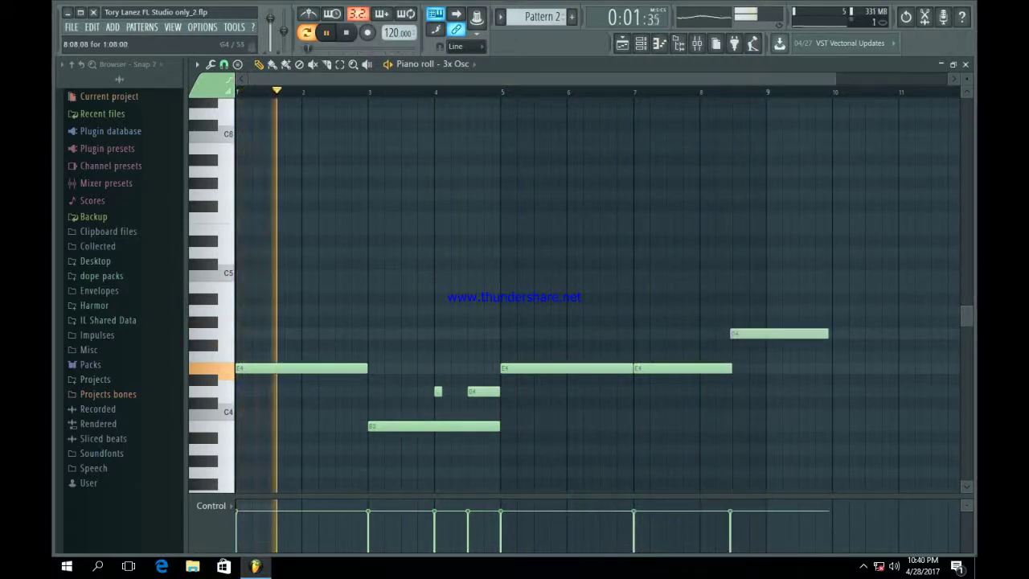
{"action": "left_click_drag", "start_coordinate": [733, 333], "coordinate": [736, 333]}
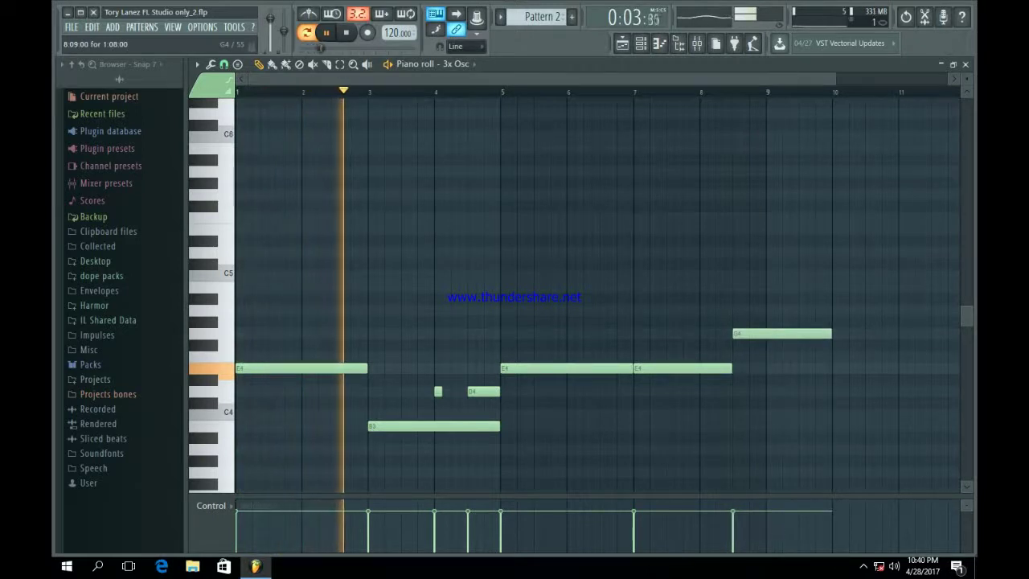
{"action": "left_click_drag", "start_coordinate": [831, 334], "coordinate": [765, 333]}
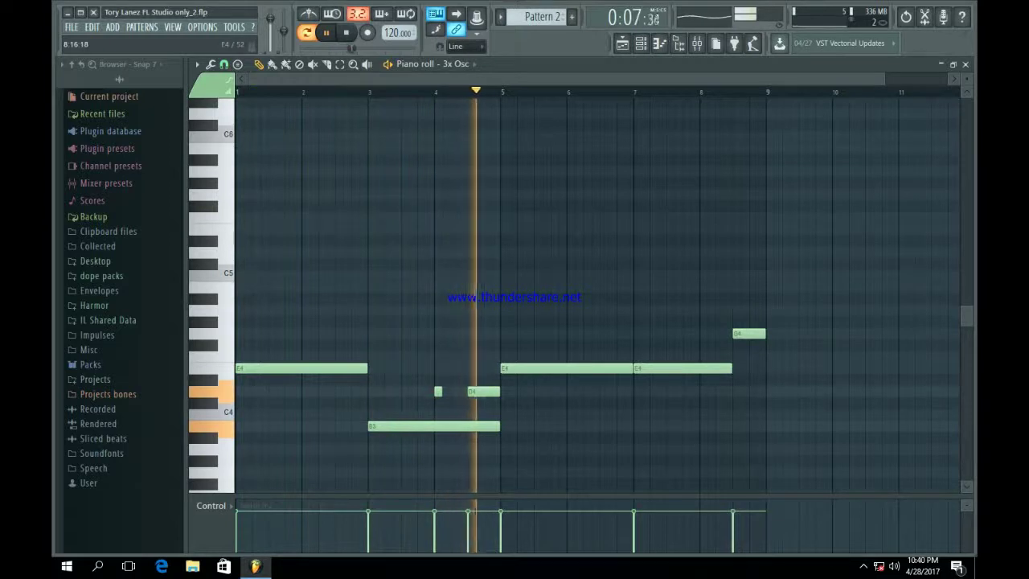
- Enlarge the velocity lane, even out all the bass notes' velocities at about 83%, and stop playback
{"action": "left_click_drag", "start_coordinate": [545, 496], "coordinate": [544, 225]}
{"action": "mouse_move", "coordinate": [238, 265]}
{"action": "left_mouse_down"}
{"action": "mouse_move", "coordinate": [410, 253]}
{"action": "mouse_move", "coordinate": [664, 264]}
{"action": "mouse_move", "coordinate": [735, 278]}
{"action": "left_mouse_up"}
{"action": "left_click", "coordinate": [475, 256]}
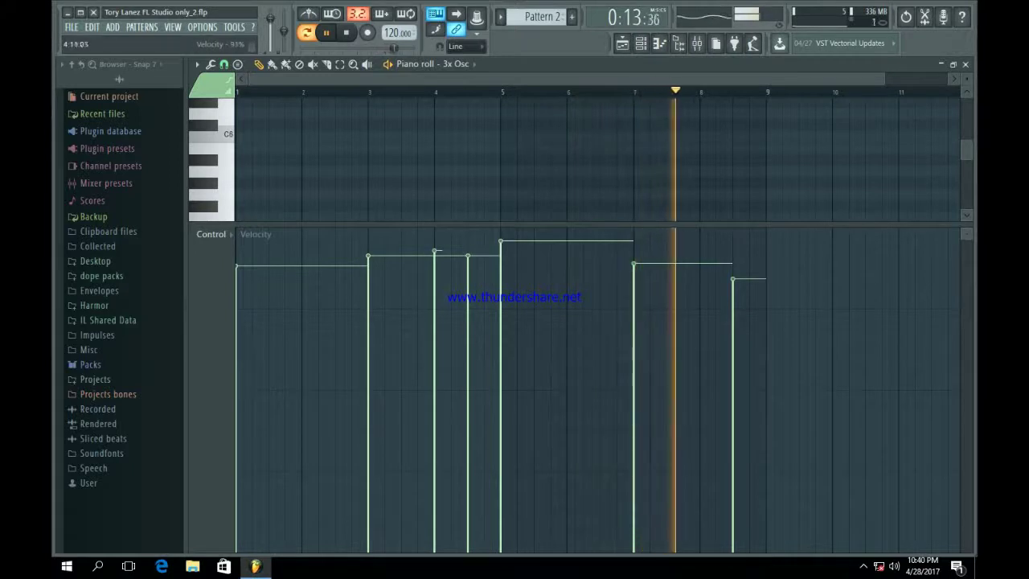
{"action": "mouse_move", "coordinate": [477, 255]}
{"action": "left_mouse_down"}
{"action": "mouse_move", "coordinate": [502, 256]}
{"action": "mouse_move", "coordinate": [369, 265]}
{"action": "mouse_move", "coordinate": [406, 279]}
{"action": "mouse_move", "coordinate": [722, 283]}
{"action": "left_mouse_up"}
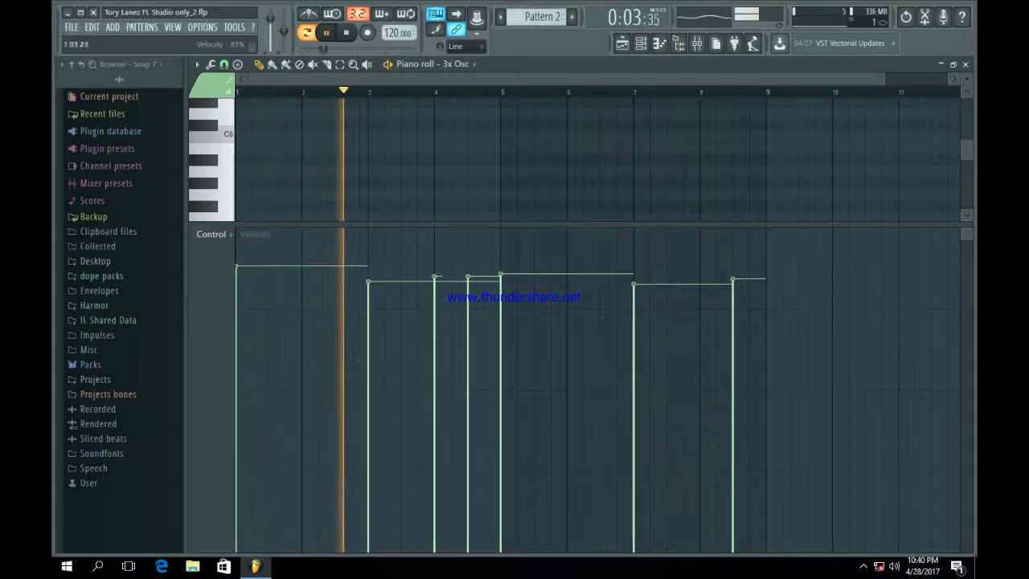
{"action": "left_click_drag", "start_coordinate": [241, 286], "coordinate": [739, 290]}
{"action": "key", "text": "space"}
- Place Pattern 2 clips on Track 2 of the playlist at bars 17 and 25, under the Pattern 1 clips
{"action": "left_click", "coordinate": [641, 44]}
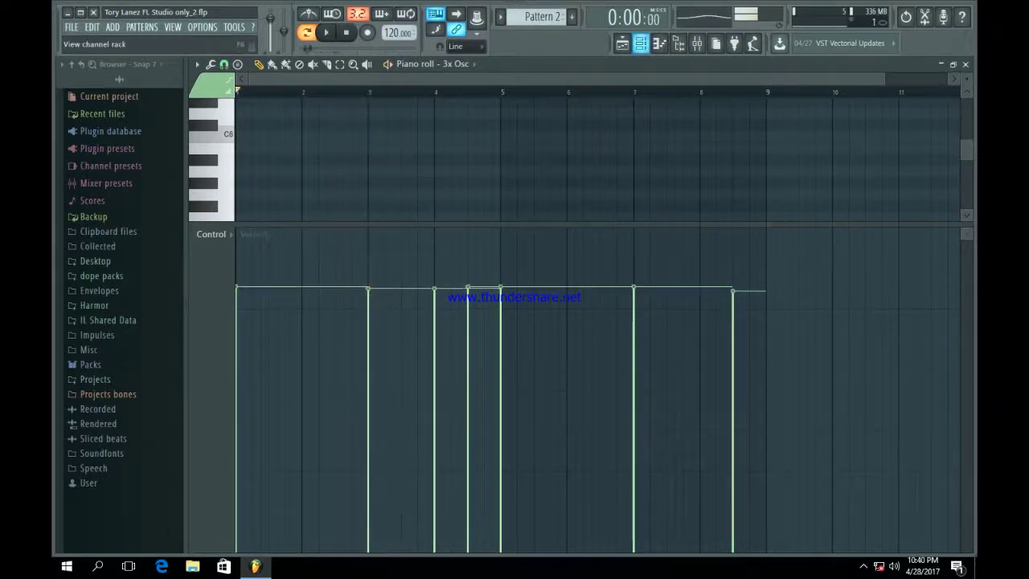
{"action": "left_click", "coordinate": [622, 43]}
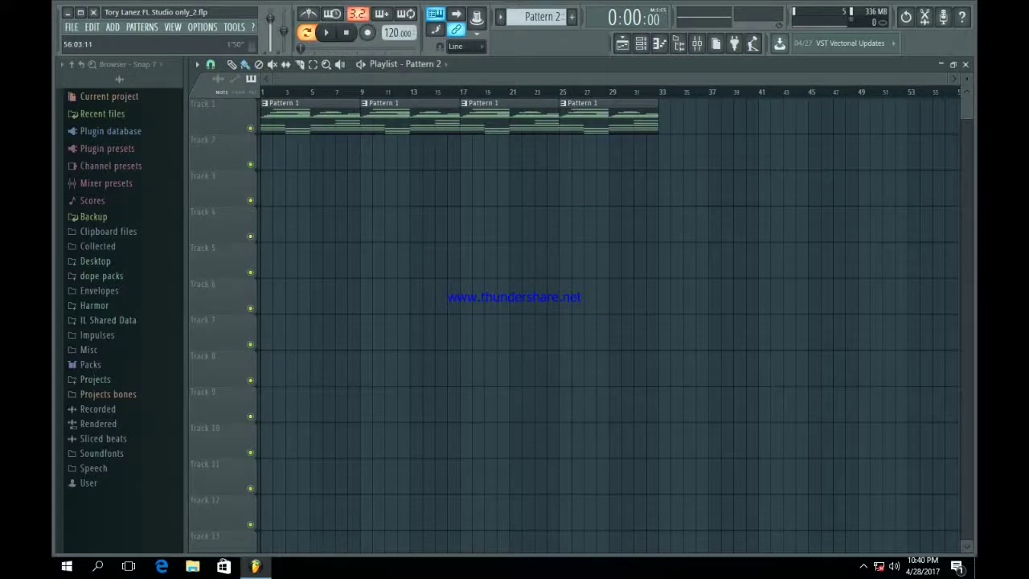
{"action": "left_click_drag", "start_coordinate": [951, 79], "coordinate": [842, 78]}
{"action": "left_click", "coordinate": [535, 152]}
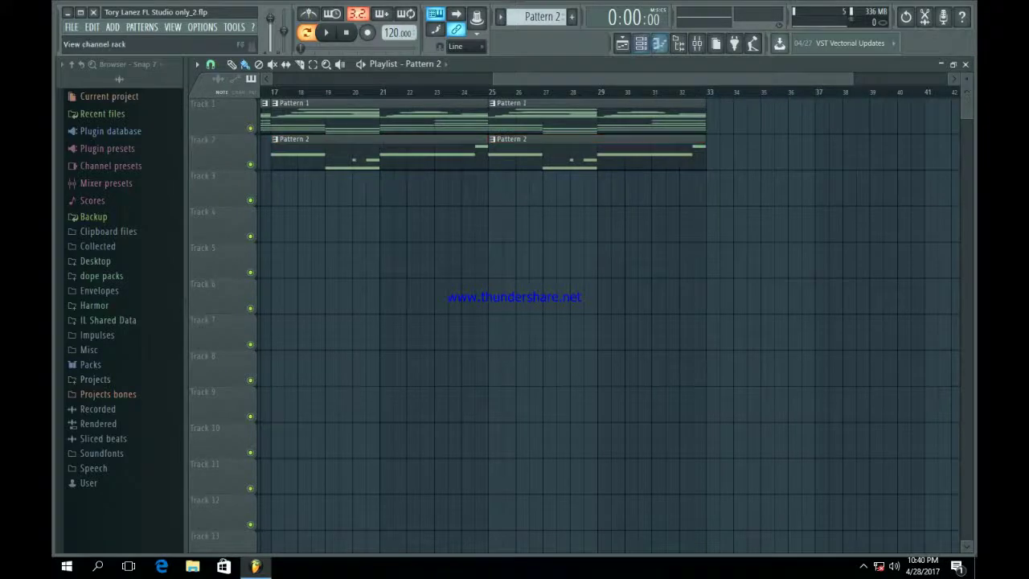
- In the empty Pattern 3, program VT_BD on steps 1, 13 and 29 and VT_SD on steps 9, 21 and 27 during playback
{"action": "left_click", "coordinate": [640, 43]}
{"action": "scroll", "coordinate": [543, 17], "scroll_direction": "up", "scroll_amount": 1}
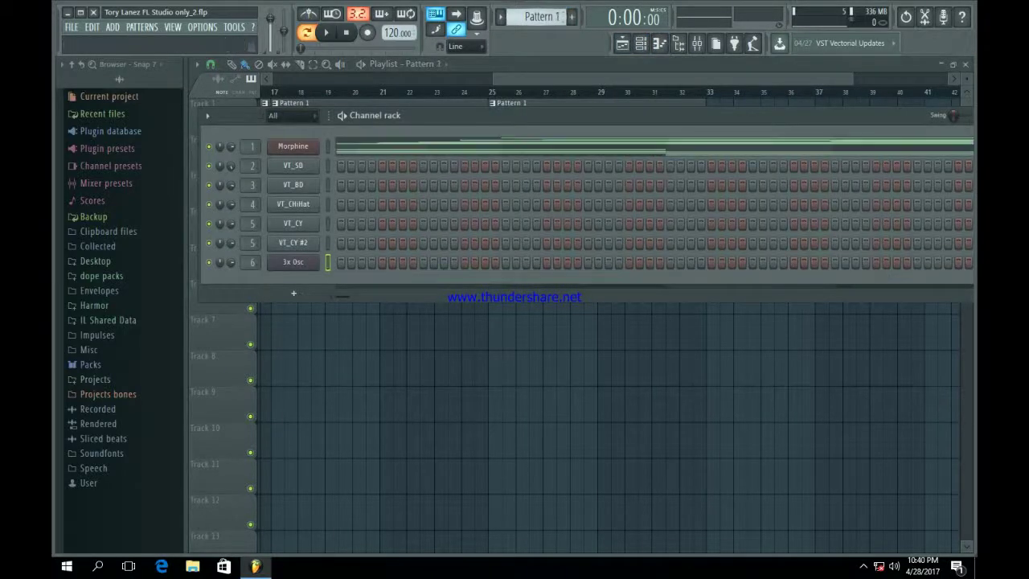
{"action": "scroll", "coordinate": [542, 17], "scroll_direction": "down", "scroll_amount": 2}
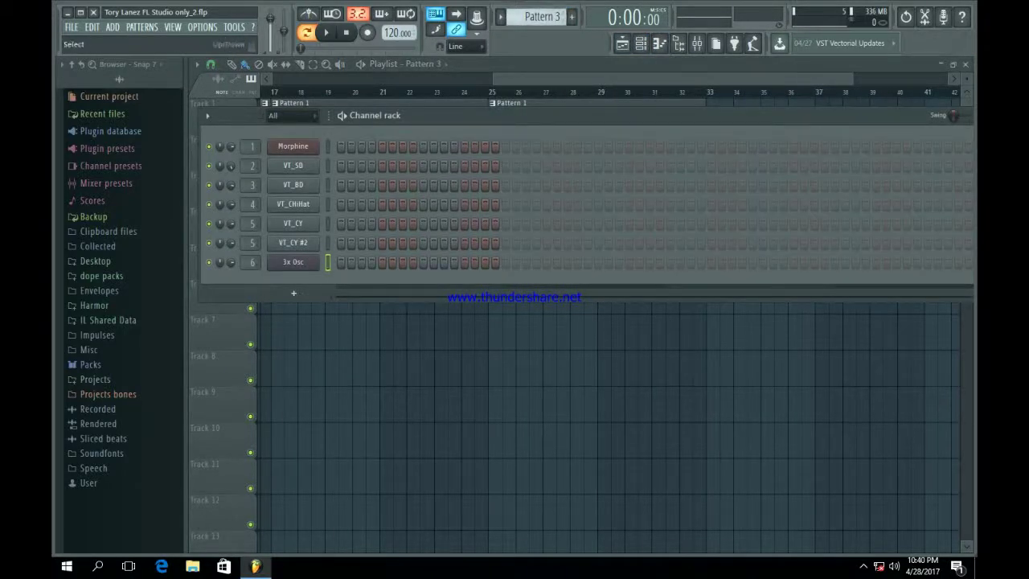
{"action": "key", "text": "z"}
{"action": "left_click", "coordinate": [327, 185]}
{"action": "key", "text": "z"}
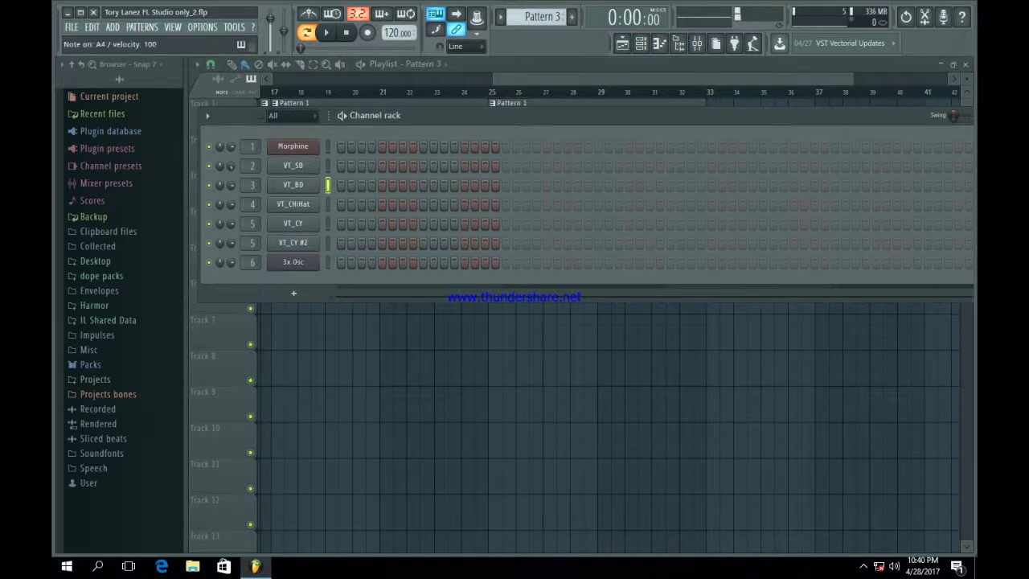
{"action": "key", "text": "space"}
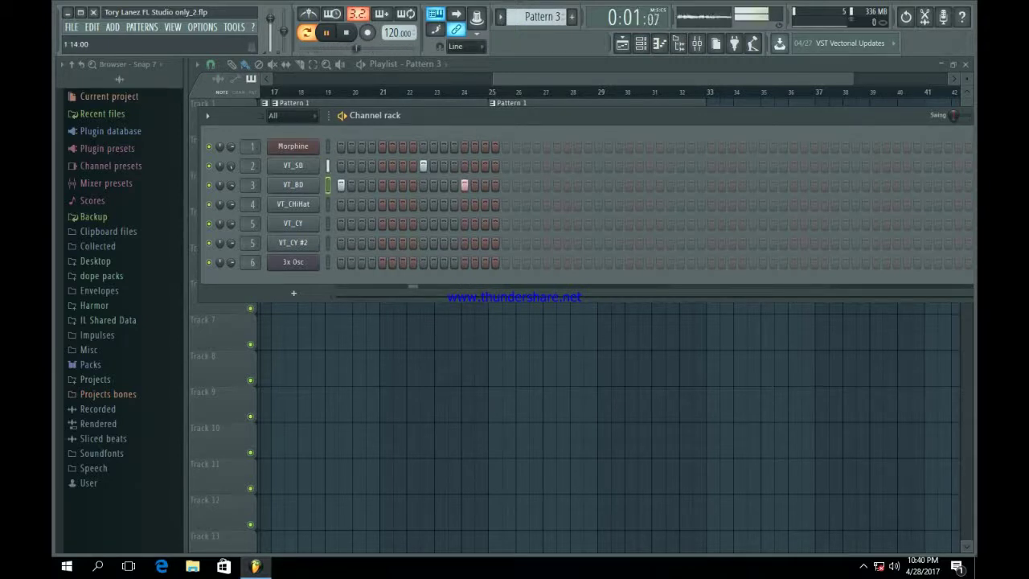
{"action": "left_click", "coordinate": [506, 166]}
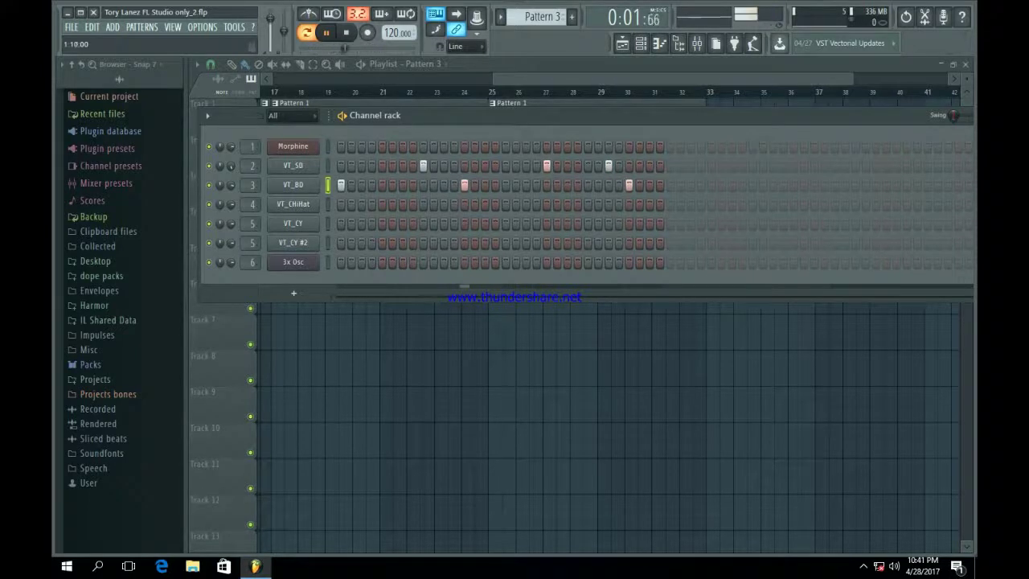
- Place Pattern 3 on Track 3 at bar 33 and duplicate it three times to fill bars 33 to 40
{"action": "key", "text": "F6"}
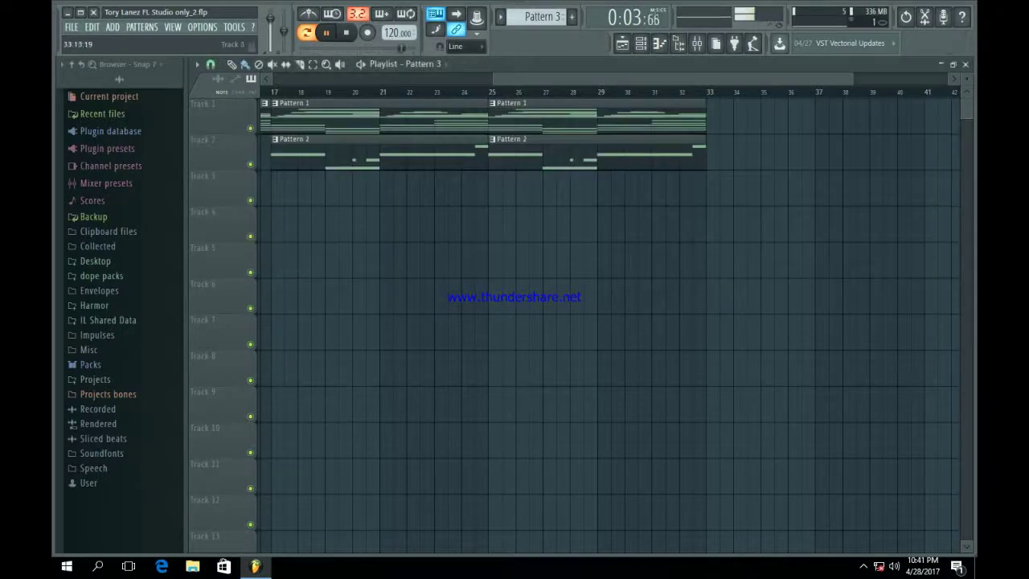
{"action": "left_click_drag", "start_coordinate": [852, 78], "coordinate": [946, 79]}
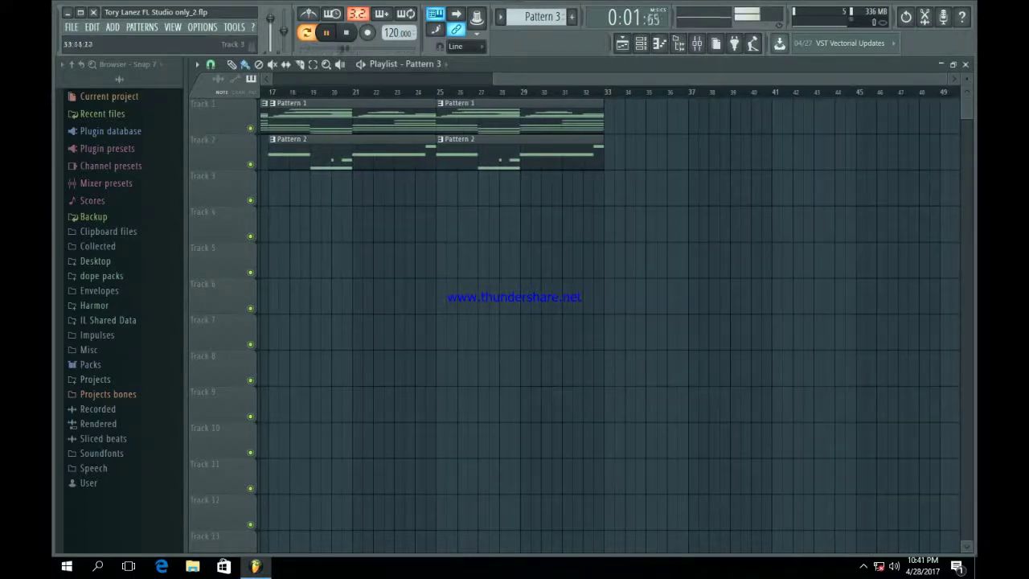
{"action": "left_click", "coordinate": [613, 181]}
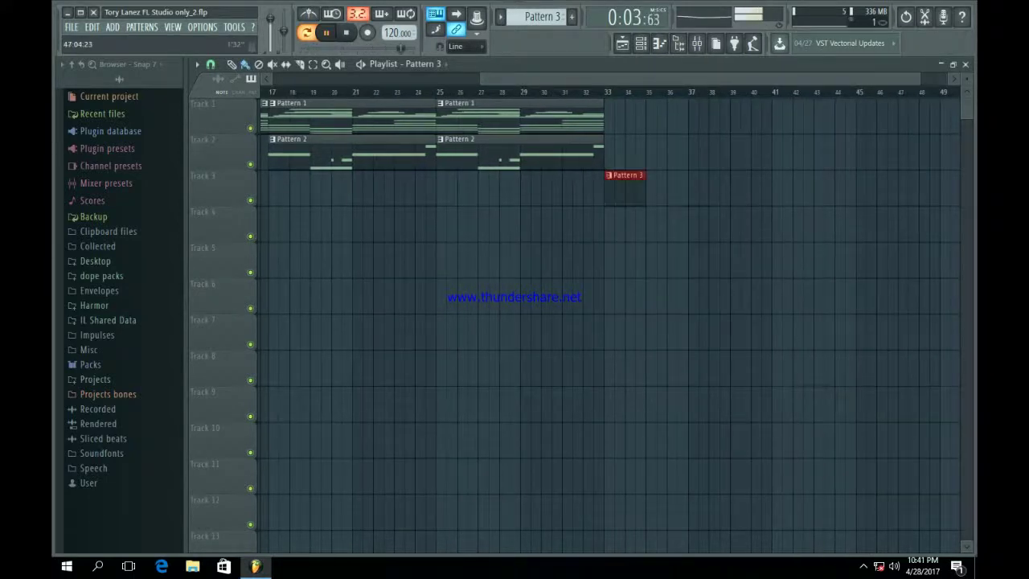
{"action": "mouse_move", "coordinate": [918, 78]}
{"action": "left_mouse_down"}
{"action": "mouse_move", "coordinate": [560, 78]}
{"action": "mouse_move", "coordinate": [930, 79]}
{"action": "left_mouse_up"}
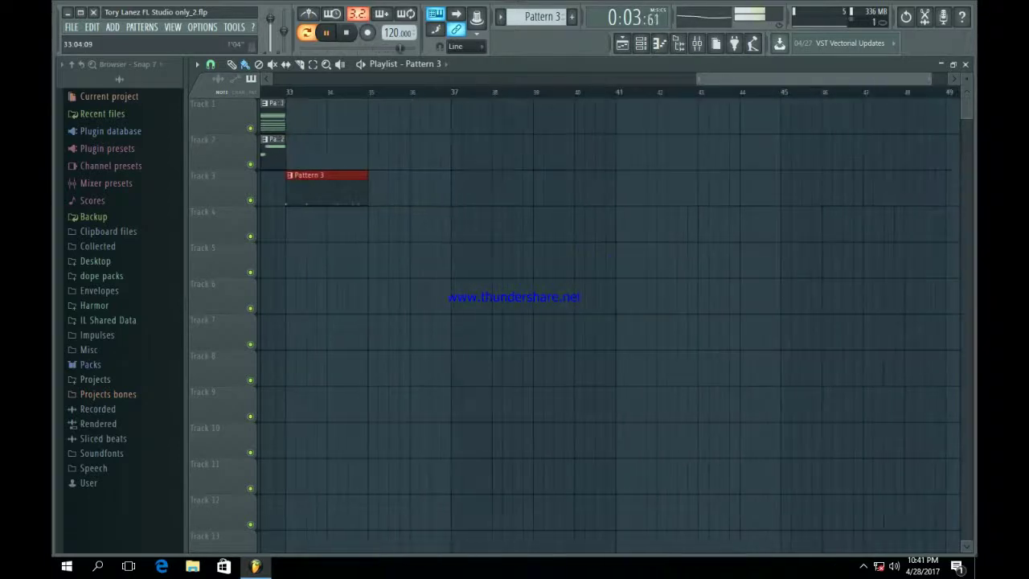
{"action": "key", "text": "ctrl+b"}
{"action": "key", "text": "ctrl+b"}
{"action": "key", "text": "ctrl+b"}
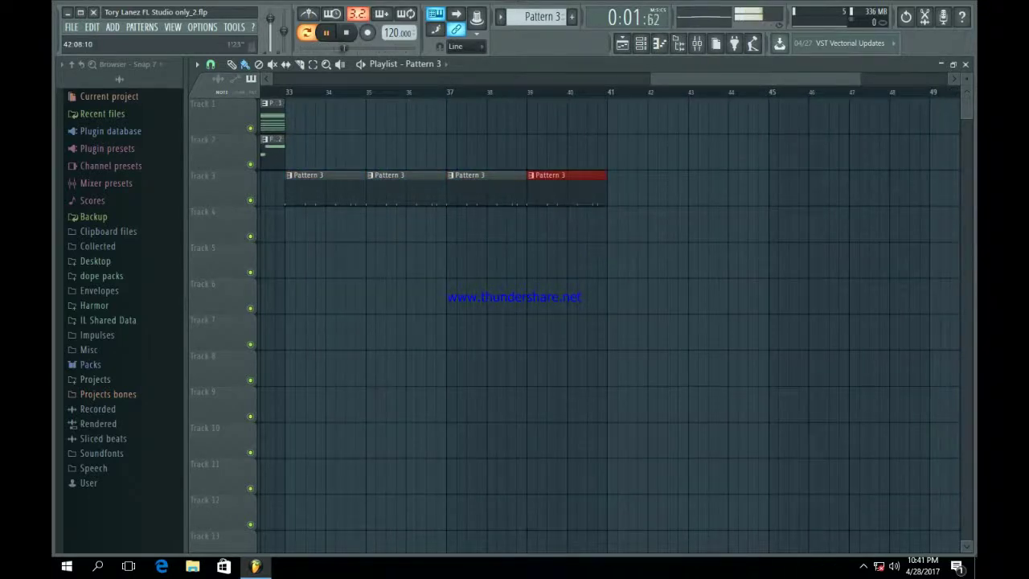
- Duplicate the Pattern 1 and Pattern 2 clips of bars 17–32 to bar 33, and the four Pattern 3 clips to bar 41
{"action": "left_click_drag", "start_coordinate": [651, 79], "coordinate": [273, 79]}
{"action": "left_click_drag", "start_coordinate": [752, 100], "coordinate": [532, 167]}
{"action": "key", "text": "ctrl+b"}
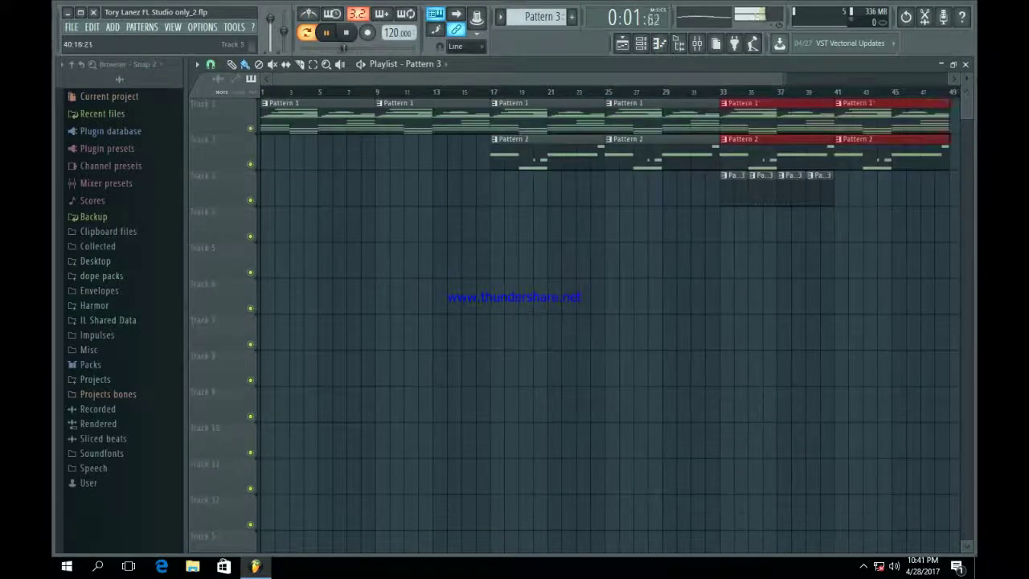
{"action": "left_click_drag", "start_coordinate": [732, 240], "coordinate": [867, 172]}
{"action": "key", "text": "ctrl+b"}
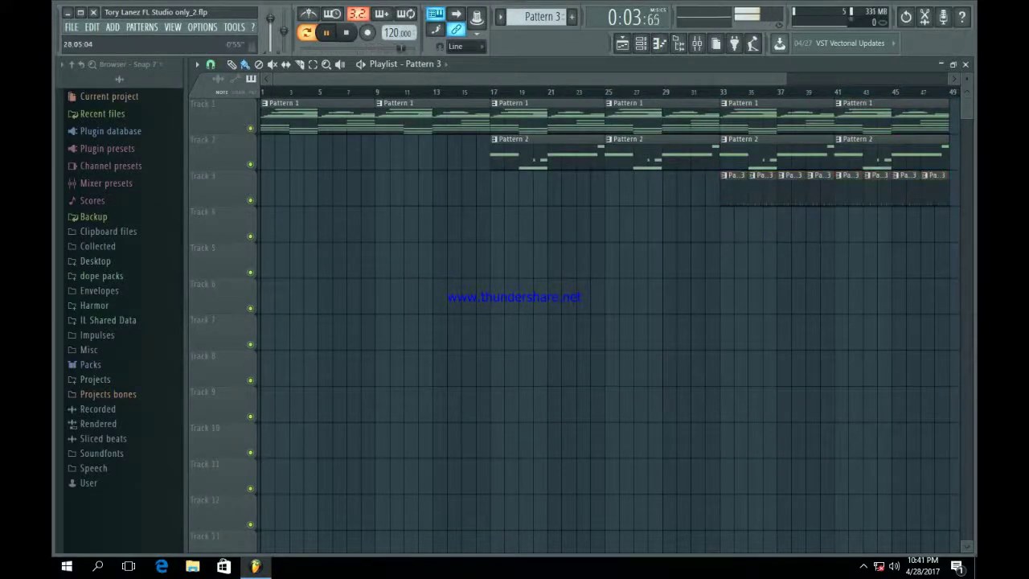
- Set VT_BD's volume level adjustment to 120%, reduce the sample's fade-out, and stop playback
{"action": "left_click", "coordinate": [641, 43]}
{"action": "left_click", "coordinate": [293, 185]}
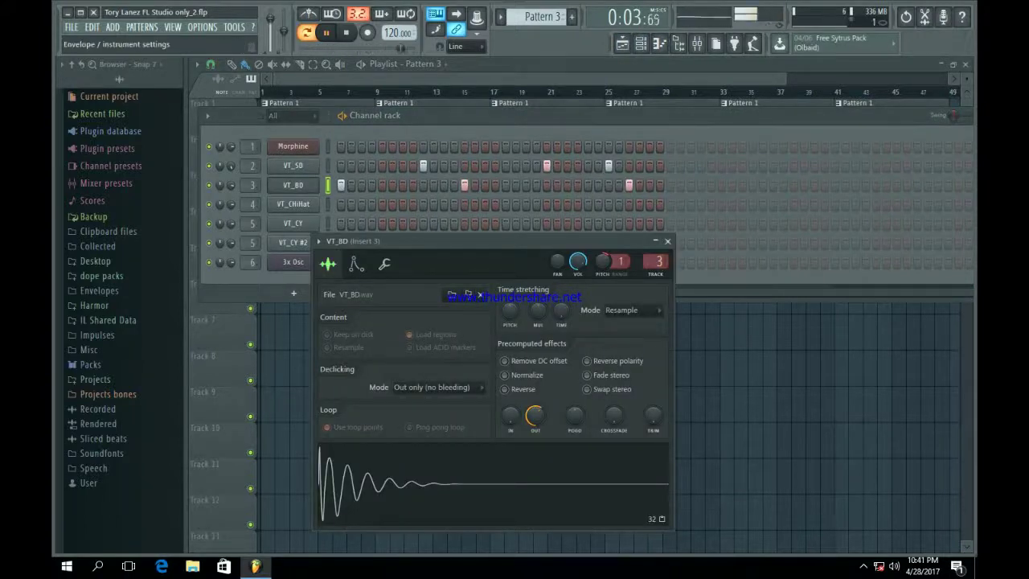
{"action": "left_click", "coordinate": [384, 264]}
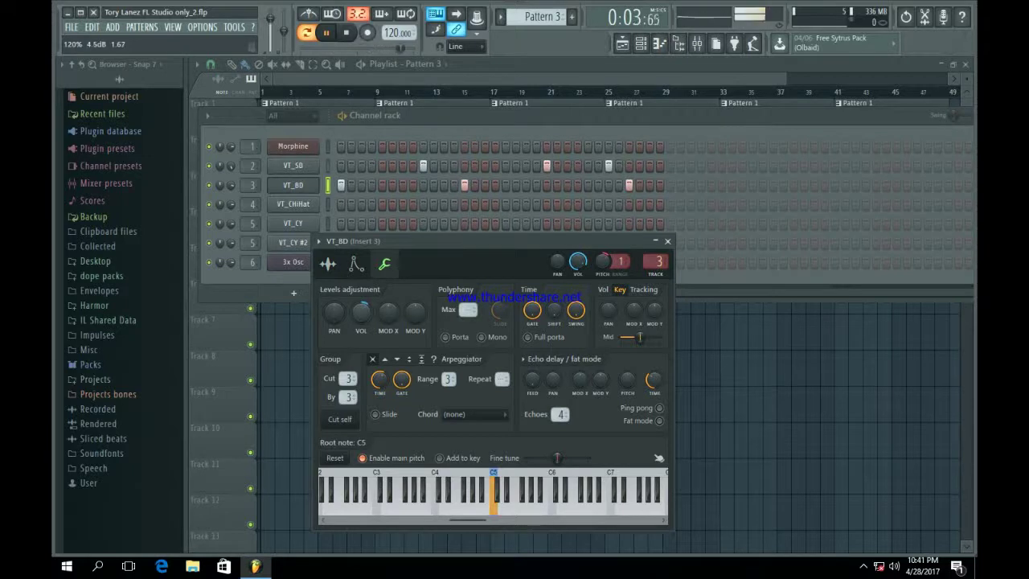
{"action": "left_click", "coordinate": [328, 264]}
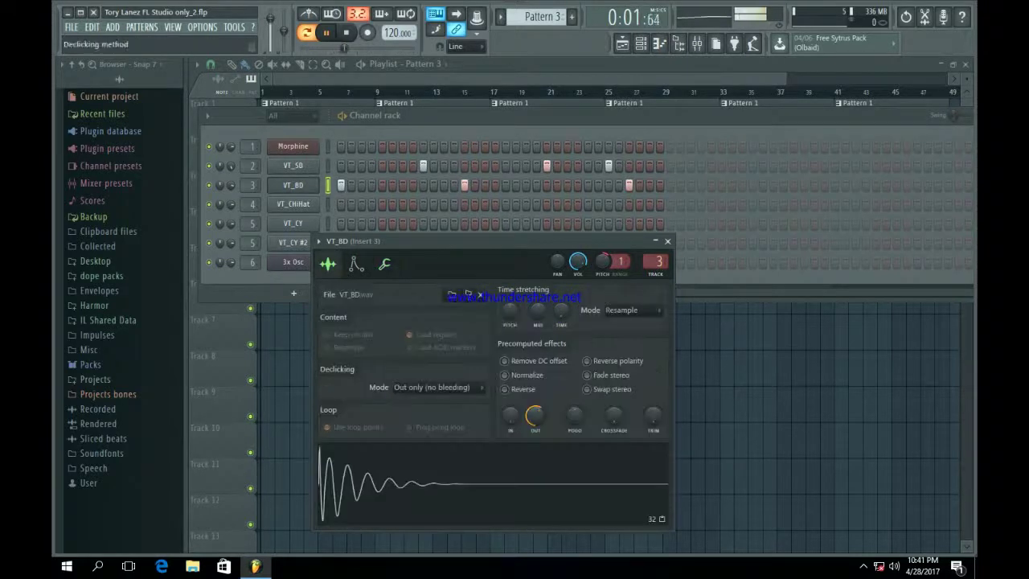
{"action": "left_click_drag", "start_coordinate": [535, 415], "coordinate": [533, 419]}
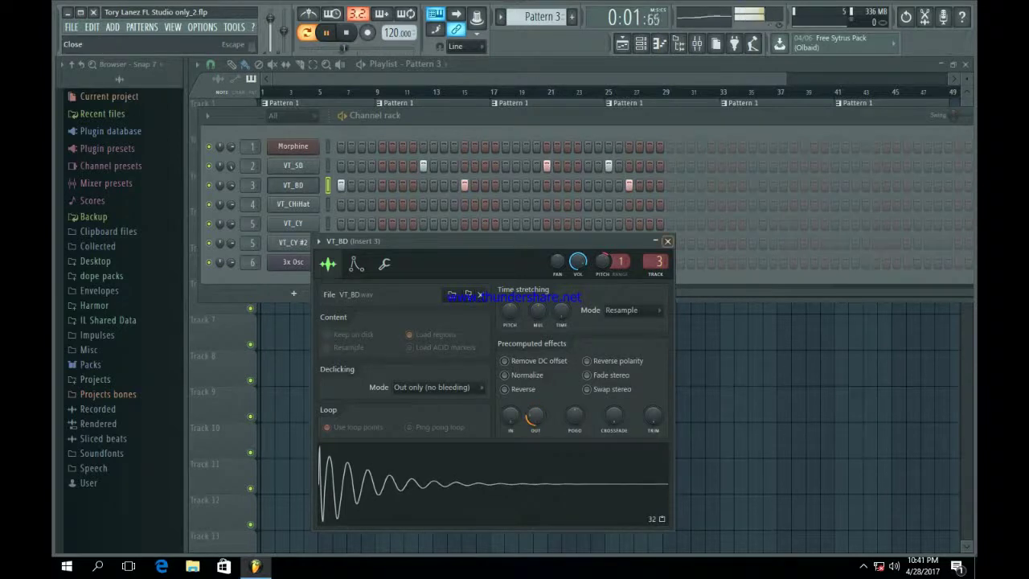
{"action": "left_click", "coordinate": [667, 240]}
{"action": "key", "text": "space"}
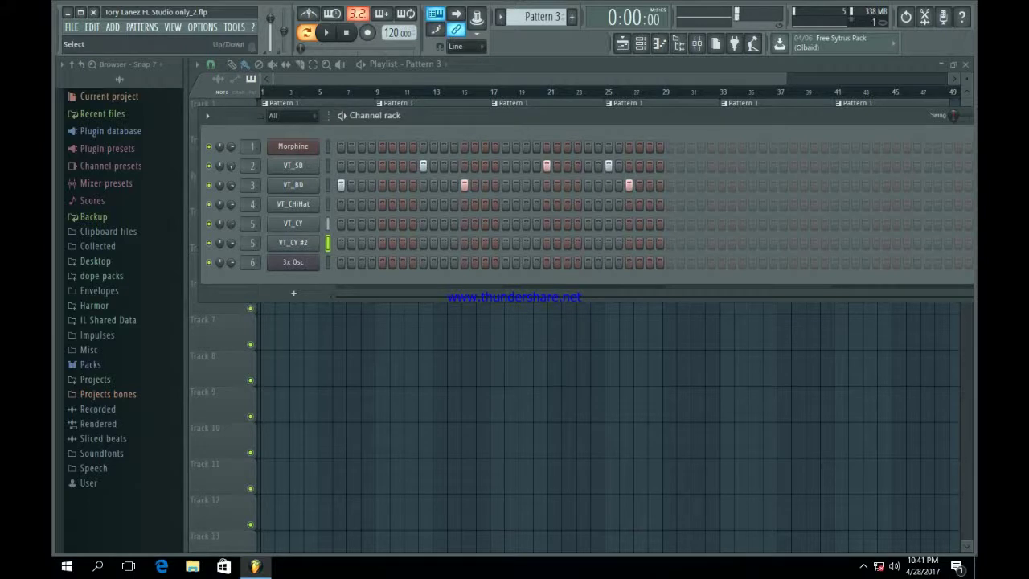
- In the empty Pattern 4, fill VT_CHiHat on every second step and check its miscellaneous channel settings during playback
{"action": "key", "text": "plus"}
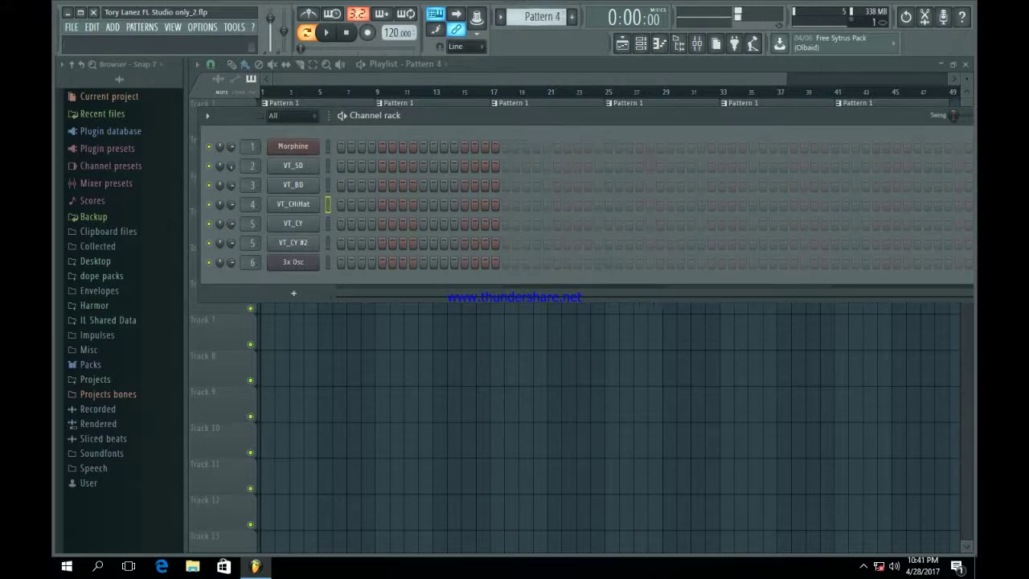
{"action": "right_click", "coordinate": [318, 203]}
{"action": "left_click", "coordinate": [458, 245]}
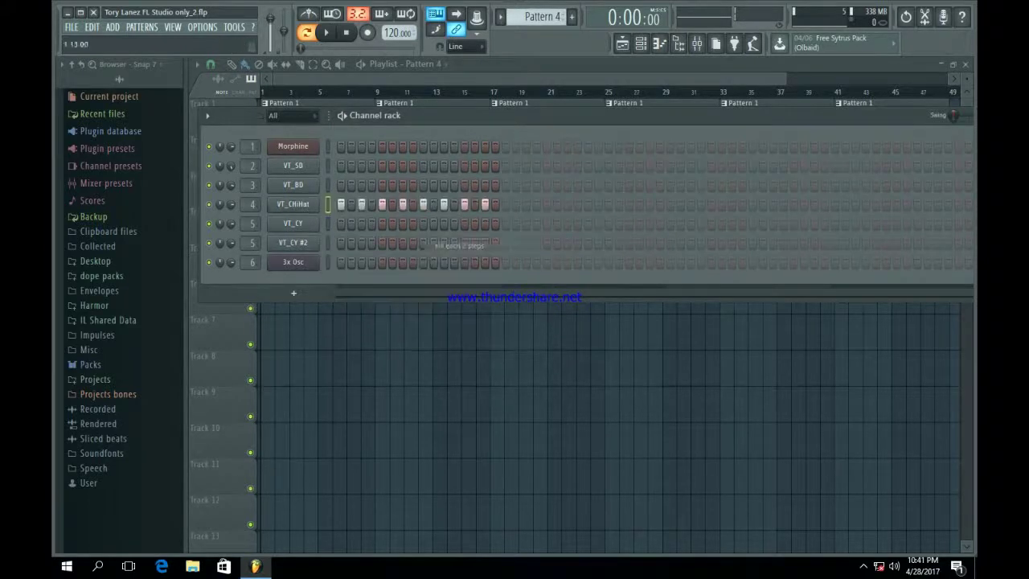
{"action": "left_click", "coordinate": [293, 203]}
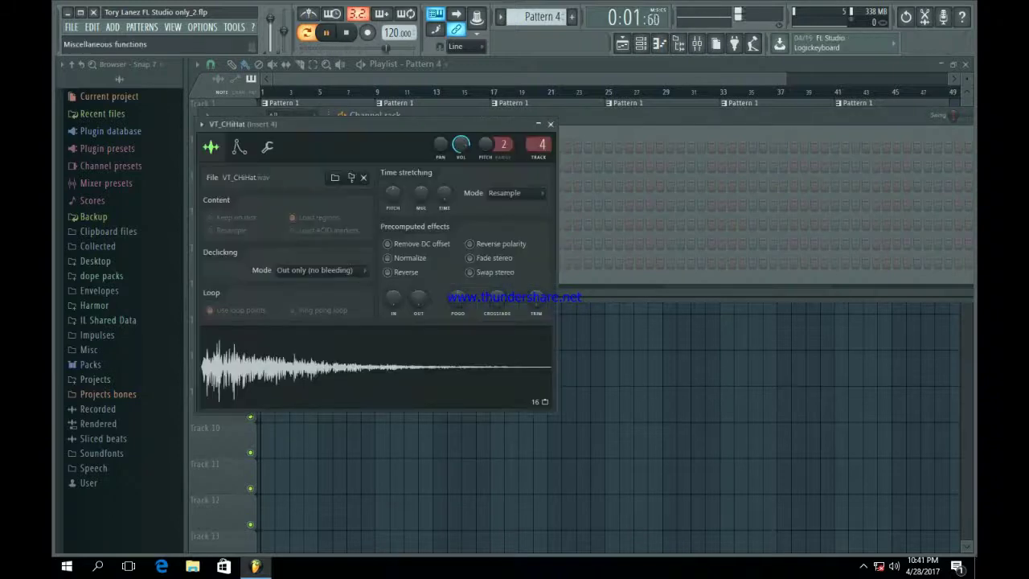
{"action": "left_click", "coordinate": [266, 146]}
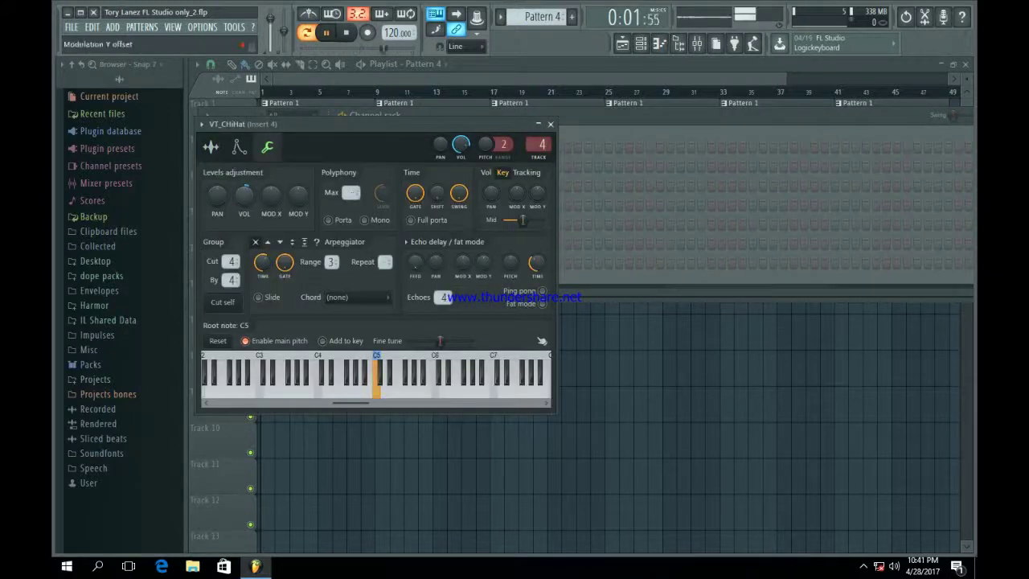
{"action": "left_click", "coordinate": [550, 124]}
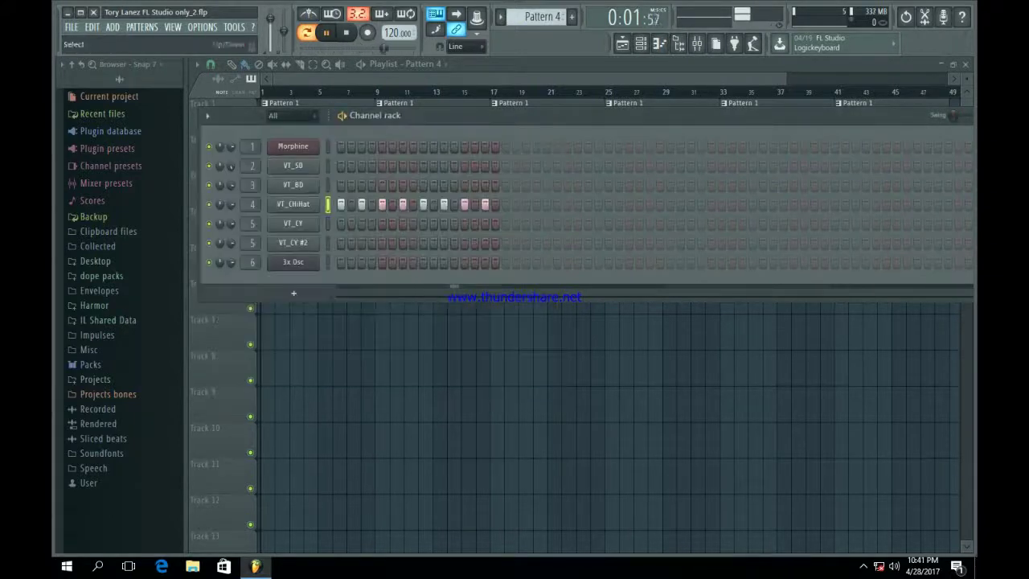
- In VT_CHiHat's piano roll, lengthen the sixth C5 note to reach the seventh and chop it into three equal notes
{"action": "right_click", "coordinate": [297, 199]}
{"action": "left_click", "coordinate": [370, 205]}
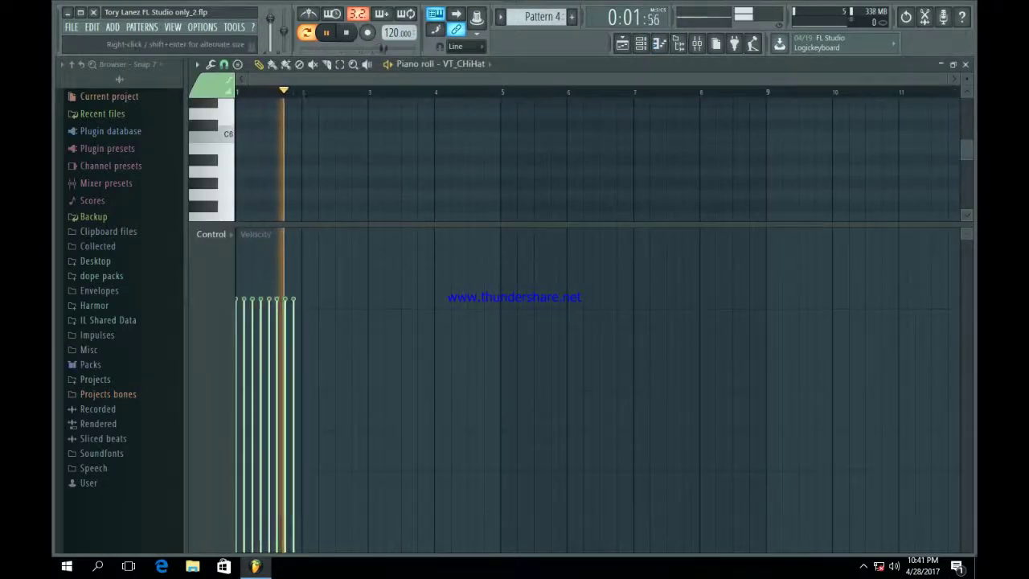
{"action": "left_click_drag", "start_coordinate": [377, 224], "coordinate": [377, 410]}
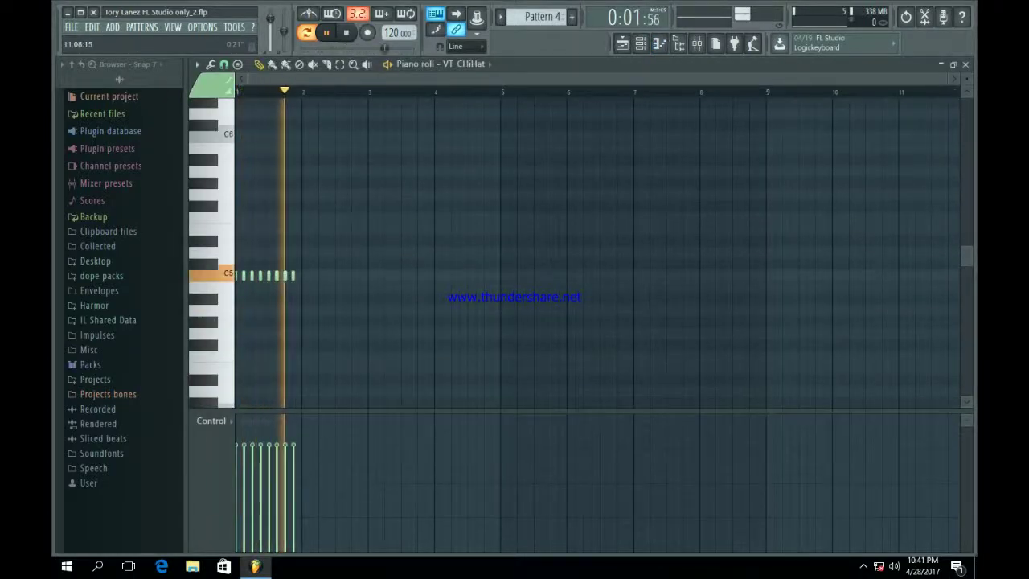
{"action": "left_click_drag", "start_coordinate": [947, 78], "coordinate": [480, 79]}
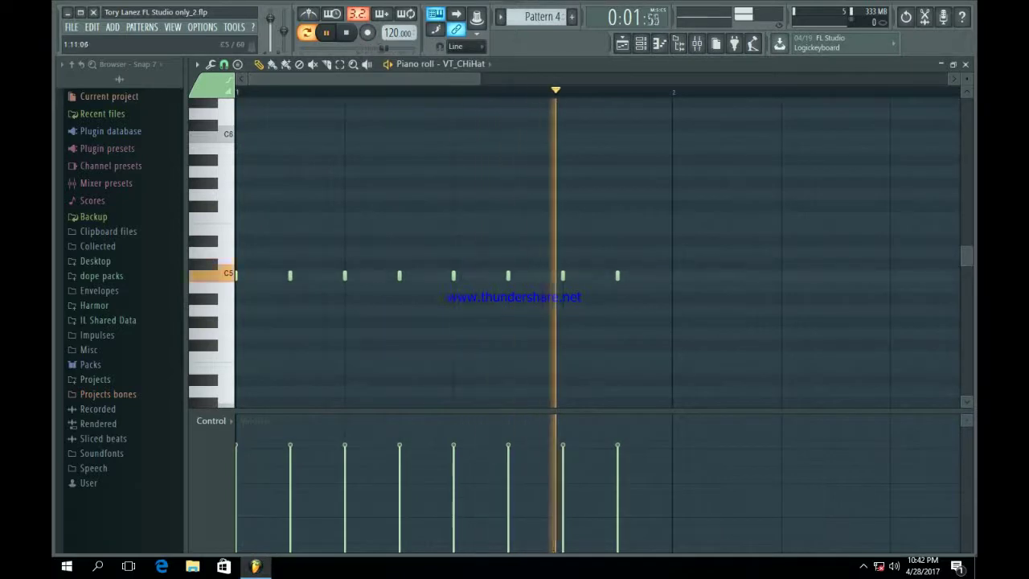
{"action": "left_click_drag", "start_coordinate": [509, 275], "coordinate": [563, 276]}
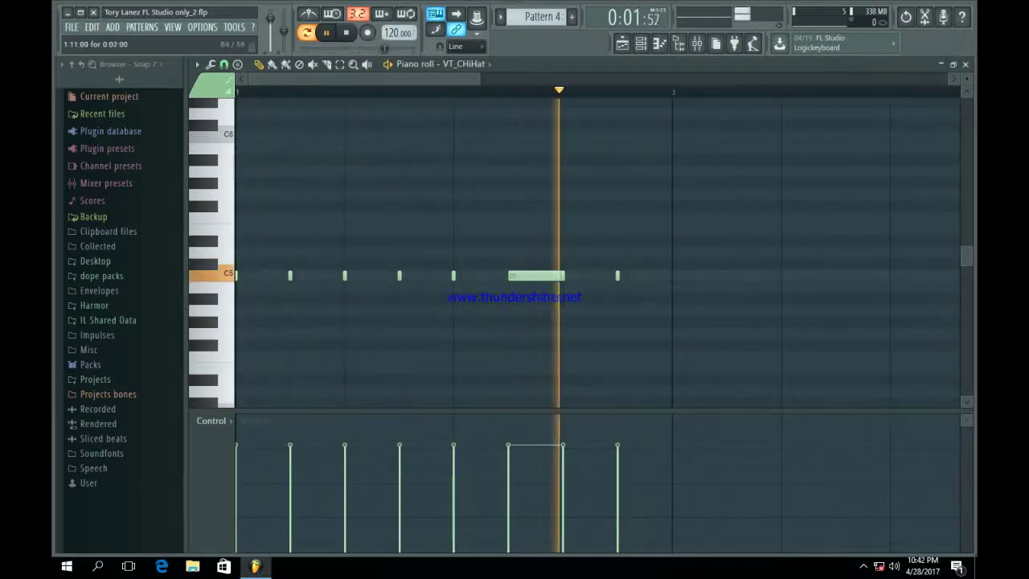
{"action": "left_click", "coordinate": [543, 275], "text": "ctrl"}
{"action": "key", "text": "ctrl+u"}
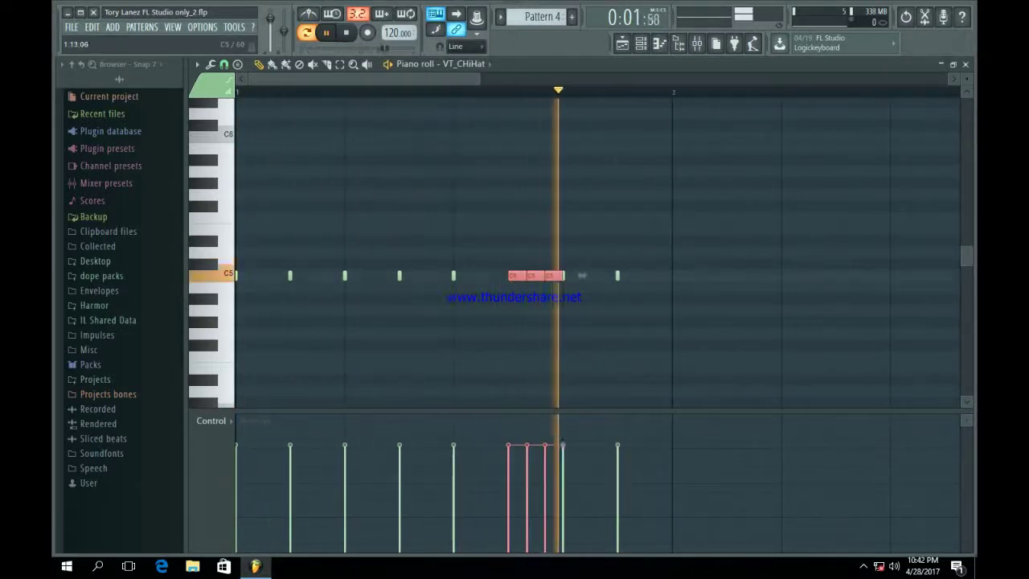
- Duplicate the bar 1 hi-hat notes and align the copy with the start of bar 2 in VT_CHiHat's piano roll
{"action": "left_click", "coordinate": [582, 275], "text": "ctrl"}
{"action": "left_click_drag", "start_coordinate": [667, 301], "coordinate": [236, 237]}
{"action": "key", "text": "ctrl+b"}
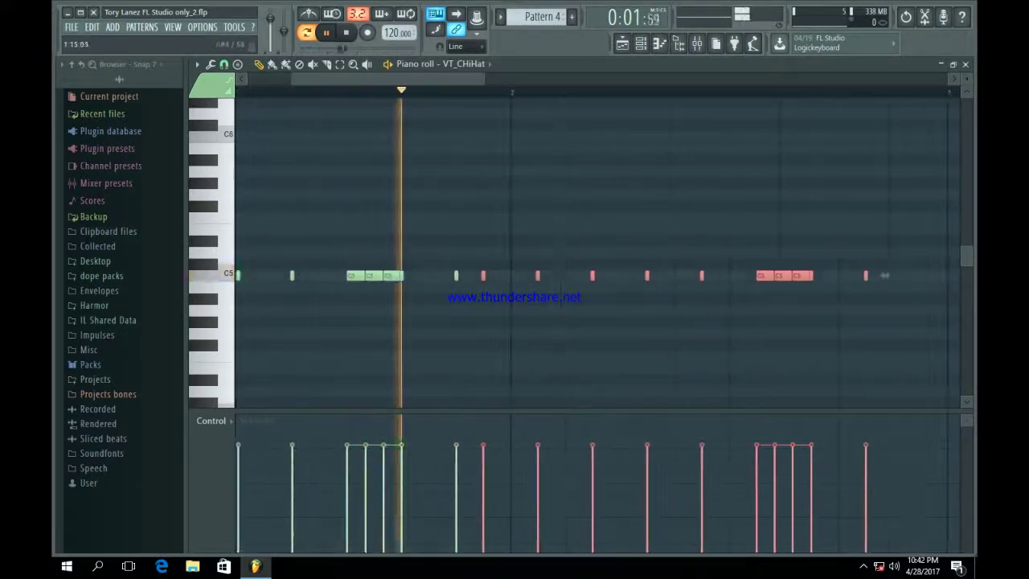
{"action": "key", "text": "space"}
{"action": "left_click_drag", "start_coordinate": [885, 276], "coordinate": [912, 275]}
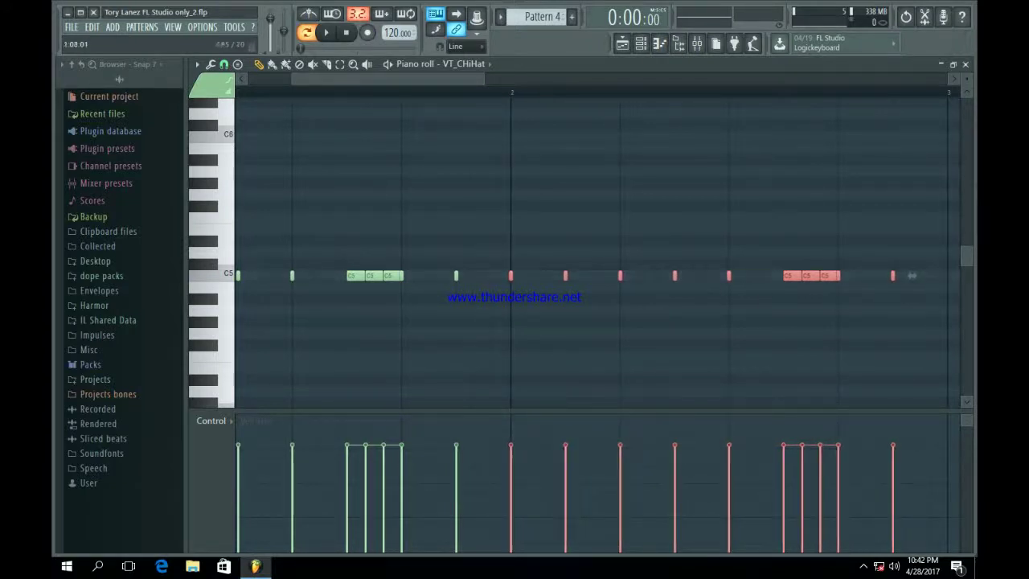
{"action": "left_click", "coordinate": [210, 63]}
{"action": "left_click", "coordinate": [241, 149]}
{"action": "left_click_drag", "start_coordinate": [484, 79], "coordinate": [549, 79]}
{"action": "key", "text": "ctrl+d"}
- Replace bar 2's three-note C5 roll with one C5 note chopped into a rapid roll, and add a C5 note near the bar's end
{"action": "right_click", "coordinate": [659, 276]}
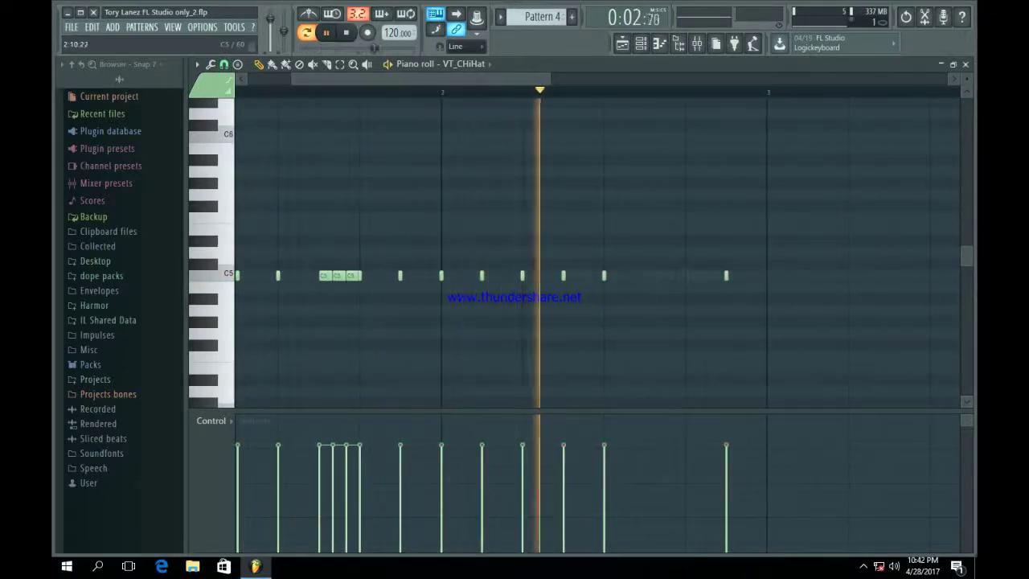
{"action": "left_click", "coordinate": [655, 276]}
{"action": "left_click", "coordinate": [656, 276], "text": "ctrl"}
{"action": "key", "text": "alt+u"}
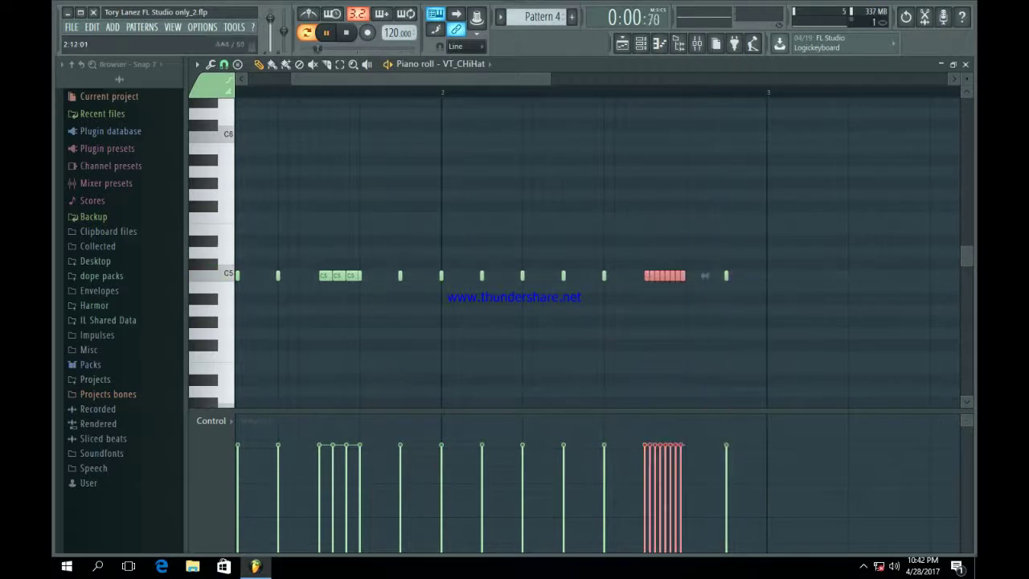
{"action": "key", "text": "ctrl+d"}
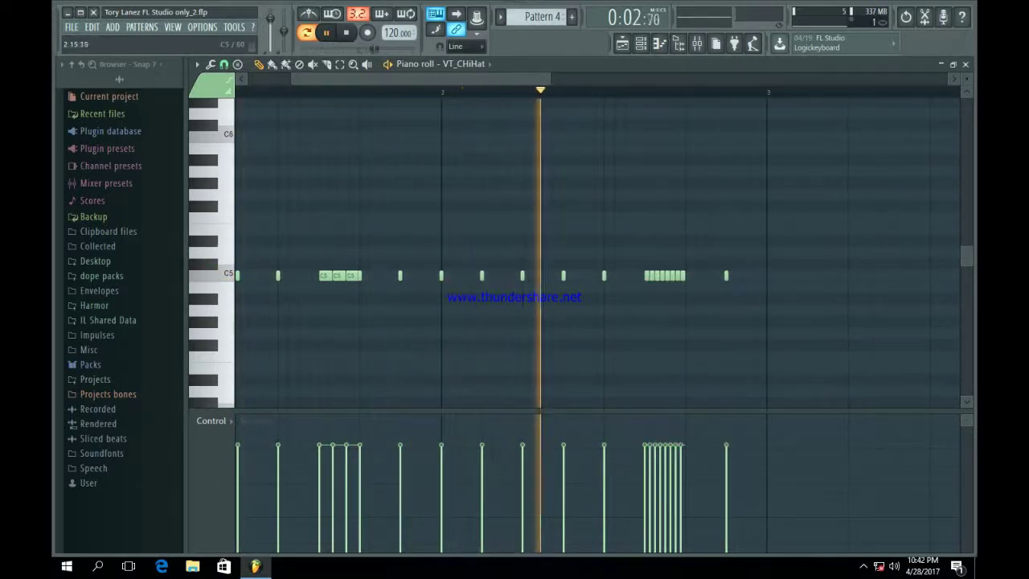
{"action": "left_click", "coordinate": [748, 275]}
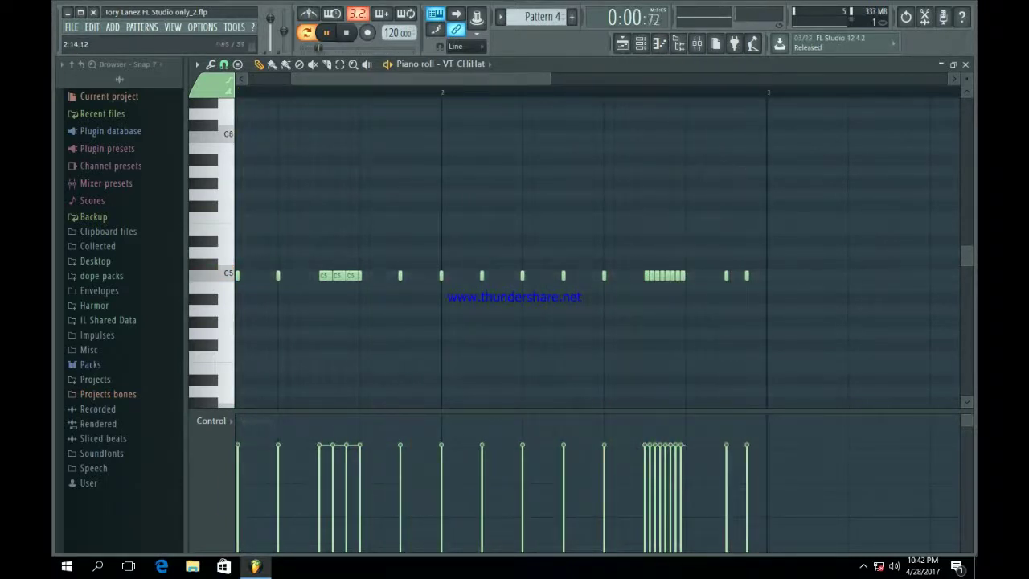
- Place Pattern 4 on Track 4 of the playlist at bar 33 and duplicate it through bar 48, then stop playback
{"action": "key", "text": "F5"}
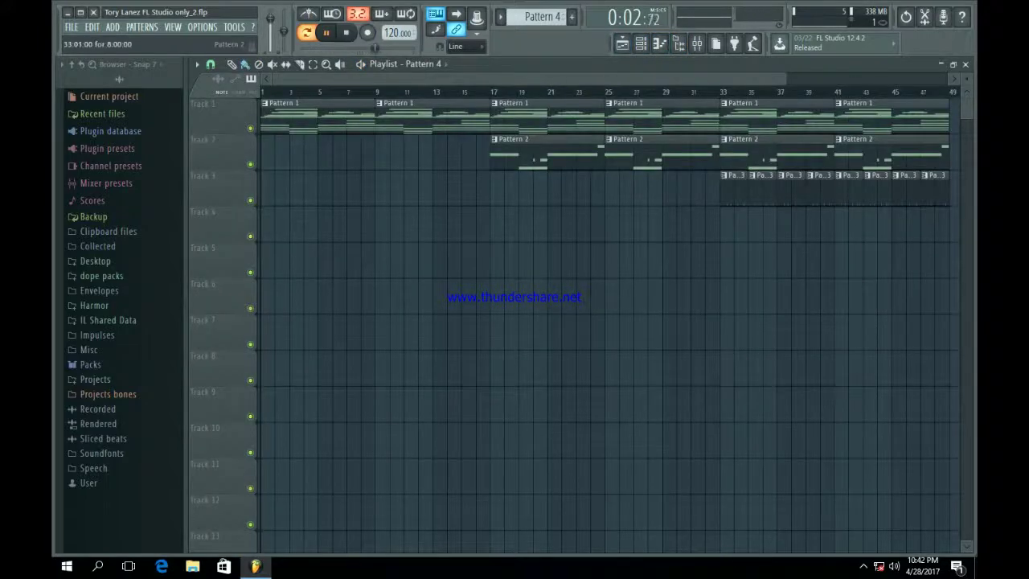
{"action": "left_click_drag", "start_coordinate": [785, 79], "coordinate": [614, 79]}
{"action": "left_click", "coordinate": [555, 224]}
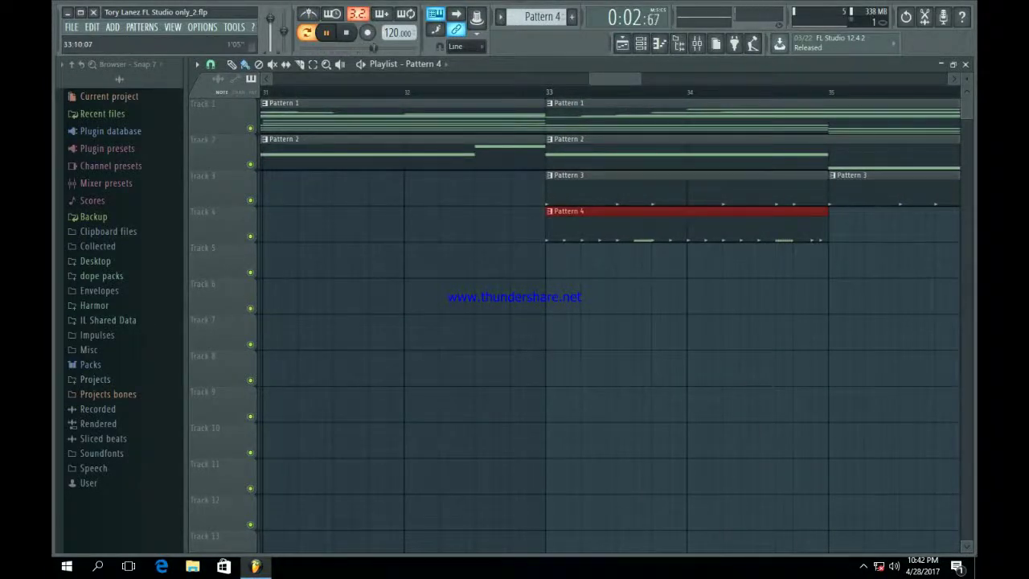
{"action": "left_click_drag", "start_coordinate": [639, 79], "coordinate": [857, 79]}
{"action": "key", "text": "ctrl+b"}
{"action": "key", "text": "ctrl+b"}
{"action": "key", "text": "ctrl+b"}
{"action": "key", "text": "ctrl+b"}
{"action": "key", "text": "ctrl+b"}
{"action": "key", "text": "ctrl+b"}
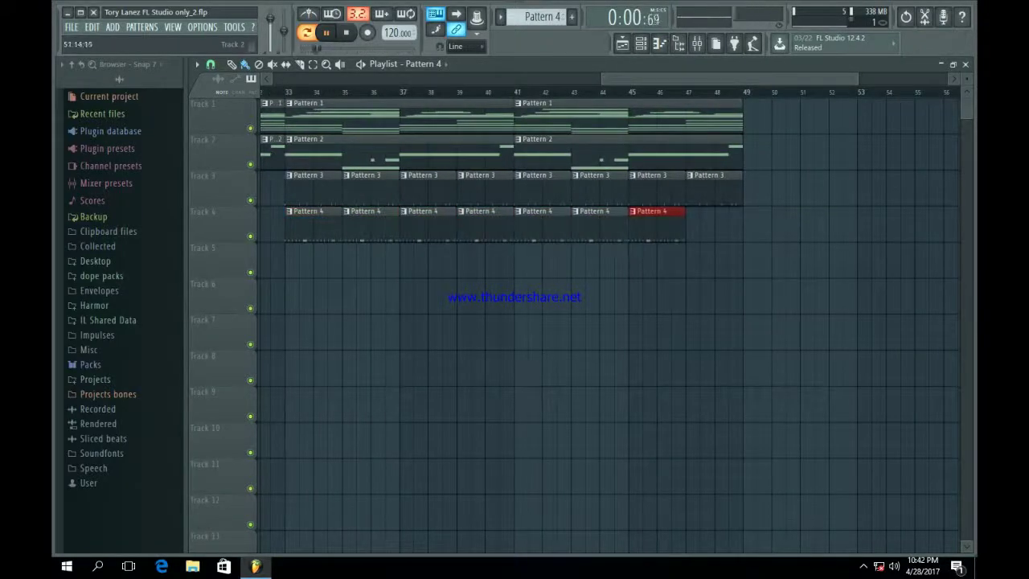
{"action": "key", "text": "ctrl+b"}
{"action": "left_click_drag", "start_coordinate": [603, 78], "coordinate": [274, 79]}
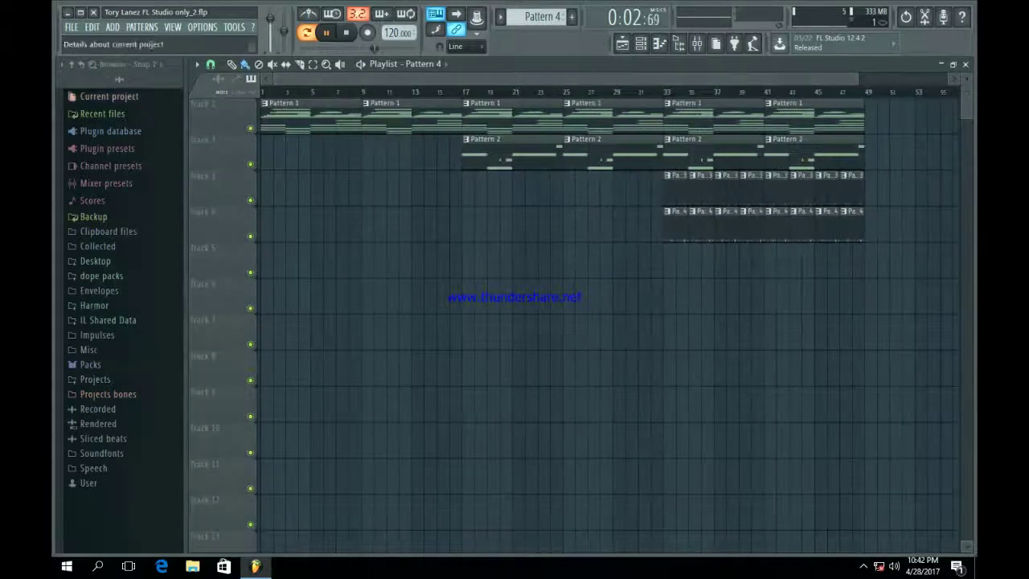
{"action": "key", "text": "space"}
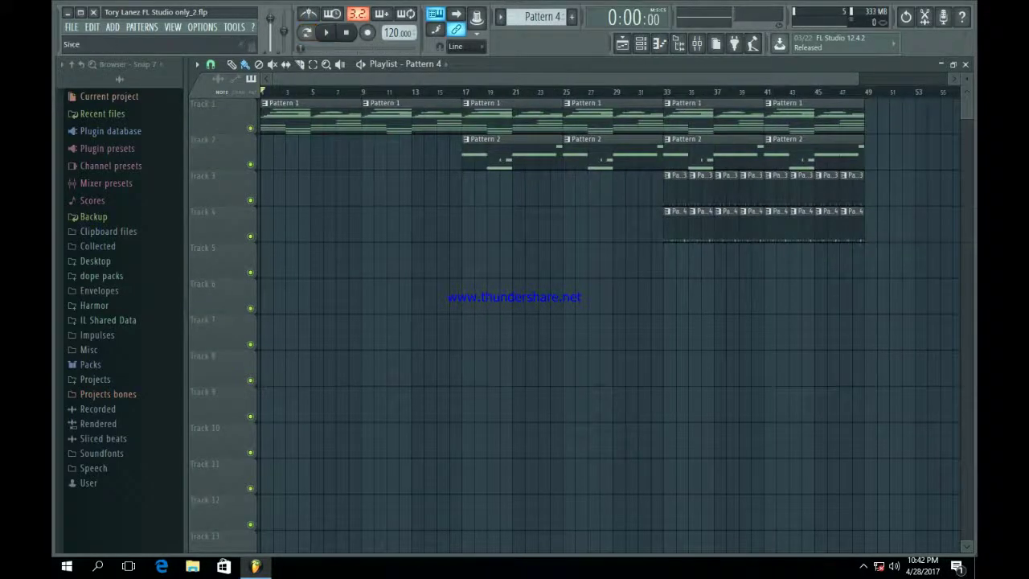
- Create Pattern 5 with VT_CY on the first step and place clips on Track 3 at bar 1 and Track 5 at bar 33
{"action": "left_click", "coordinate": [640, 43]}
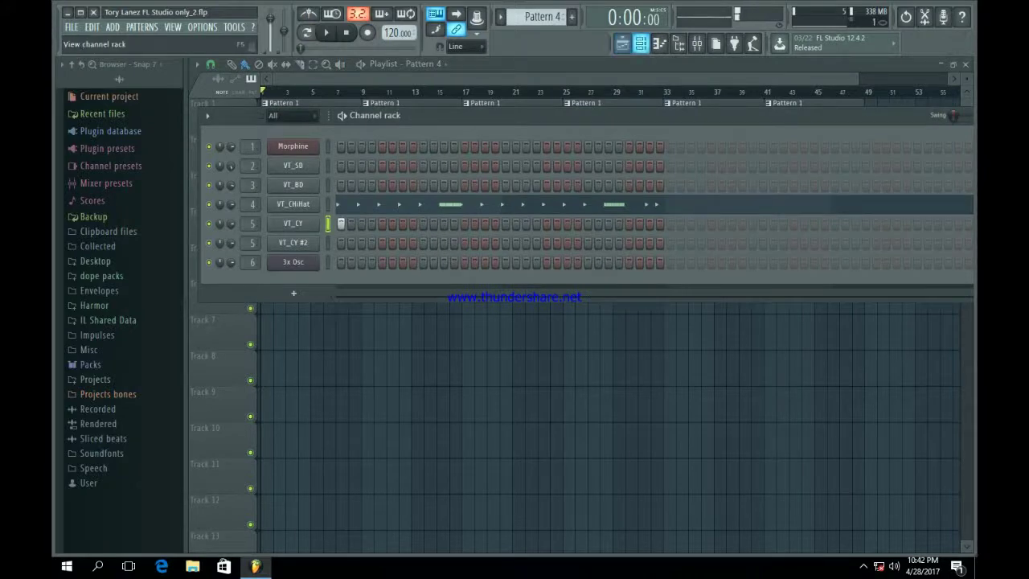
{"action": "left_click", "coordinate": [641, 43]}
{"action": "left_click", "coordinate": [641, 43]}
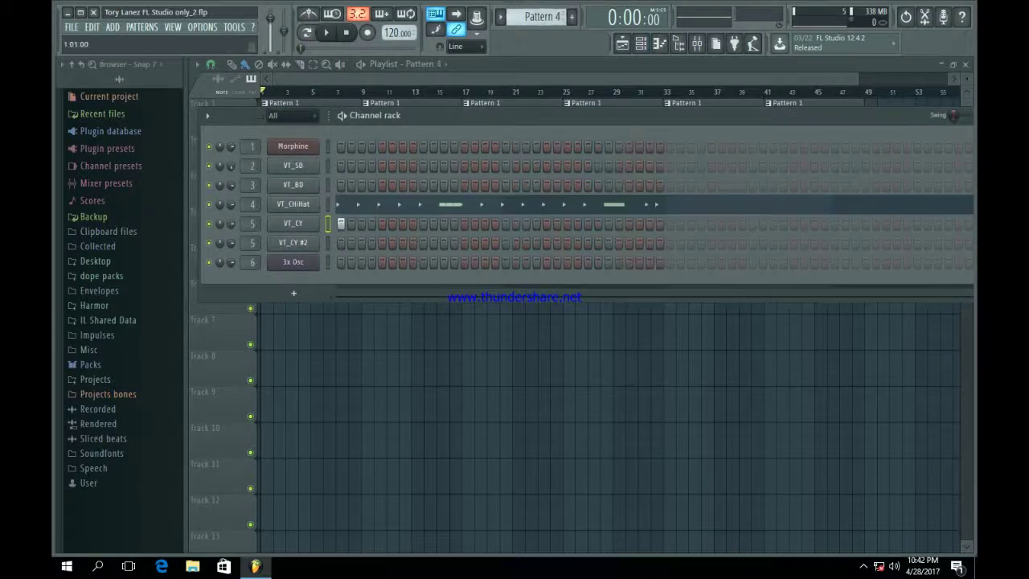
{"action": "scroll", "coordinate": [542, 16], "scroll_direction": "up", "scroll_amount": 1}
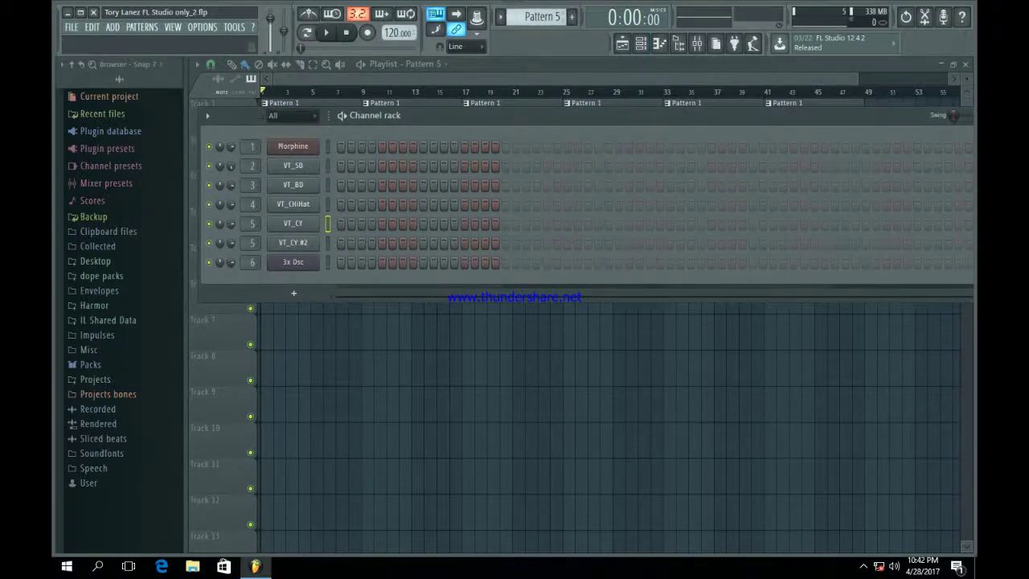
{"action": "key", "text": "F6"}
{"action": "left_click_drag", "start_coordinate": [279, 177], "coordinate": [263, 176]}
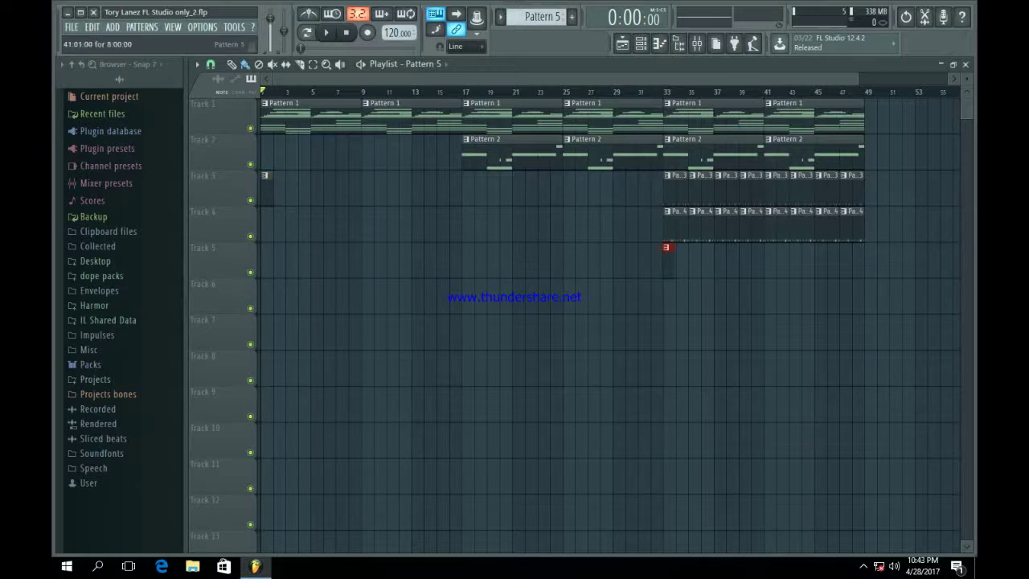
{"action": "left_click_drag", "start_coordinate": [857, 79], "coordinate": [660, 79]}
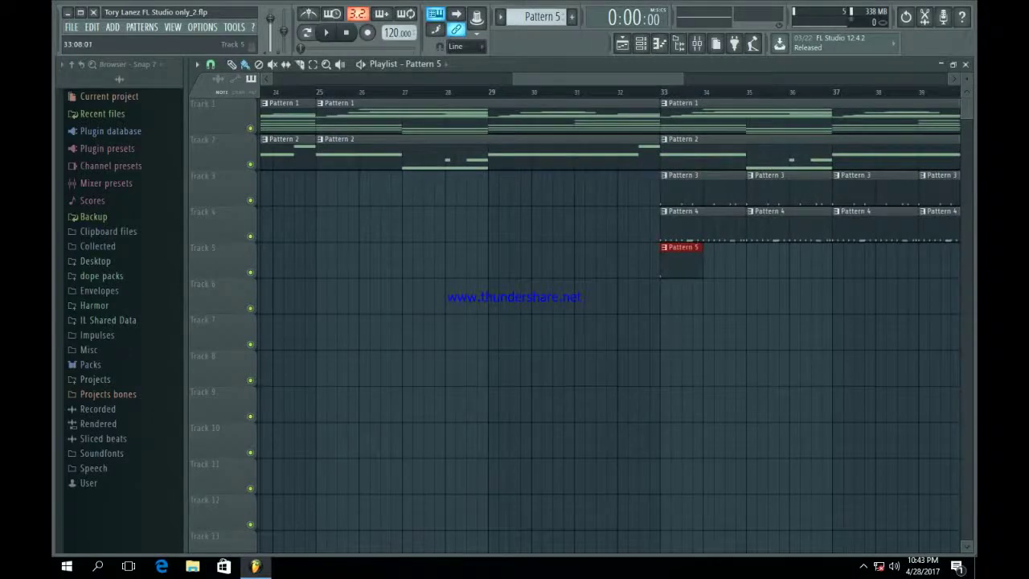
- Create Pattern 6 with VT_CY #2 on the first step, check its sample settings, and place the clip on Track 6 at bar 32
{"action": "left_click", "coordinate": [641, 43]}
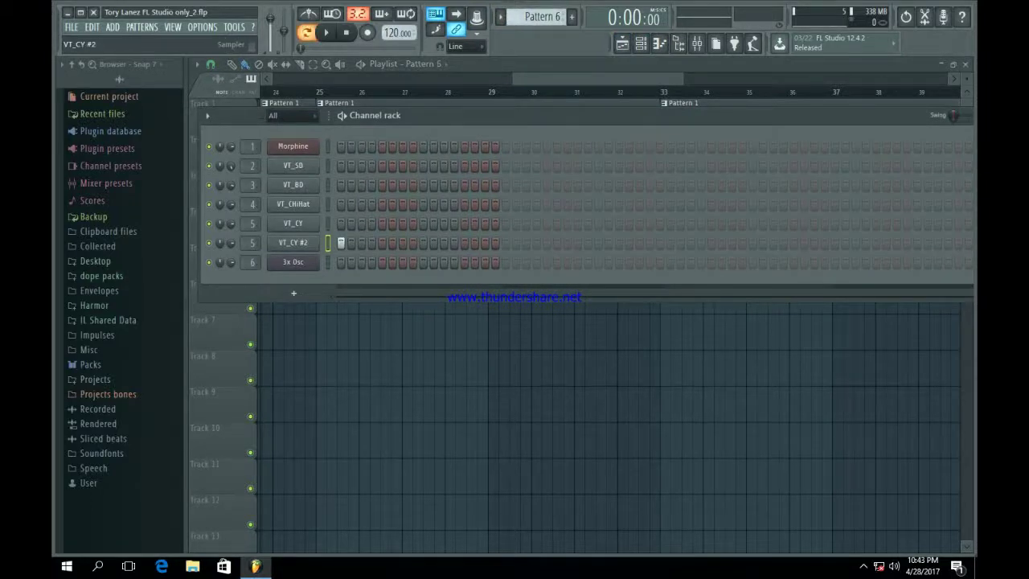
{"action": "left_click", "coordinate": [292, 242]}
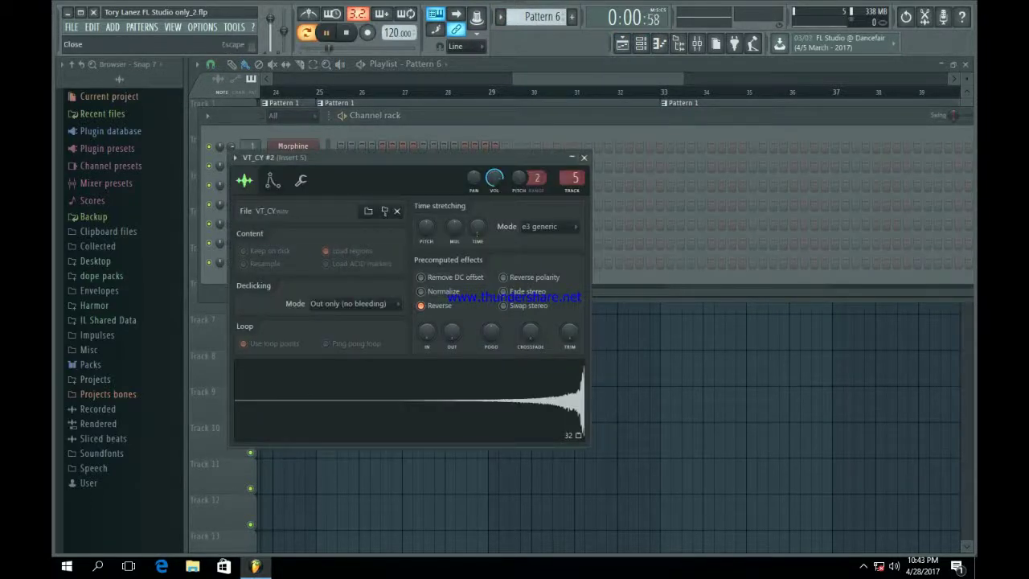
{"action": "left_click", "coordinate": [584, 157]}
{"action": "left_click", "coordinate": [606, 332]}
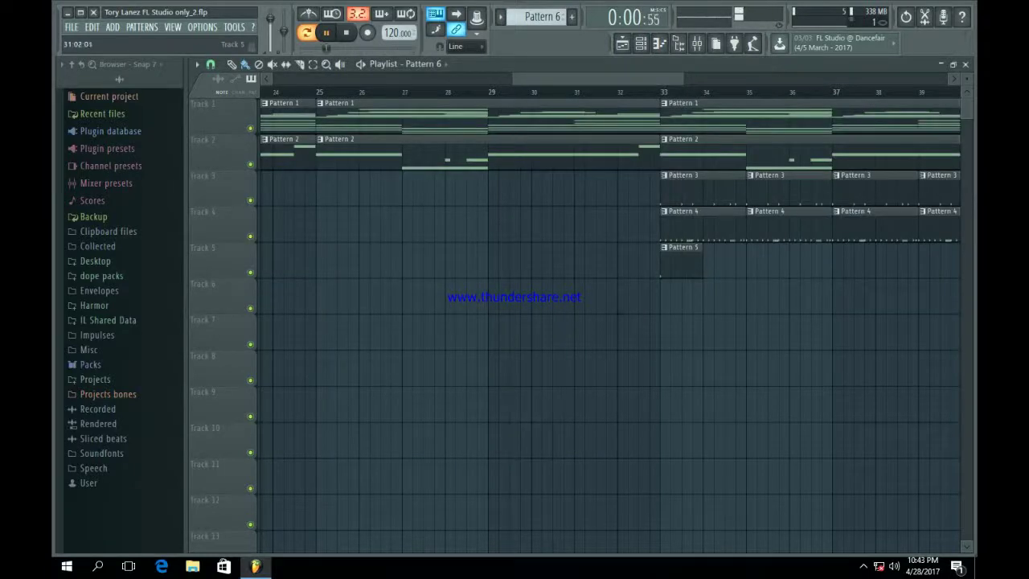
{"action": "left_click_drag", "start_coordinate": [587, 289], "coordinate": [641, 289]}
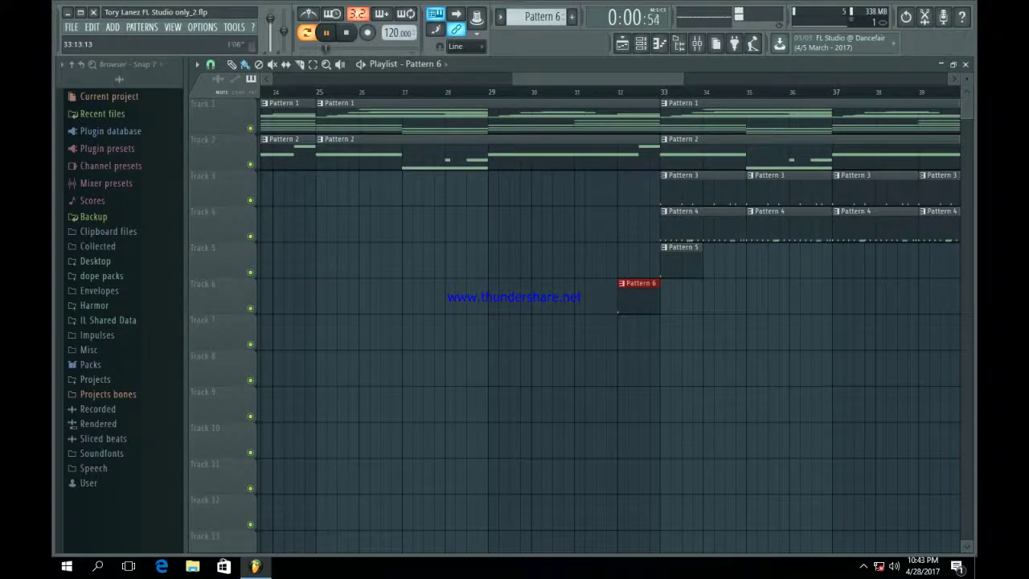
{"action": "left_click_drag", "start_coordinate": [682, 79], "coordinate": [610, 79]}
{"action": "left_click_drag", "start_coordinate": [723, 249], "coordinate": [726, 250]}
{"action": "key", "text": "space"}
{"action": "left_click_drag", "start_coordinate": [608, 79], "coordinate": [603, 79]}
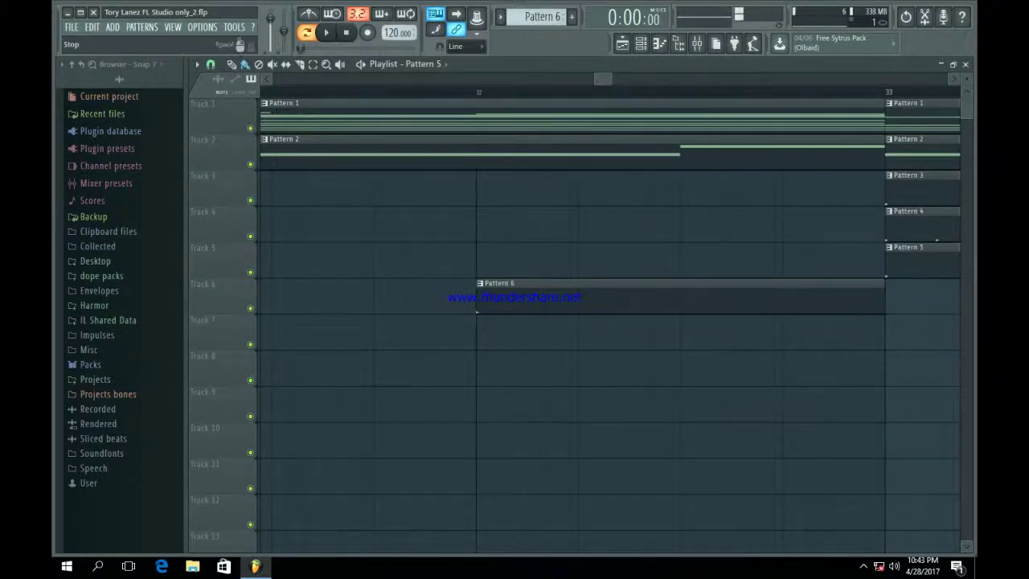
- Browse the sample packs and look through the Snares (Drums) folder of the OVO Drum Kit
{"action": "left_click", "coordinate": [90, 364]}
{"action": "scroll", "coordinate": [121, 321], "scroll_direction": "down", "scroll_amount": 10}
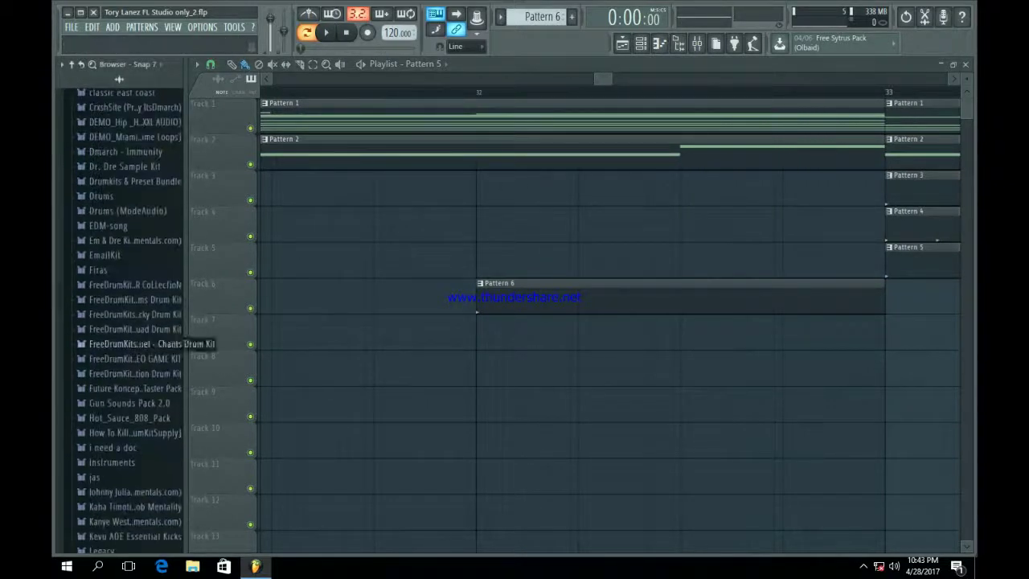
{"action": "scroll", "coordinate": [121, 306], "scroll_direction": "down", "scroll_amount": 15}
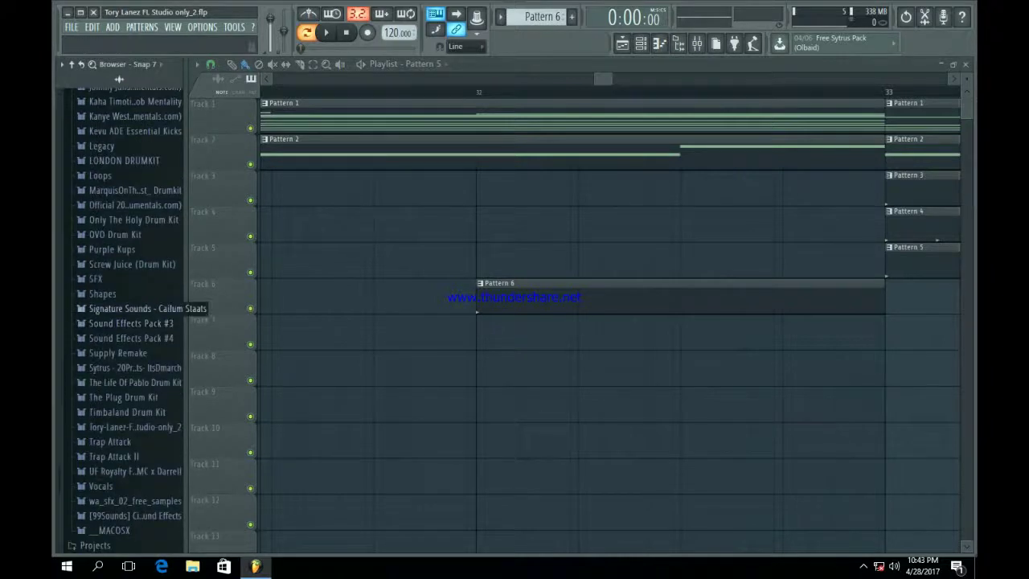
{"action": "scroll", "coordinate": [96, 294], "scroll_direction": "down", "scroll_amount": 1}
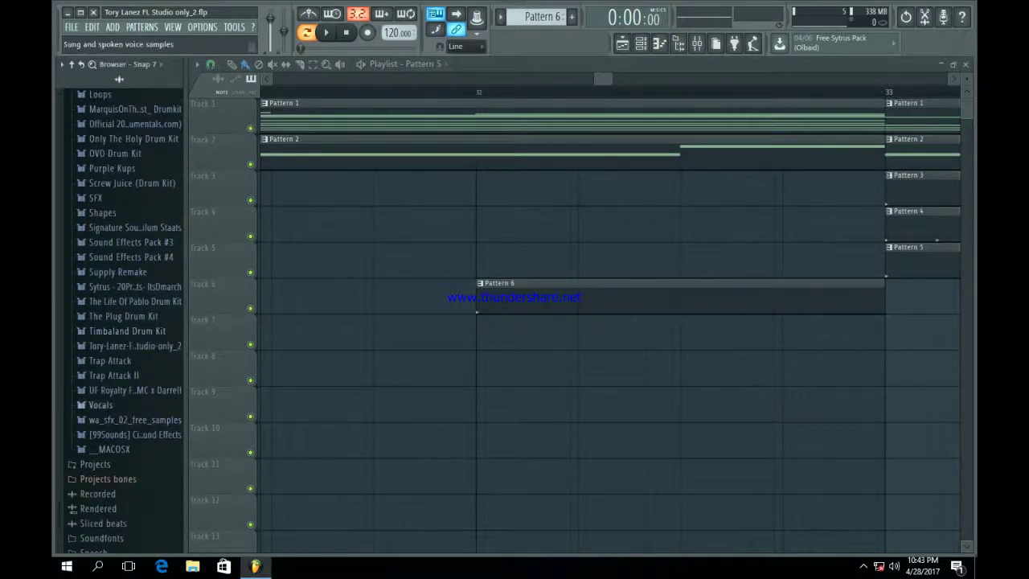
{"action": "scroll", "coordinate": [120, 225], "scroll_direction": "up", "scroll_amount": 5}
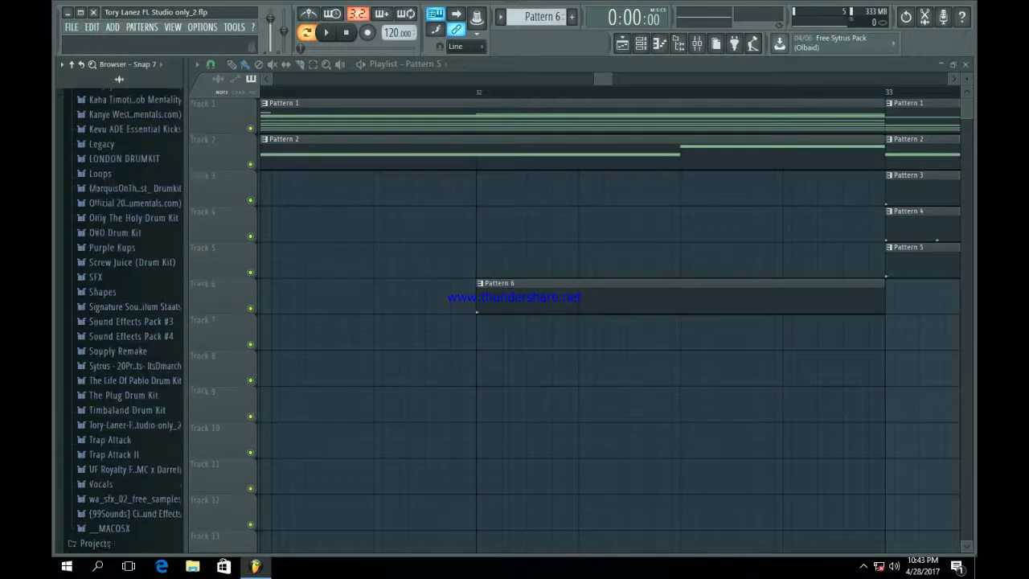
{"action": "left_click", "coordinate": [115, 233]}
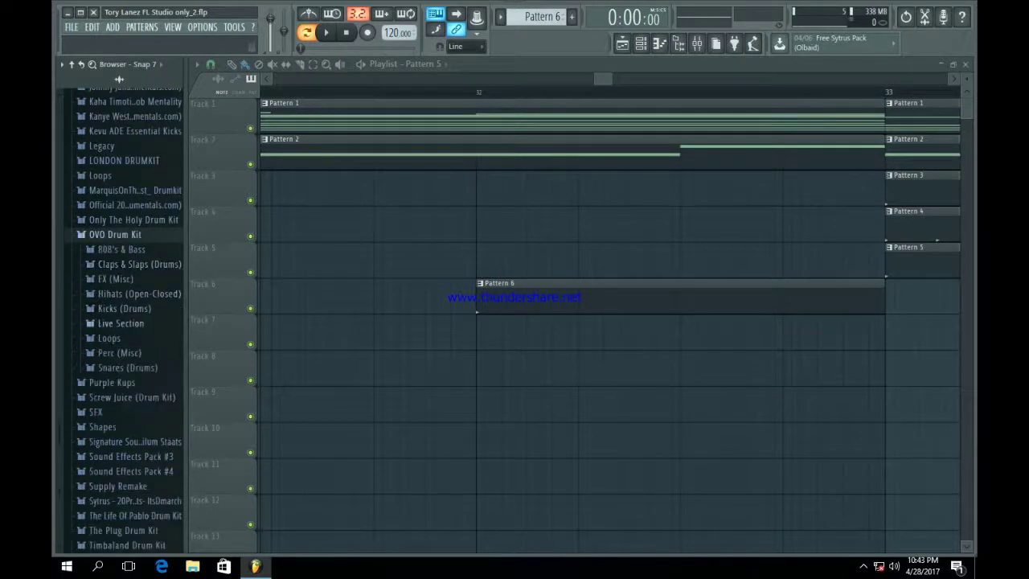
{"action": "left_click", "coordinate": [121, 367]}
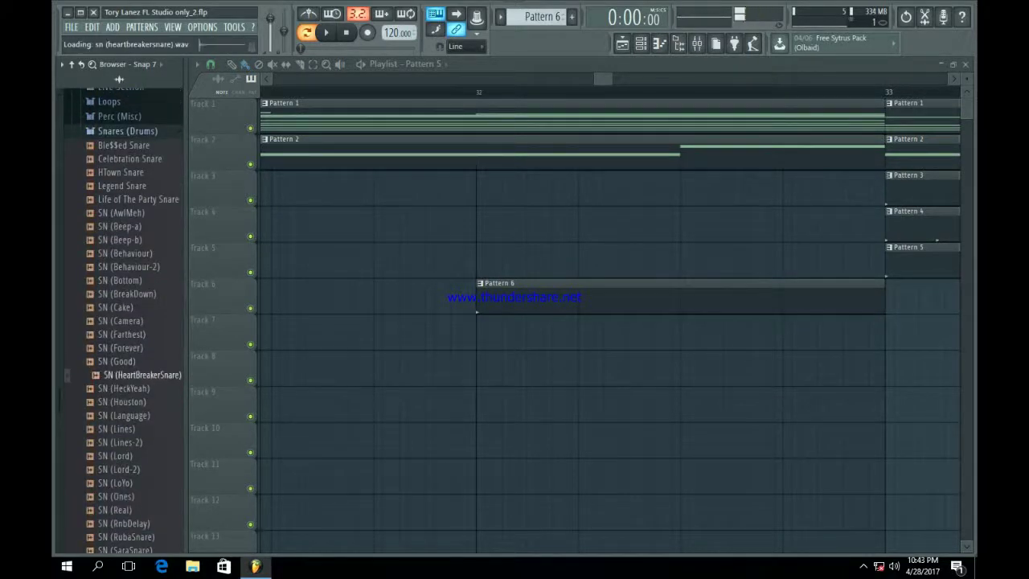
{"action": "scroll", "coordinate": [120, 322], "scroll_direction": "down", "scroll_amount": 6}
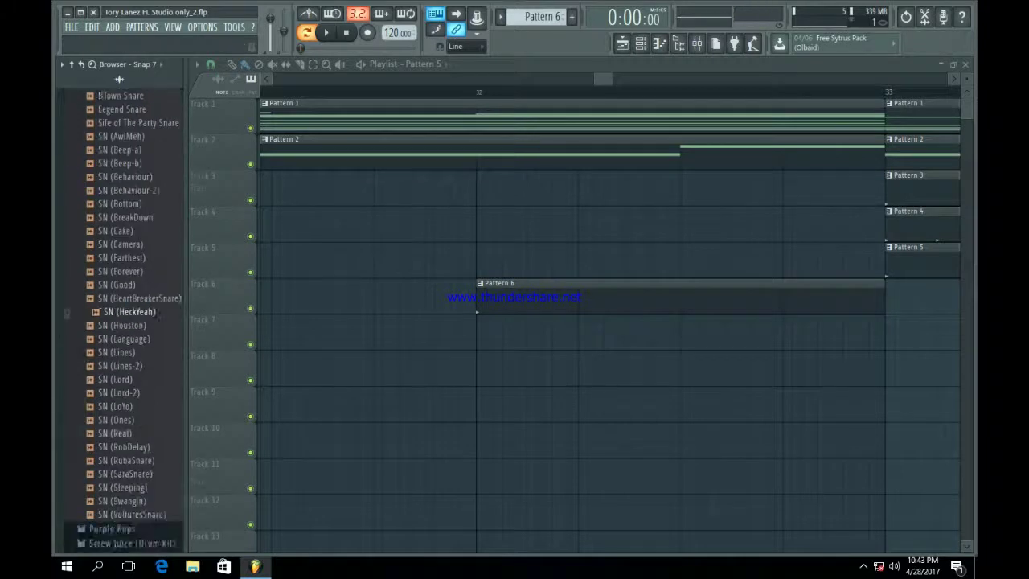
- Audition the last snares of the OVO Drum Kit and add SN (SaraSnare) to the channel rack as a new channel
{"action": "left_click", "coordinate": [129, 348]}
{"action": "left_click", "coordinate": [124, 335]}
{"action": "left_click", "coordinate": [125, 321]}
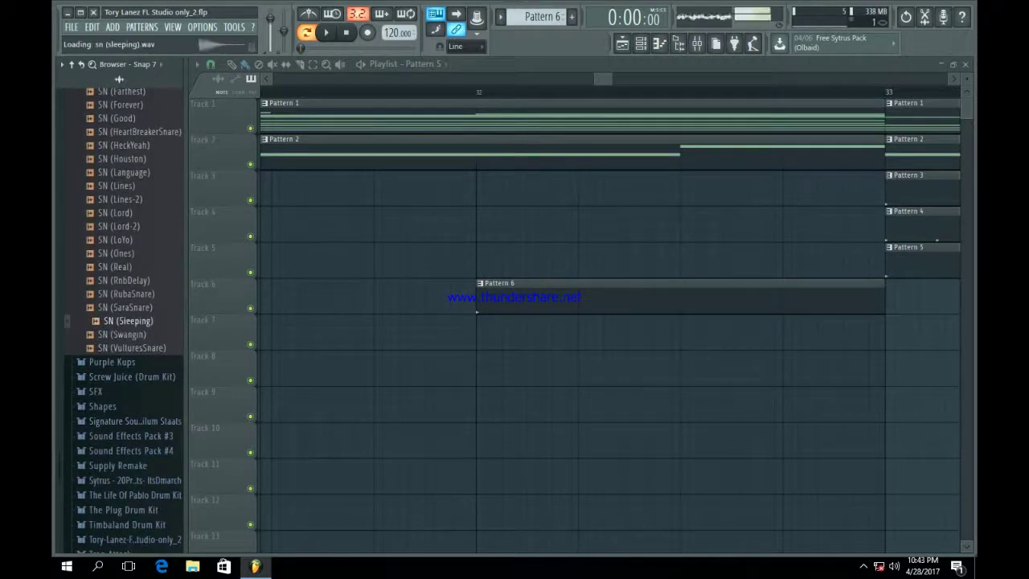
{"action": "left_click", "coordinate": [127, 307]}
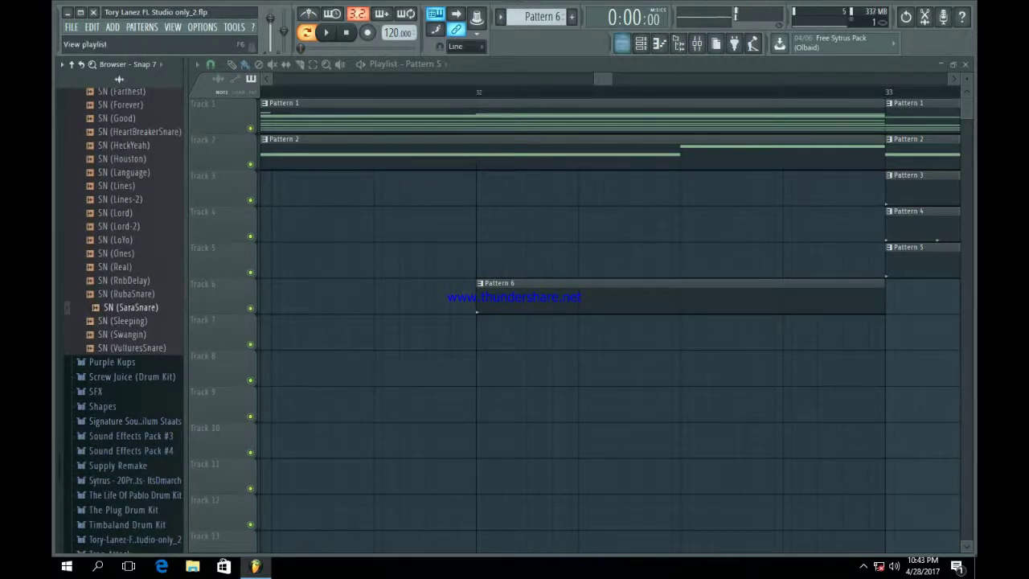
{"action": "left_click", "coordinate": [641, 44]}
{"action": "left_click_drag", "start_coordinate": [127, 307], "coordinate": [265, 312]}
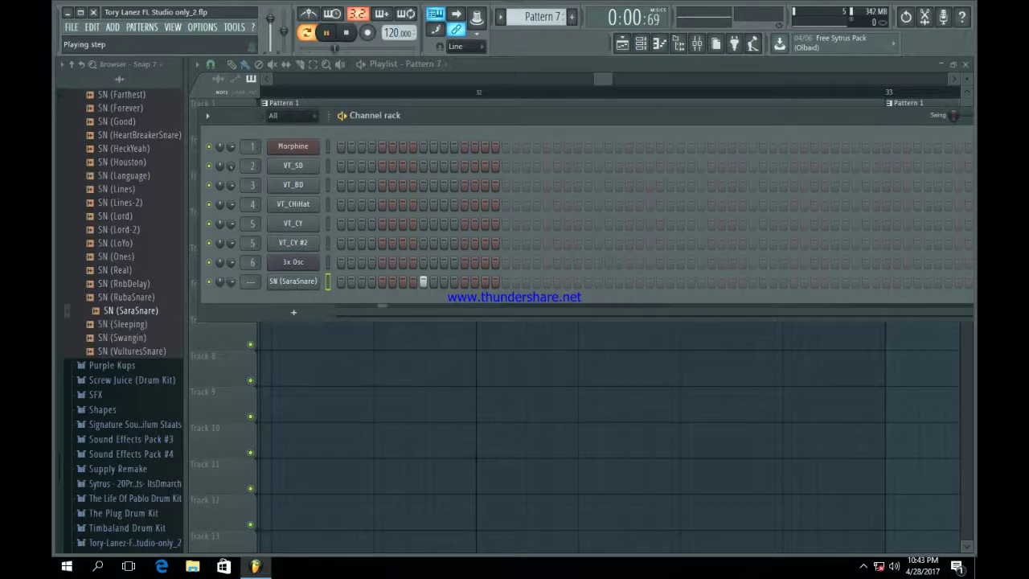
- Put SN (SaraSnare) on steps 9 and 25 of Pattern 7, place the pattern on Track 4 at bar 1, and play the song
{"action": "left_click", "coordinate": [587, 281]}
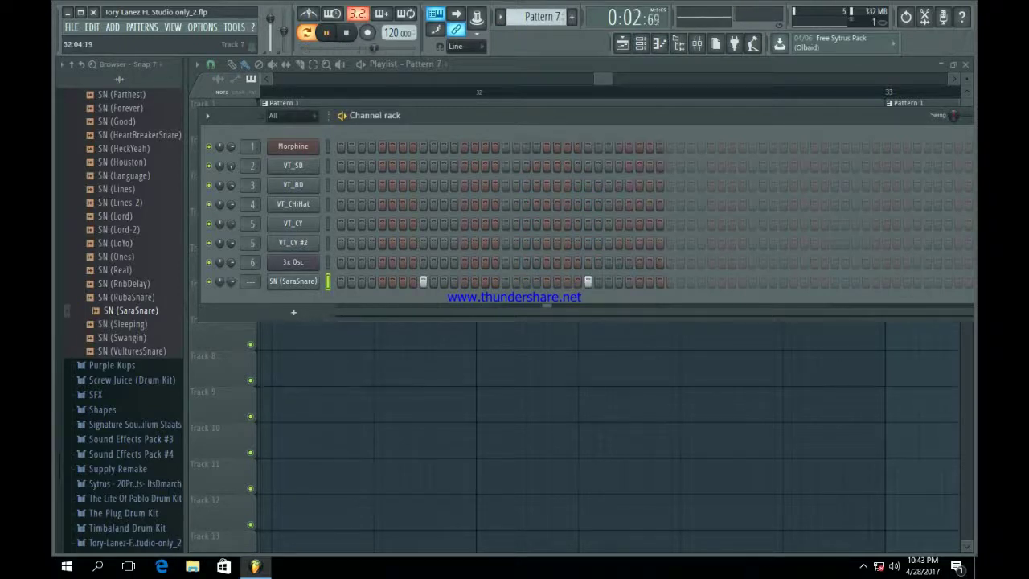
{"action": "left_click", "coordinate": [571, 335]}
{"action": "left_click_drag", "start_coordinate": [595, 78], "coordinate": [271, 79]}
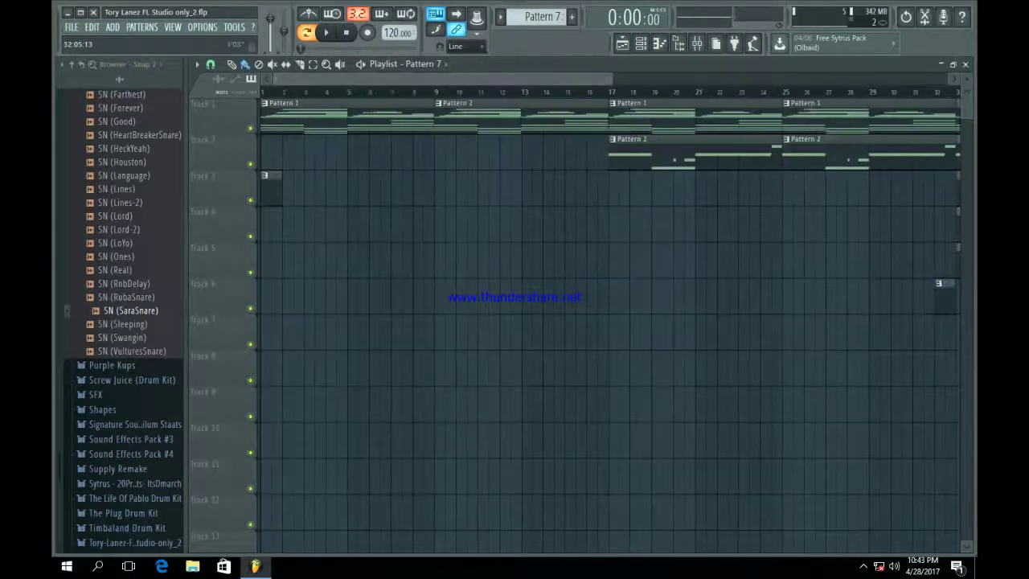
{"action": "left_click_drag", "start_coordinate": [300, 226], "coordinate": [273, 225]}
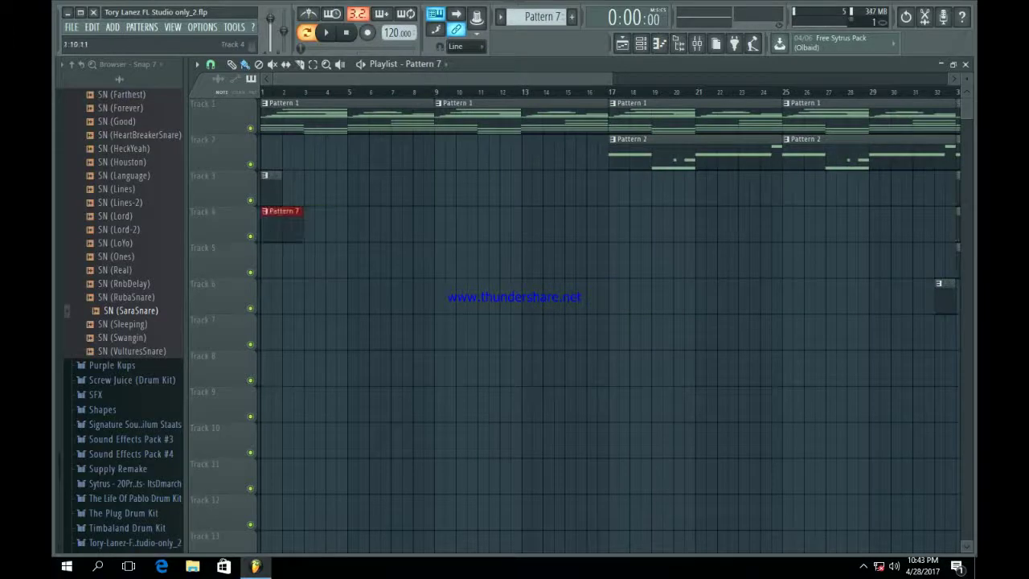
{"action": "key", "text": "space"}
{"action": "key", "text": "space"}
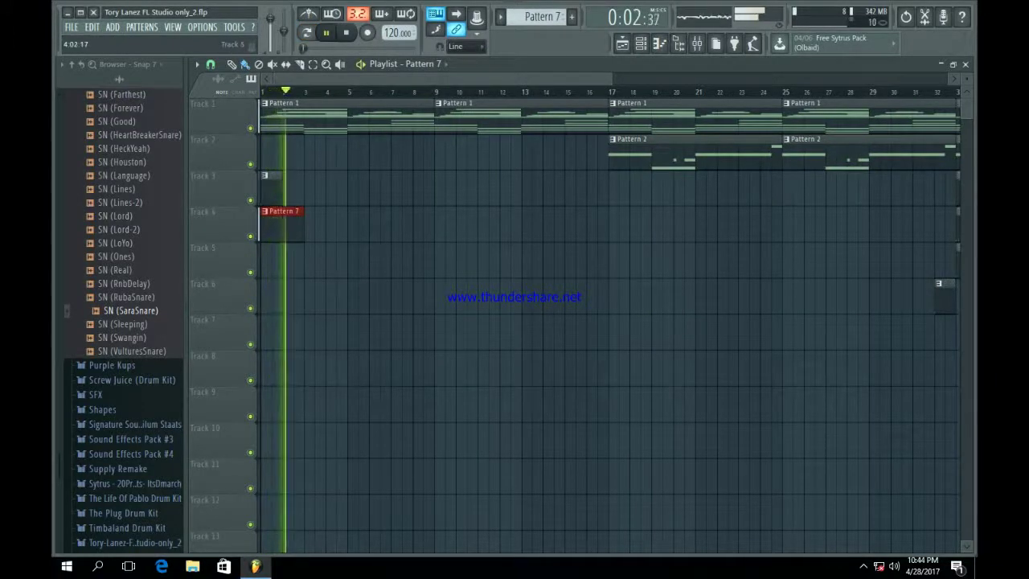
- Repeat the Pattern 7 clip along Track 4 from bar 3 up to bar 17 and stop playback
{"action": "left_click_drag", "start_coordinate": [323, 259], "coordinate": [267, 225]}
{"action": "key", "text": "ctrl+b"}
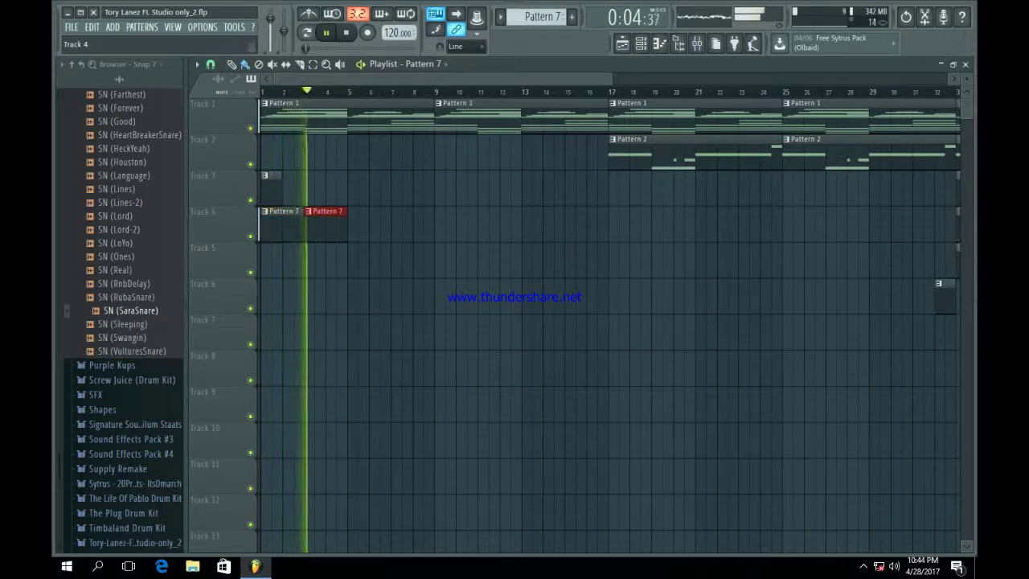
{"action": "key", "text": "ctrl+b"}
{"action": "key", "text": "ctrl+b"}
{"action": "key", "text": "ctrl+b"}
{"action": "key", "text": "ctrl+b"}
{"action": "key", "text": "ctrl+b"}
{"action": "key", "text": "ctrl+b"}
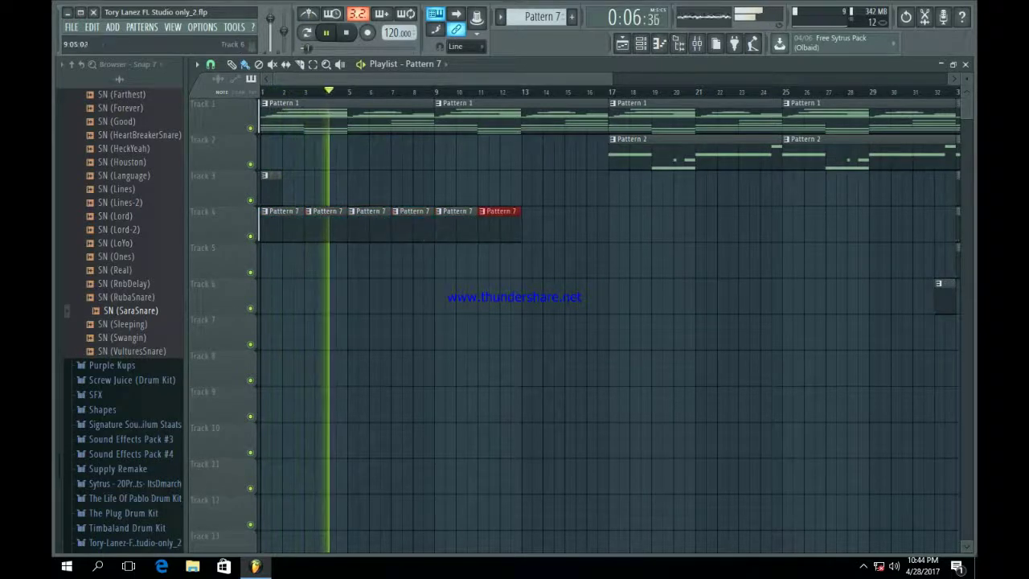
{"action": "key", "text": "ctrl+d"}
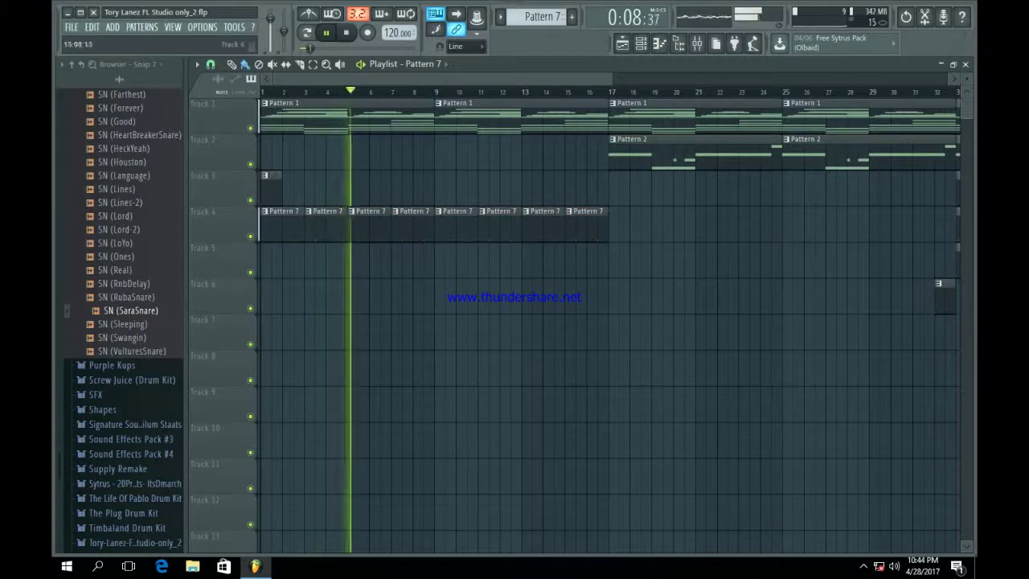
{"action": "scroll", "coordinate": [789, 331], "scroll_direction": "down", "scroll_amount": 4}
{"action": "key", "text": "space"}
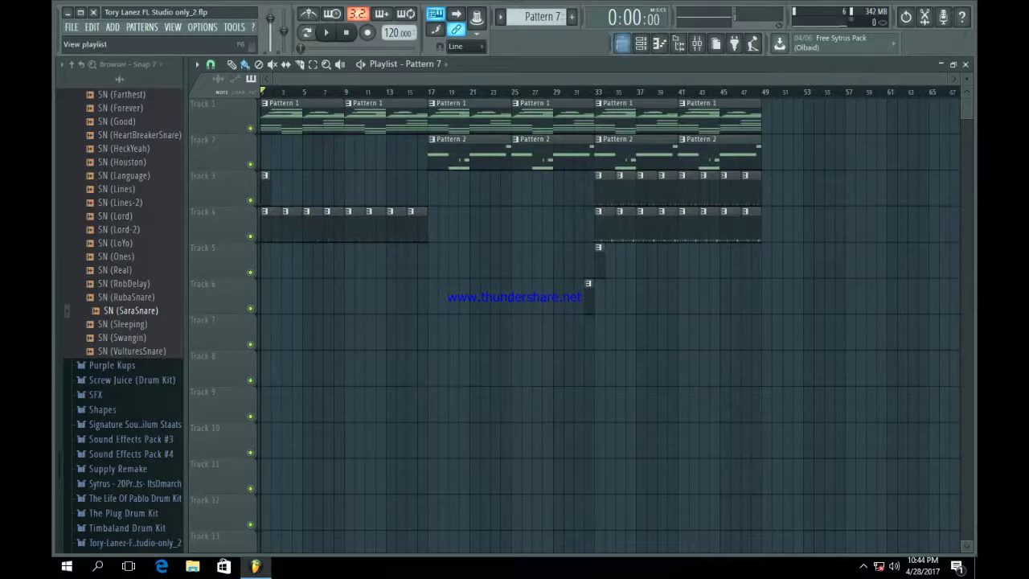
- Start Pattern 8, add a second Morphine synth channel to the channel rack, and open its presets library
{"action": "left_click", "coordinate": [640, 44]}
{"action": "left_click", "coordinate": [571, 17]}
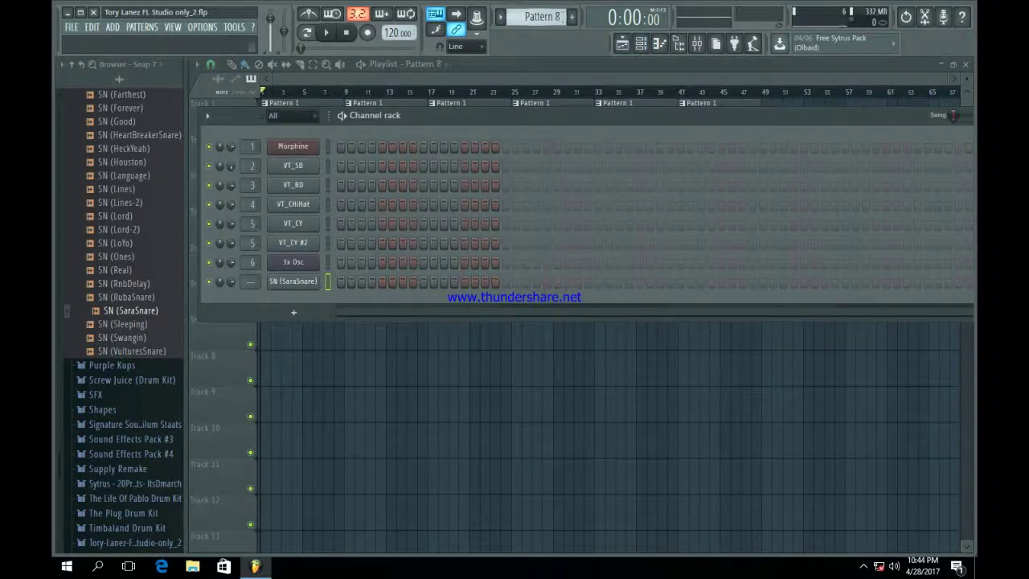
{"action": "left_click", "coordinate": [293, 312]}
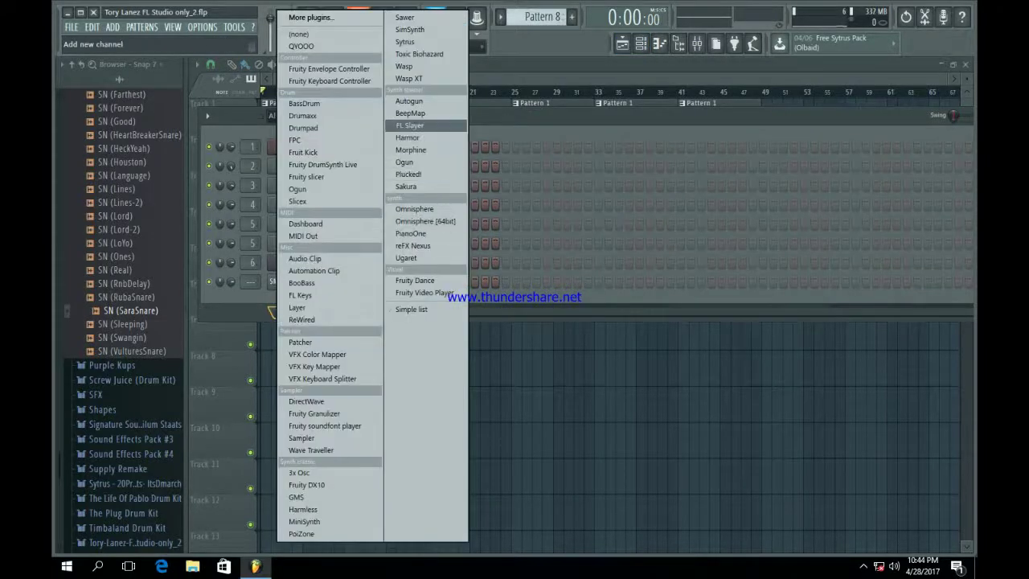
{"action": "left_click", "coordinate": [418, 150]}
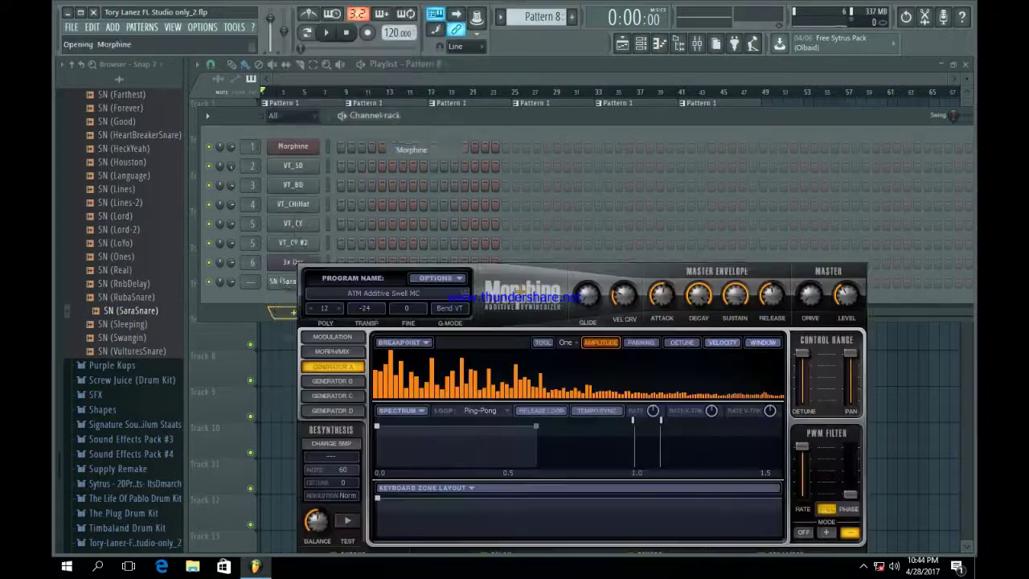
{"action": "left_click_drag", "start_coordinate": [451, 224], "coordinate": [453, 148]}
{"action": "left_click", "coordinate": [387, 218]}
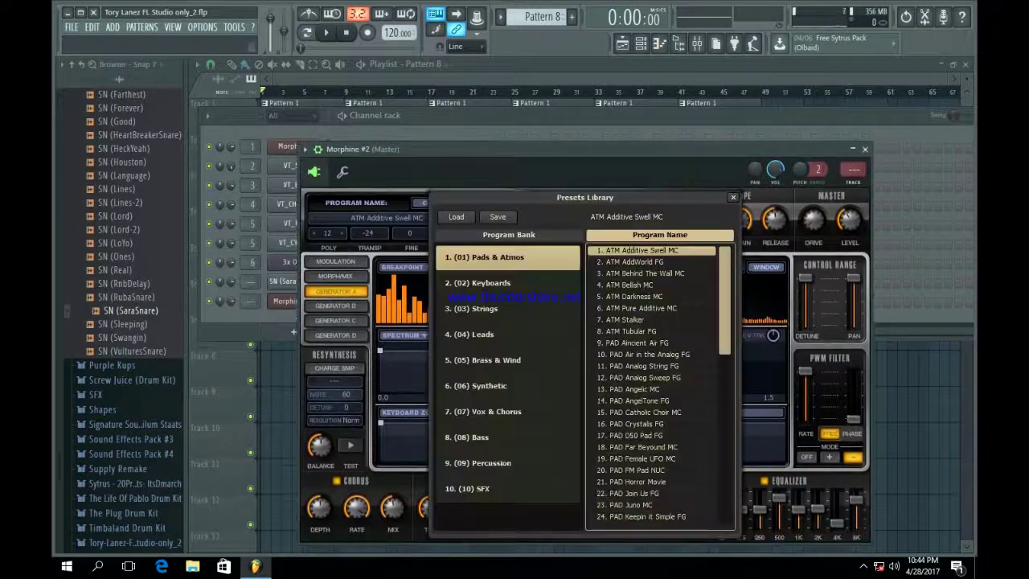
- Audition Pads & Atmos presets such as ATM Darkness MC, ATM Stalker, ATM Behind The Wall MC and PAD Female UFO MC
{"action": "left_click", "coordinate": [635, 296]}
{"action": "key", "text": "m"}
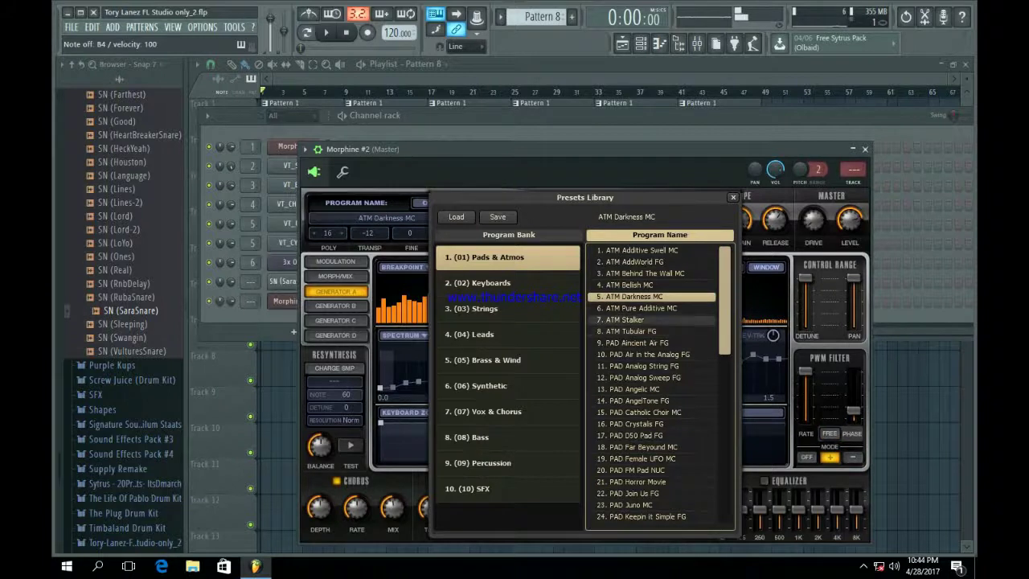
{"action": "left_click", "coordinate": [633, 320]}
{"action": "key", "text": "m"}
{"action": "left_click", "coordinate": [635, 296]}
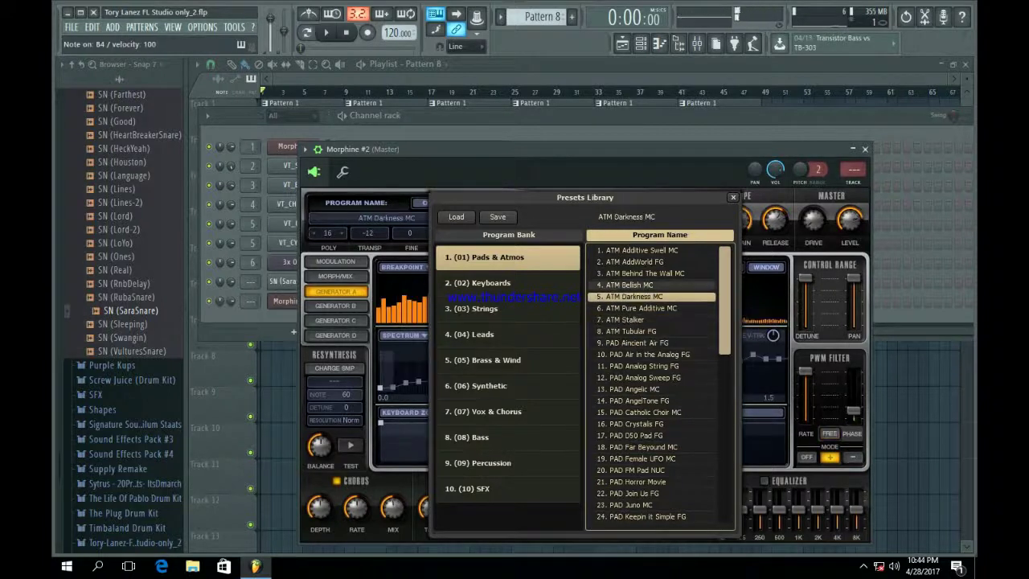
{"action": "left_click", "coordinate": [633, 286]}
{"action": "key", "text": "m"}
{"action": "key", "text": "m"}
{"action": "left_click", "coordinate": [642, 274]}
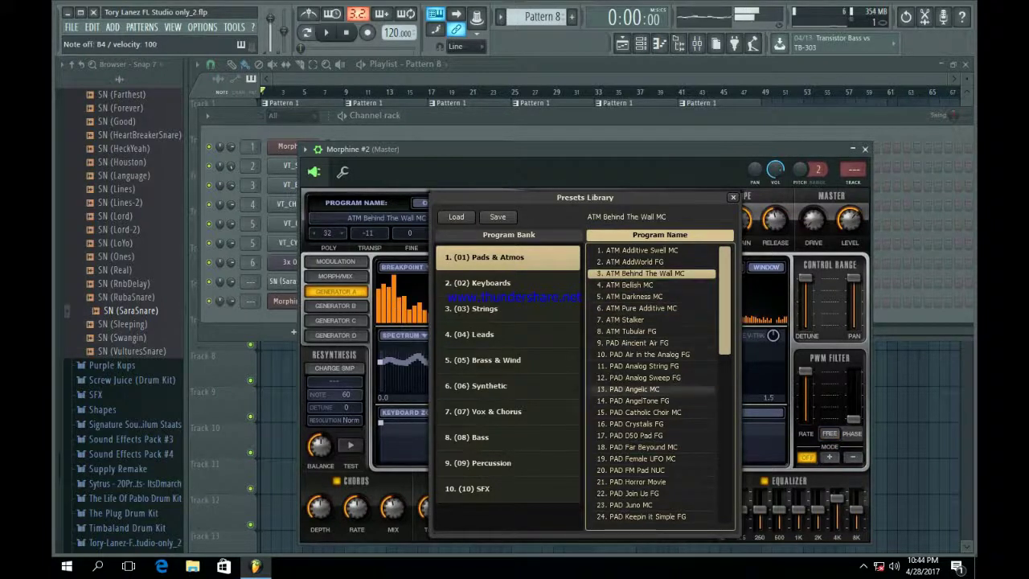
{"action": "left_click", "coordinate": [640, 412]}
{"action": "key", "text": "m"}
{"action": "left_click", "coordinate": [639, 458]}
{"action": "key", "text": "r"}
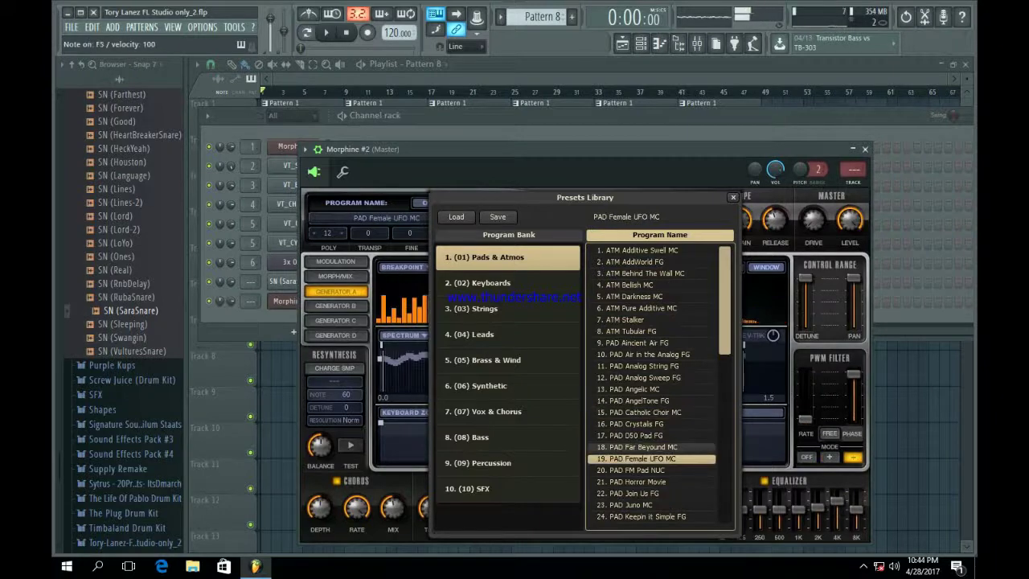
- Load PAD Far Beyound MC in Morphine #2, turn its delay and reverb off and chorus on, and close the synth
{"action": "left_click", "coordinate": [642, 447]}
{"action": "key", "text": "m"}
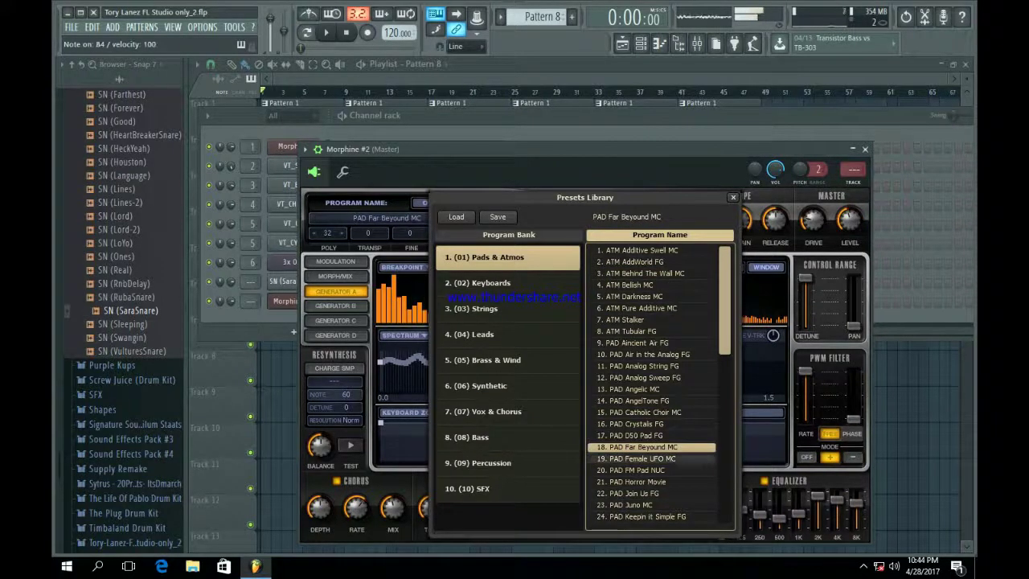
{"action": "key", "text": "m"}
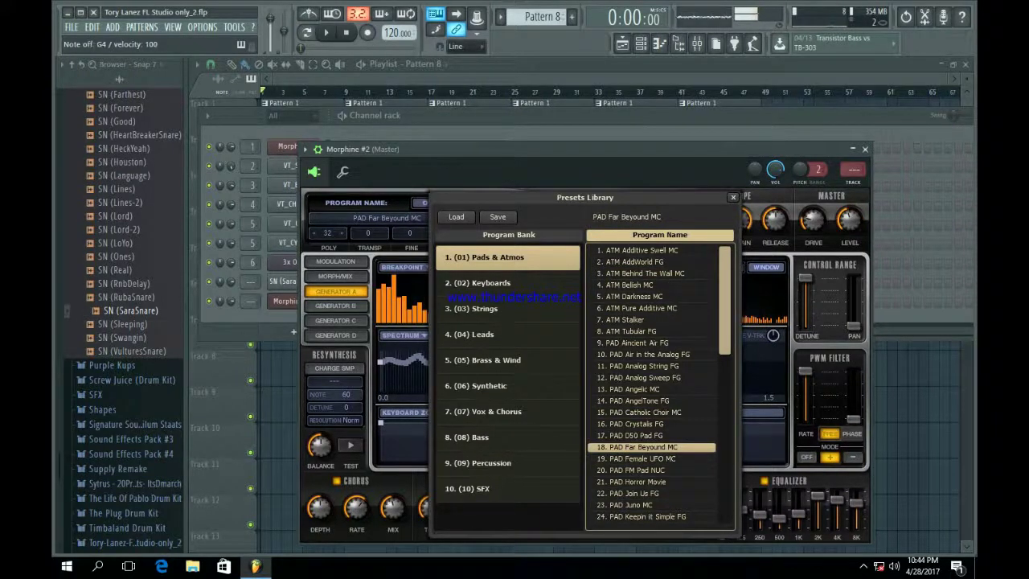
{"action": "left_click", "coordinate": [733, 197]}
{"action": "key", "text": "n"}
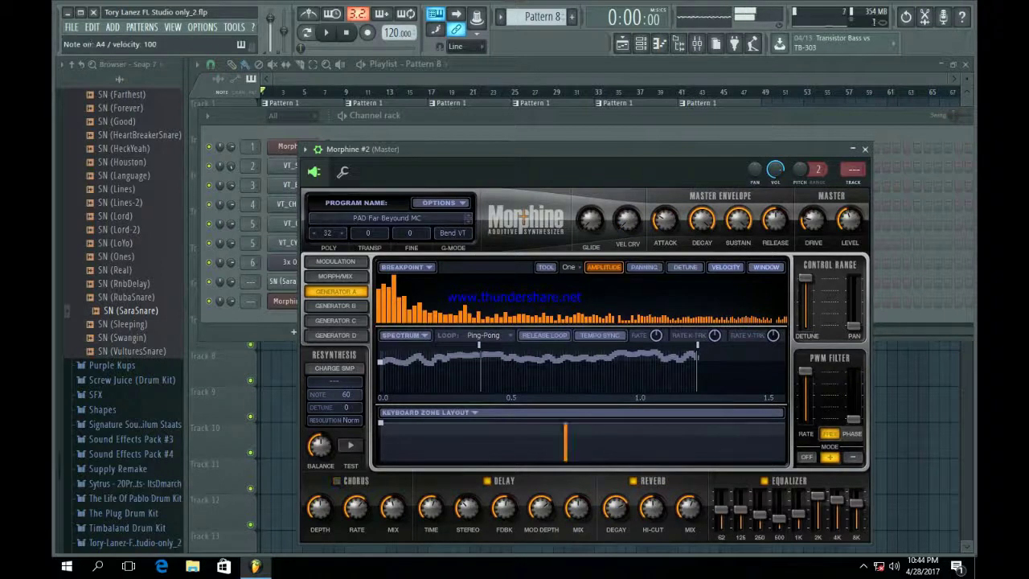
{"action": "left_click", "coordinate": [633, 481]}
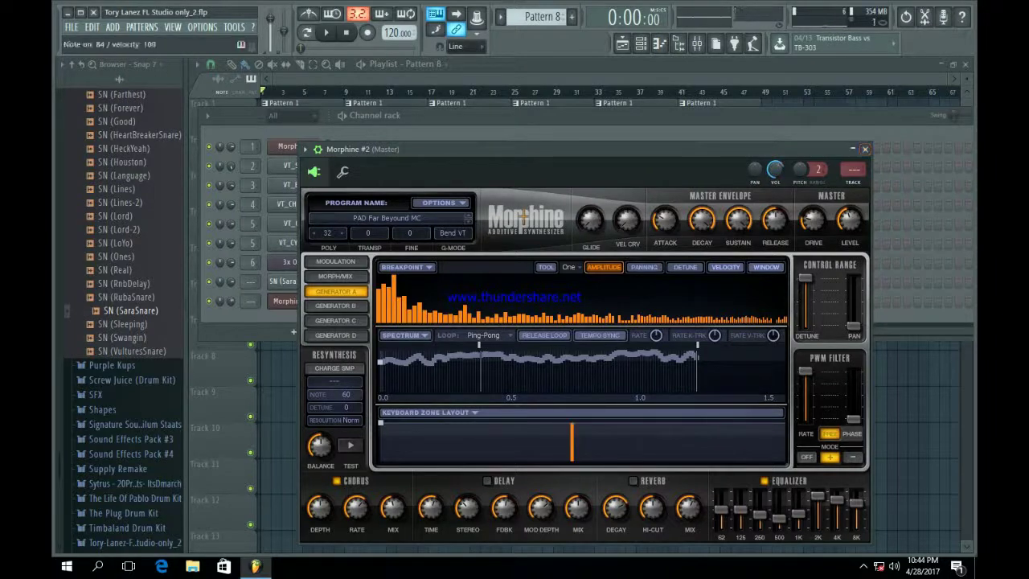
{"action": "left_click", "coordinate": [865, 148]}
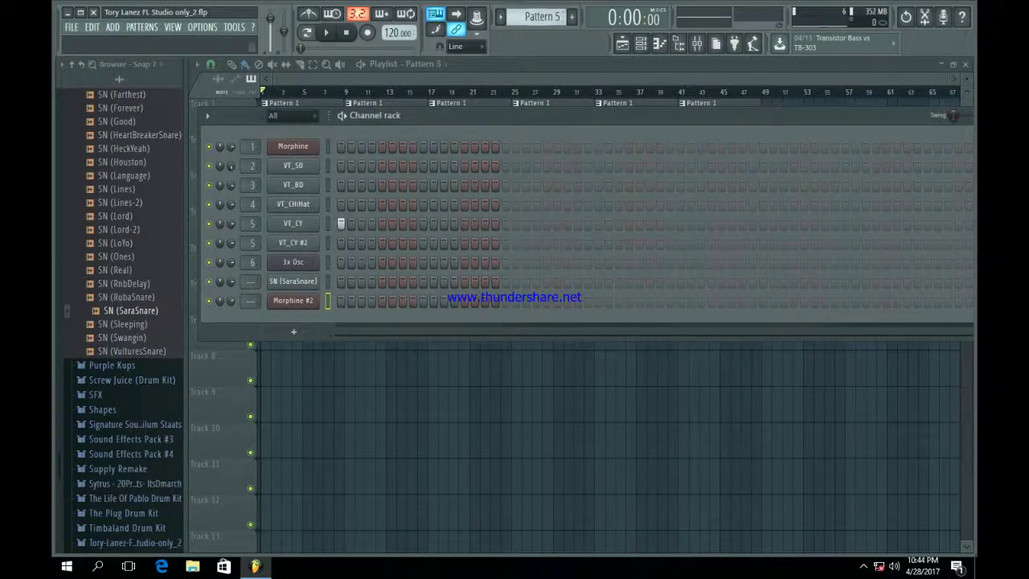
- Copy the Morphine notes of Pattern 1 into the Morphine #2 channel of Pattern 8 and open its piano roll
{"action": "key", "text": "KP_Subtract"}
{"action": "key", "text": "KP_Subtract"}
{"action": "key", "text": "KP_Subtract"}
{"action": "key", "text": "KP_Subtract"}
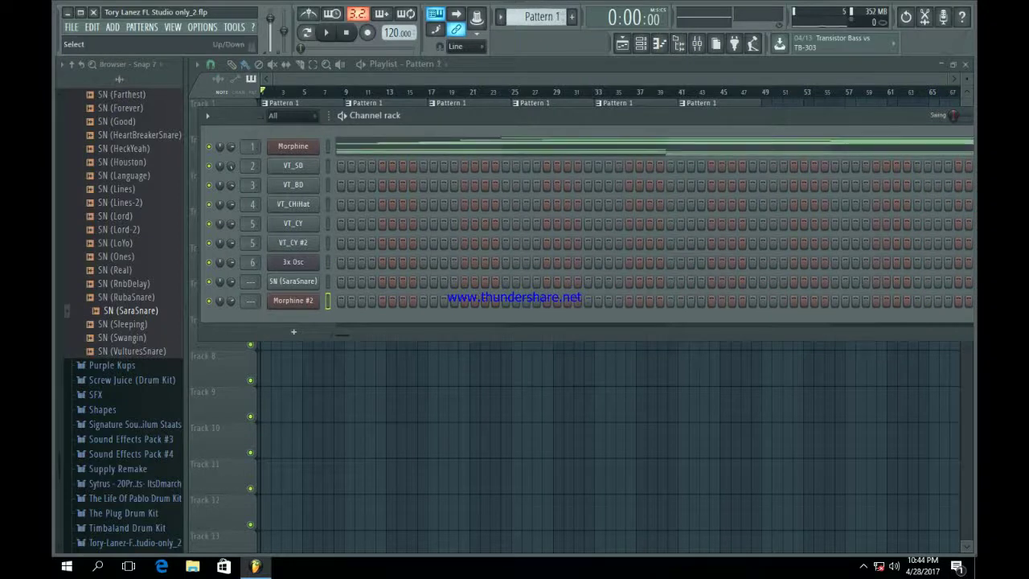
{"action": "key", "text": "KP_Add"}
{"action": "key", "text": "KP_Add"}
{"action": "key", "text": "KP_Add"}
{"action": "key", "text": "KP_Add"}
{"action": "key", "text": "KP_Add"}
{"action": "key", "text": "KP_Add"}
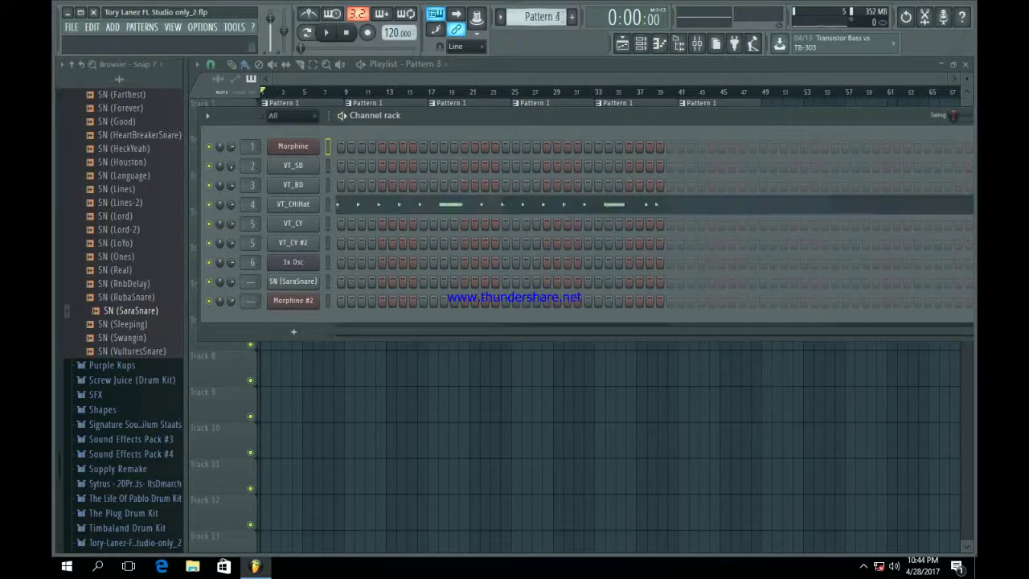
{"action": "key", "text": "KP_Add"}
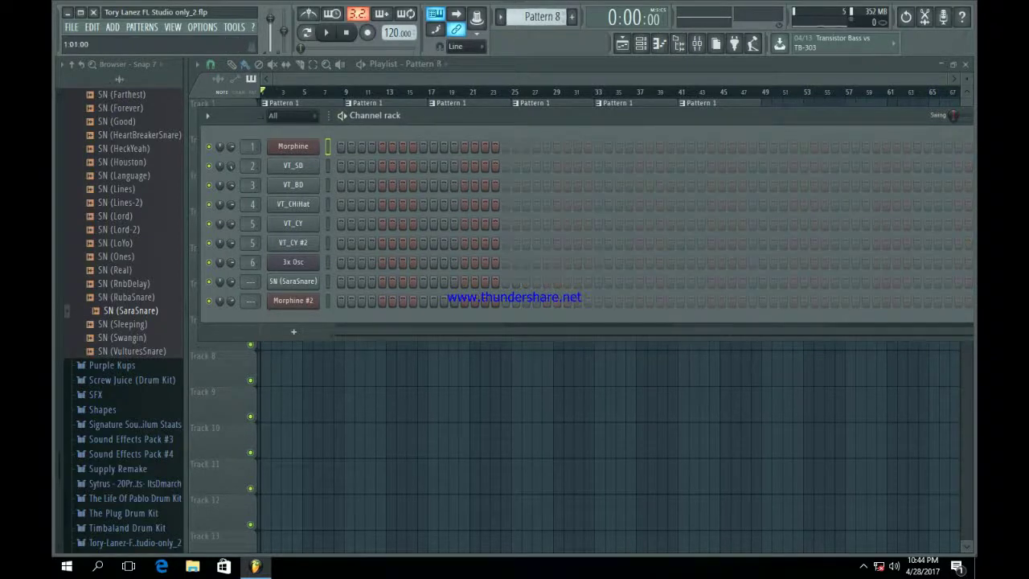
{"action": "left_click", "coordinate": [345, 300]}
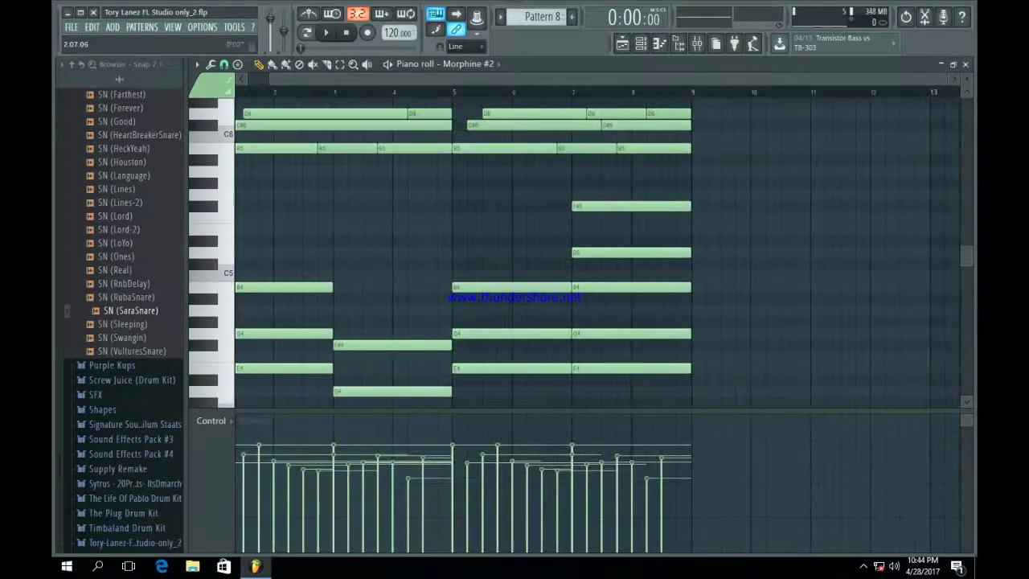
- Switch playback to pattern mode and delete the lowest chord notes (E4, D4 and B3) throughout the Morphine #2 melody
{"action": "left_click_drag", "start_coordinate": [269, 79], "coordinate": [246, 78]}
{"action": "left_click", "coordinate": [306, 33]}
{"action": "scroll", "coordinate": [265, 298], "scroll_direction": "down", "scroll_amount": 3}
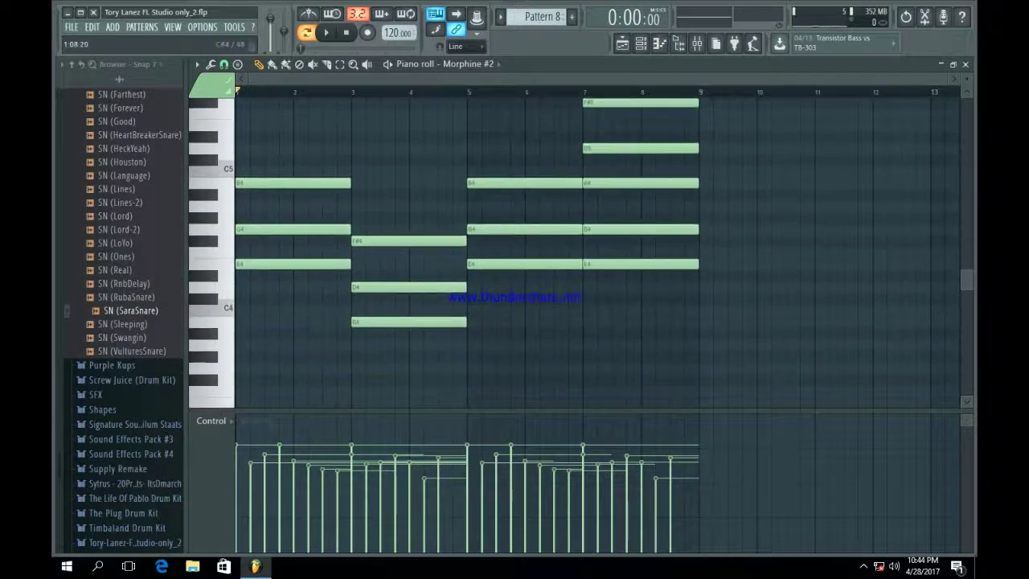
{"action": "right_click", "coordinate": [277, 263]}
{"action": "right_click", "coordinate": [394, 287]}
{"action": "right_click", "coordinate": [409, 322]}
{"action": "right_click", "coordinate": [514, 264]}
{"action": "right_click", "coordinate": [624, 263]}
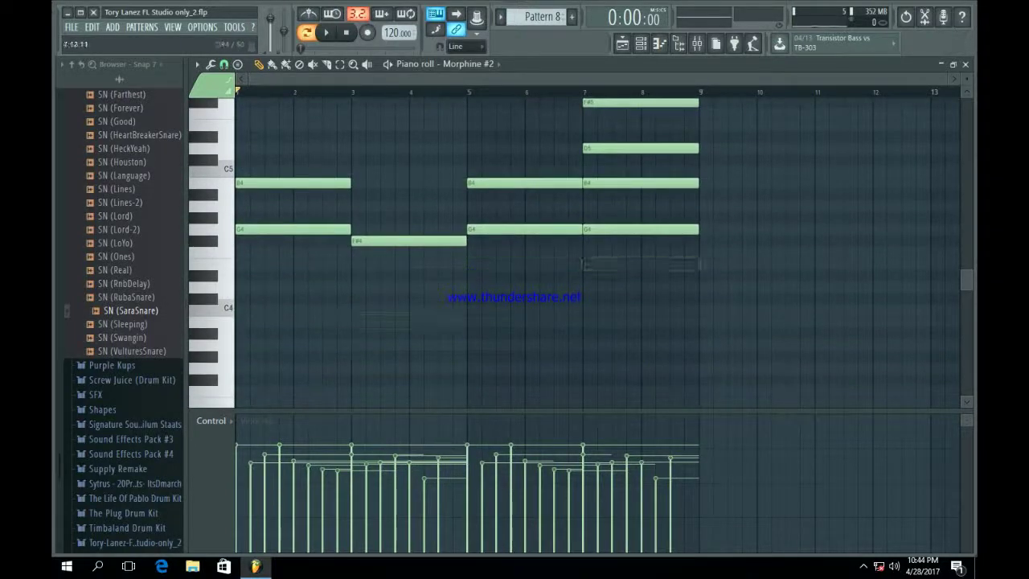
- Delete the F#4 and G4 notes plus the B4 and F#5 notes at bar 7
{"action": "scroll", "coordinate": [624, 264], "scroll_direction": "up", "scroll_amount": 3}
{"action": "right_click", "coordinate": [410, 345]}
{"action": "right_click", "coordinate": [290, 332]}
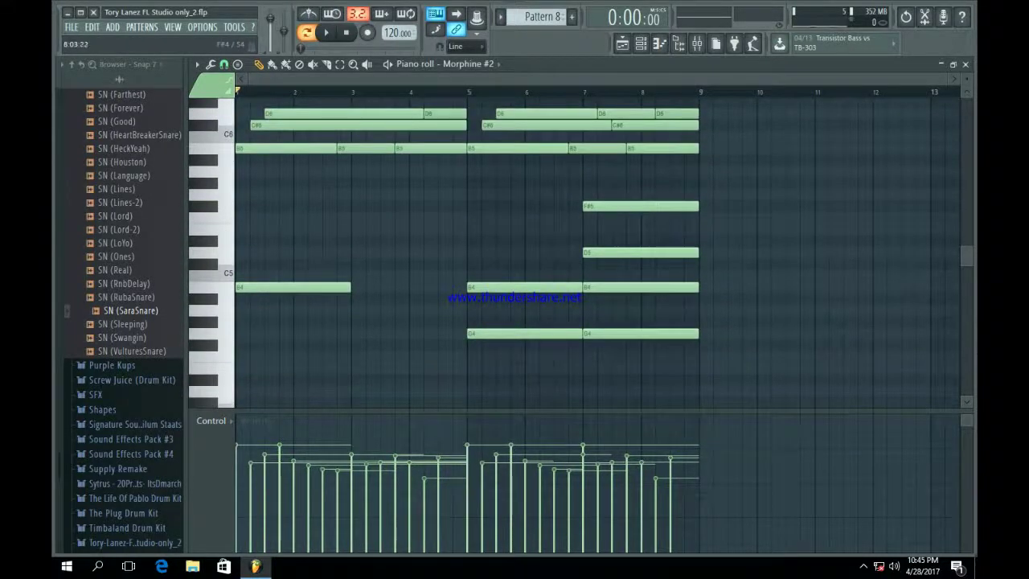
{"action": "right_click", "coordinate": [646, 333]}
{"action": "right_click", "coordinate": [523, 334]}
{"action": "scroll", "coordinate": [580, 233], "scroll_direction": "up", "scroll_amount": 3}
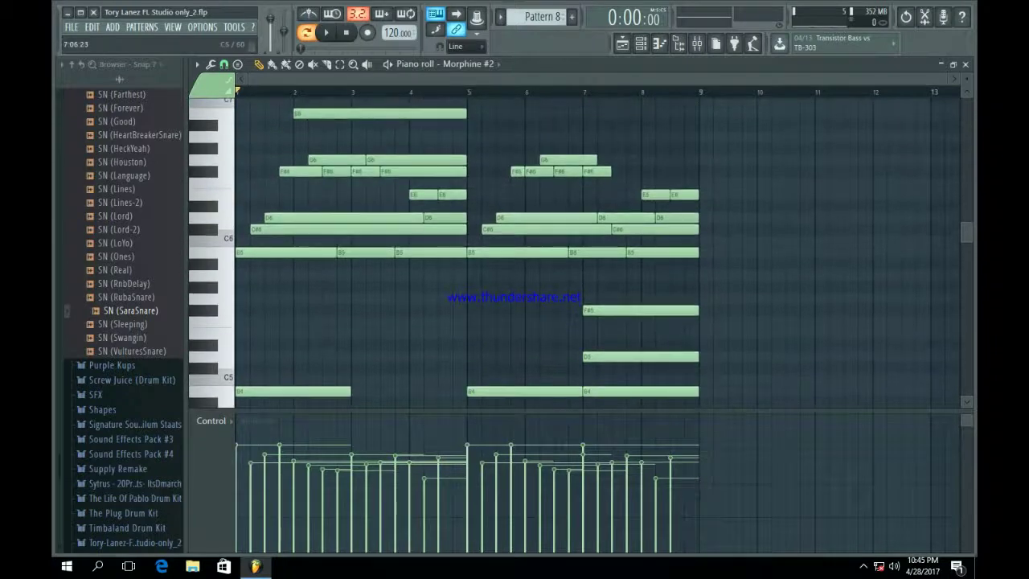
{"action": "right_click", "coordinate": [602, 392]}
{"action": "right_click", "coordinate": [598, 311]}
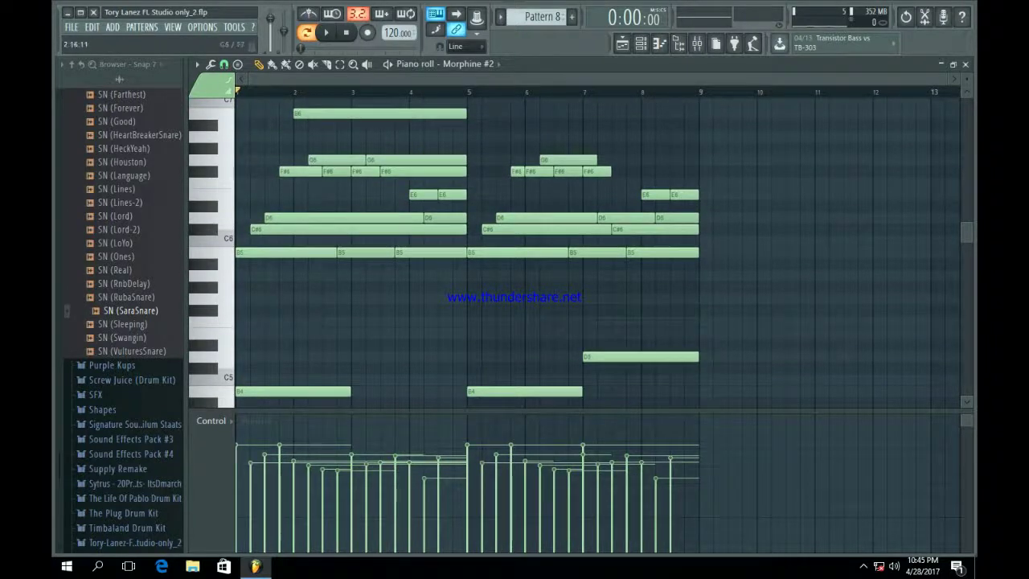
- Delete the first C#6, all B6, G6, F#6 and E6 notes, and the D6 notes after bar 5
{"action": "right_click", "coordinate": [305, 229]}
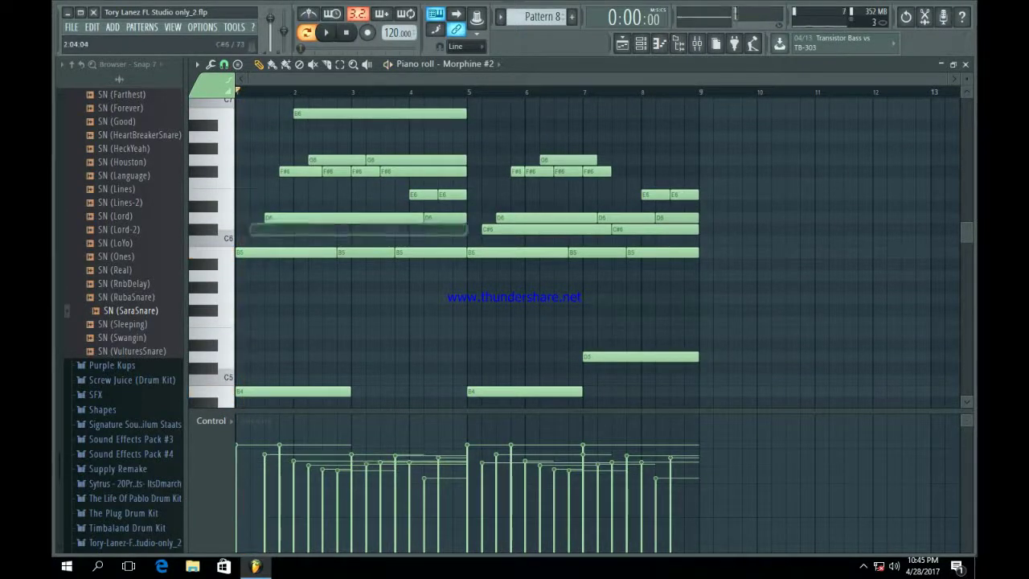
{"action": "right_click", "coordinate": [330, 114]}
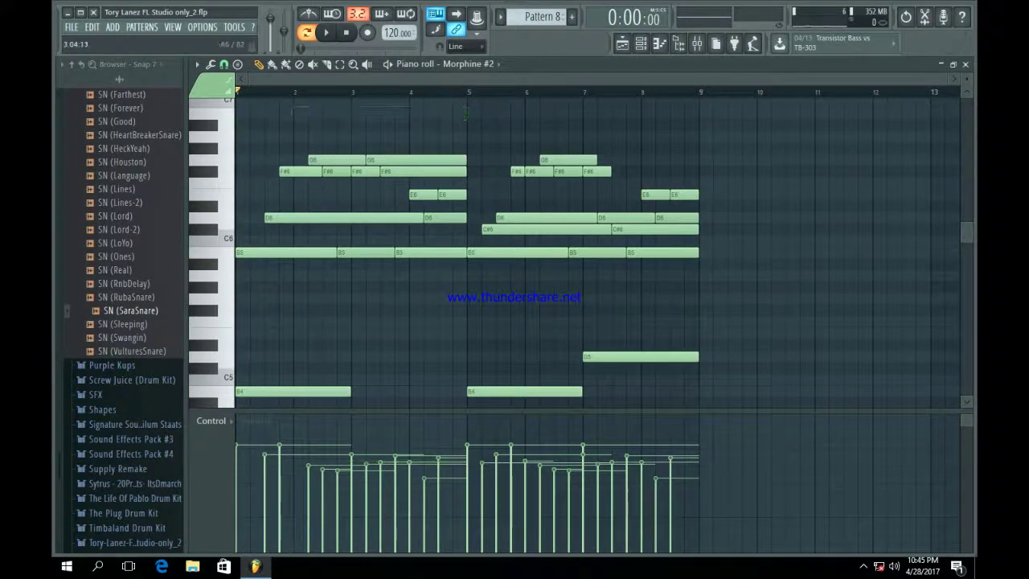
{"action": "right_click", "coordinate": [331, 160]}
{"action": "right_click", "coordinate": [310, 171]}
{"action": "right_click", "coordinate": [336, 172]}
{"action": "right_click", "coordinate": [394, 171]}
{"action": "right_click", "coordinate": [402, 160]}
{"action": "right_click", "coordinate": [426, 194]}
{"action": "right_click", "coordinate": [459, 194]}
{"action": "right_click", "coordinate": [565, 171]}
{"action": "right_click", "coordinate": [591, 171]}
{"action": "right_click", "coordinate": [574, 160]}
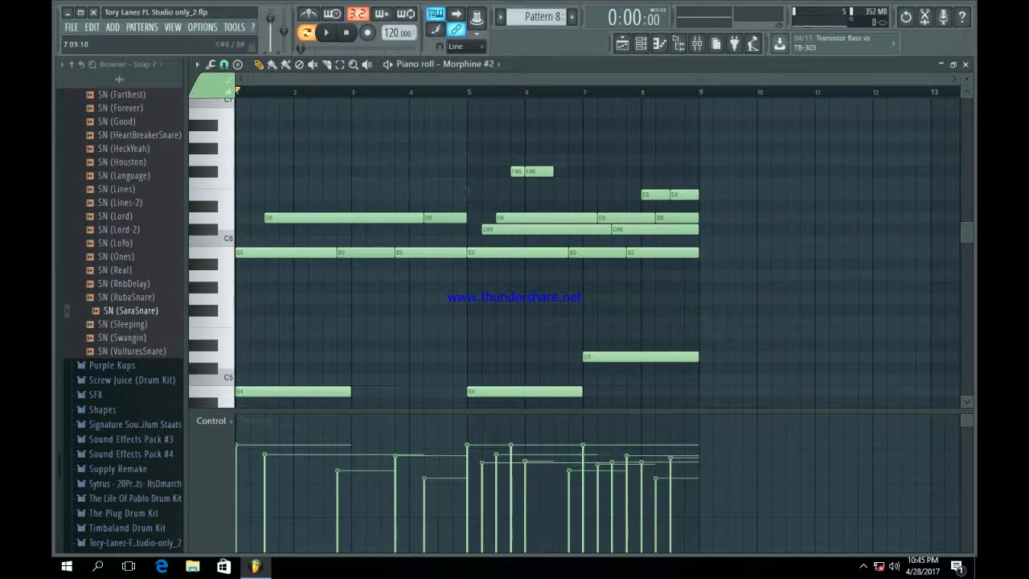
{"action": "right_click", "coordinate": [540, 171]}
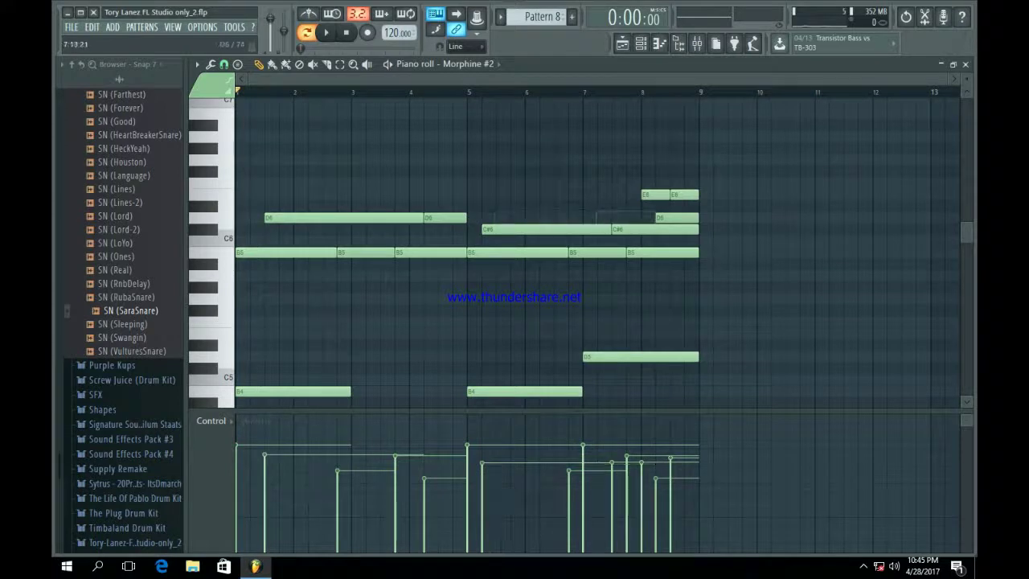
{"action": "scroll", "coordinate": [599, 250], "scroll_direction": "down", "scroll_amount": 2}
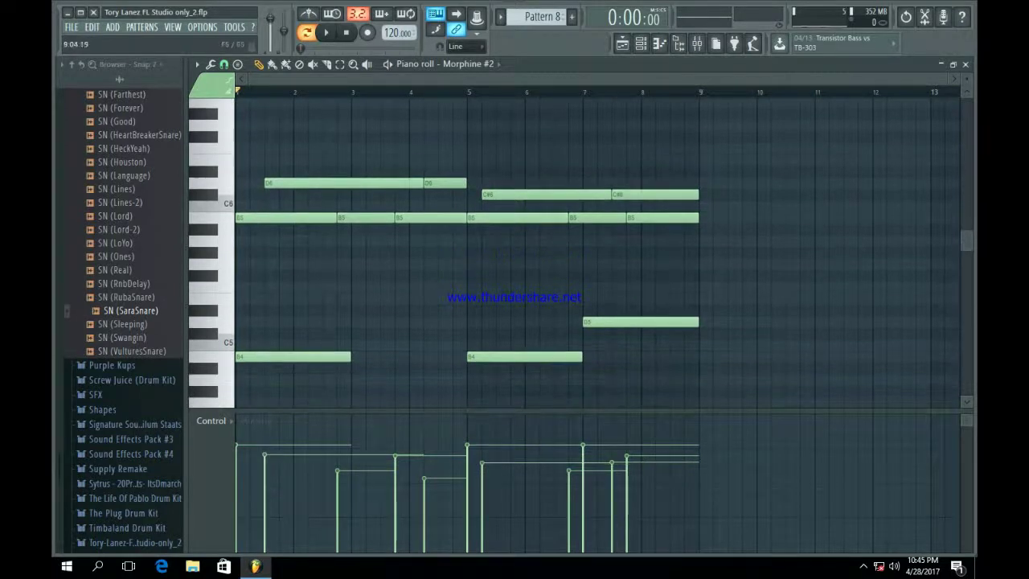
- Play Pattern 8, transpose all Morphine #2 notes down one octave, and play the pattern again
{"action": "scroll", "coordinate": [444, 250], "scroll_direction": "down", "scroll_amount": 4}
{"action": "key", "text": "space"}
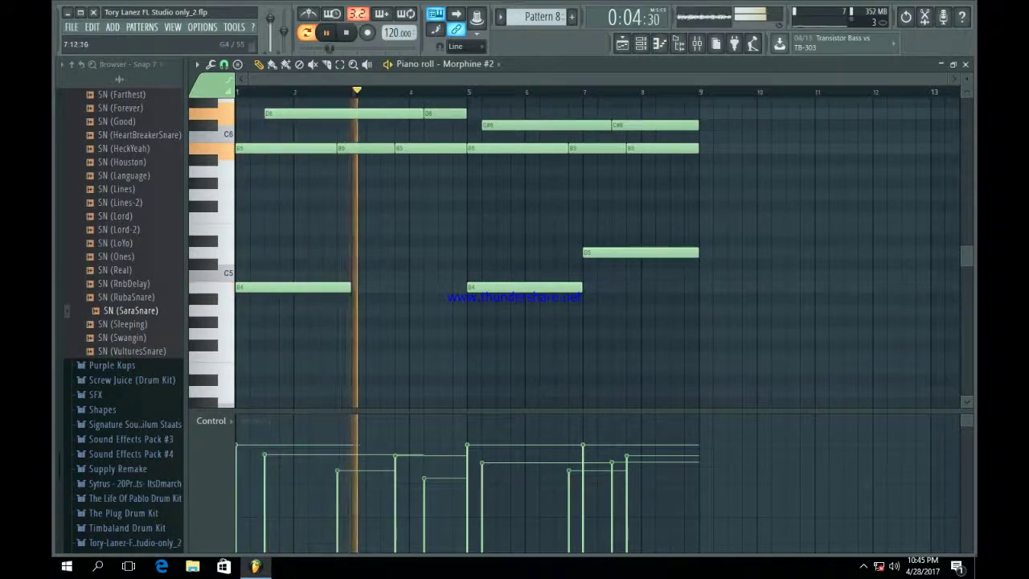
{"action": "key", "text": "space"}
{"action": "left_click_drag", "start_coordinate": [735, 361], "coordinate": [230, 80]}
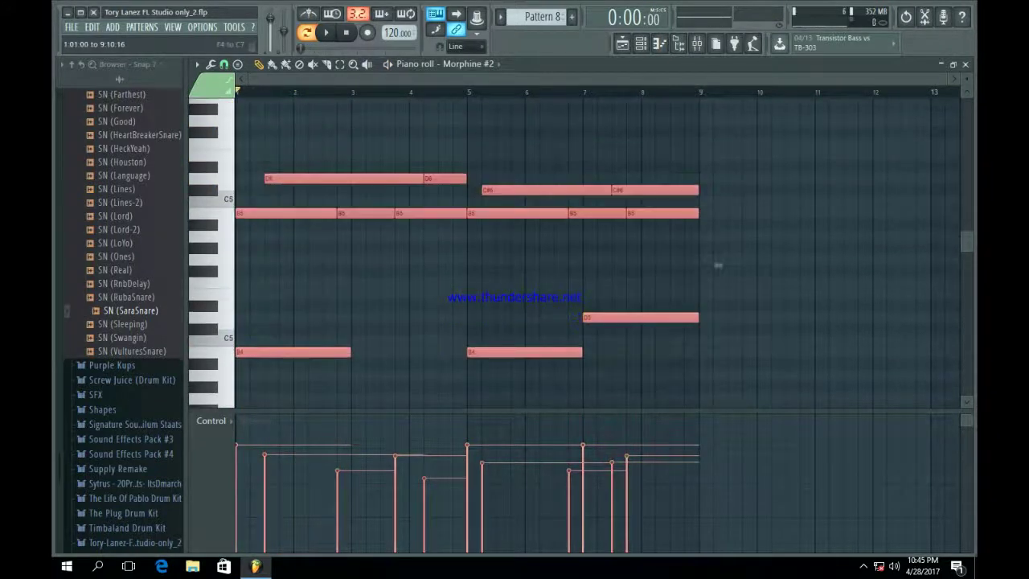
{"action": "key", "text": "ctrl+Down"}
{"action": "key", "text": "space"}
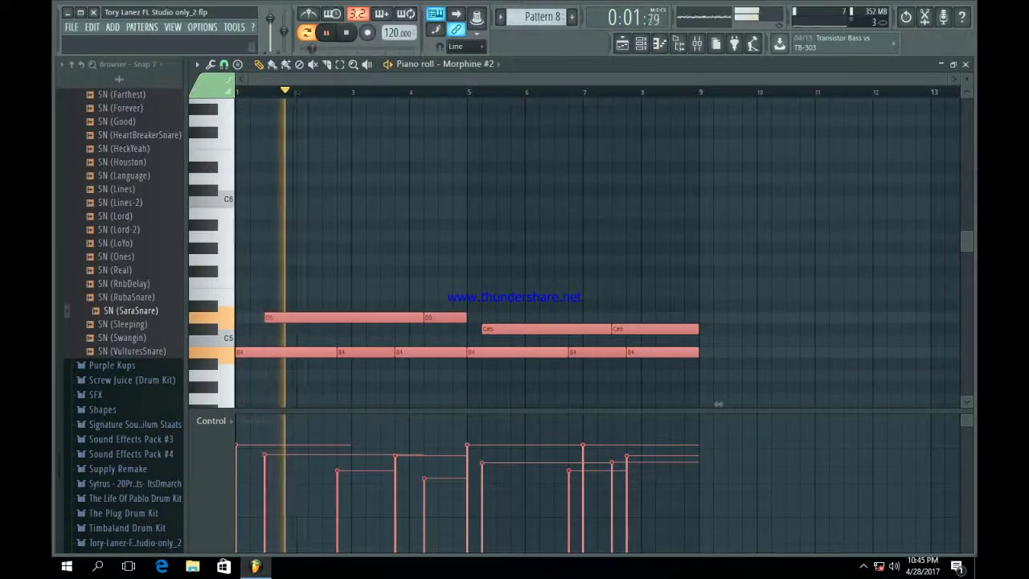
{"action": "key", "text": "space"}
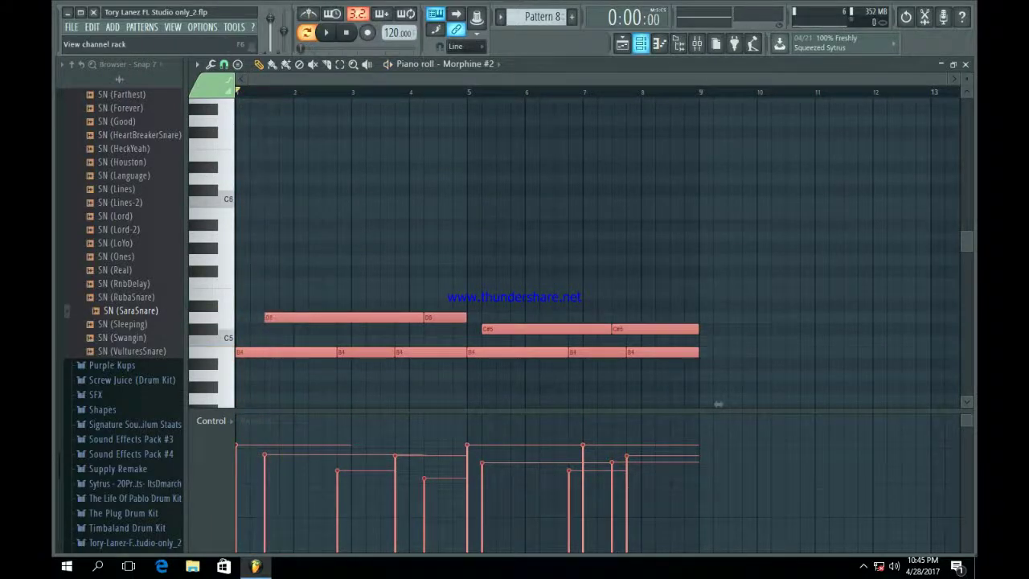
- Route Morphine #2 to mixer track 7 and load Fruity Parametric EQ 2 in its first effect slot
{"action": "key", "text": "F6"}
{"action": "left_click", "coordinate": [293, 300]}
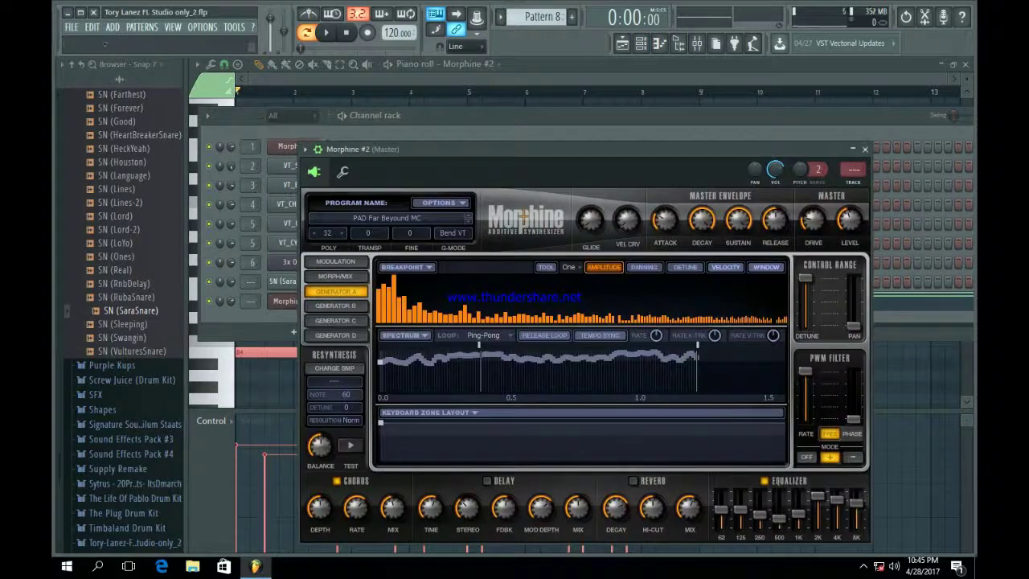
{"action": "key", "text": "F9"}
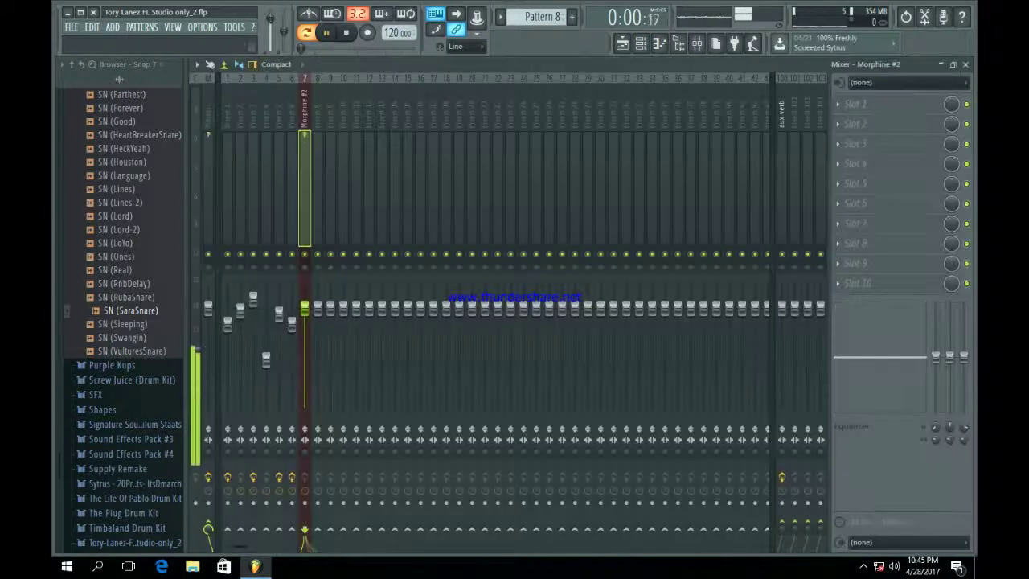
{"action": "left_click", "coordinate": [838, 105]}
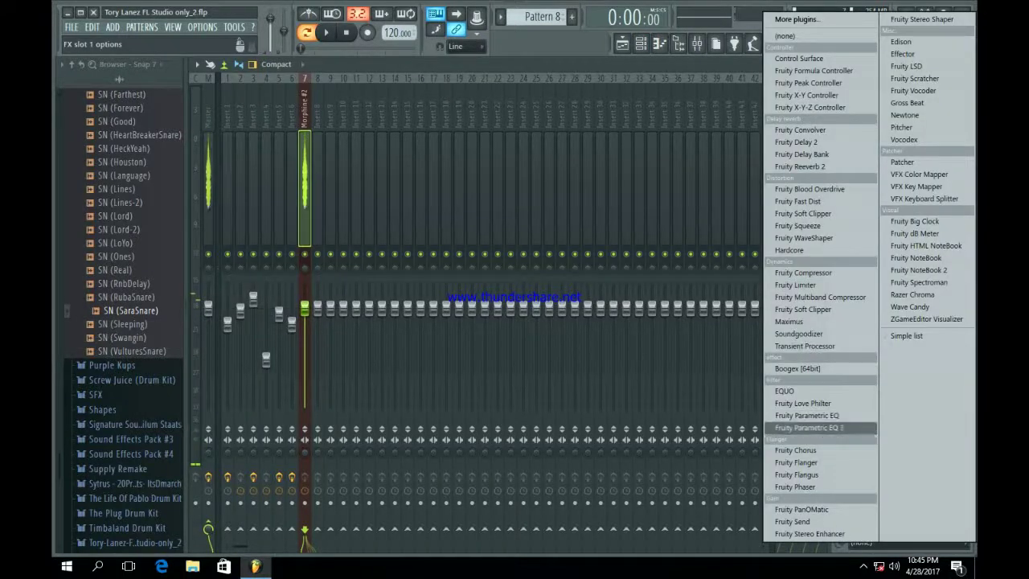
{"action": "left_click", "coordinate": [828, 429]}
{"action": "key", "text": "space"}
{"action": "key", "text": "space"}
- Change the filter order of EQ band 1 and pull the band fully down to cut the pad's low frequencies
{"action": "right_click", "coordinate": [255, 230]}
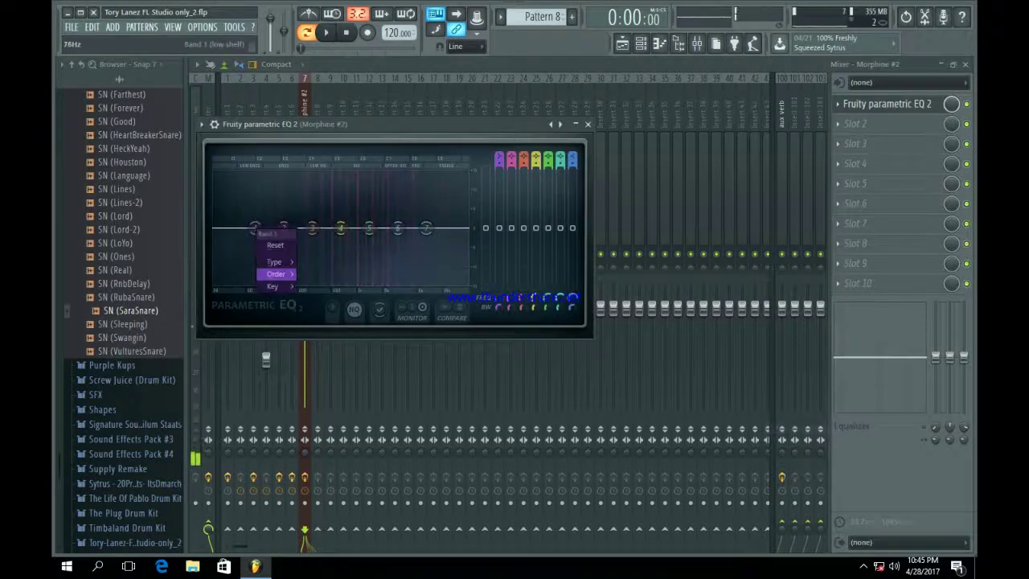
{"action": "mouse_move", "coordinate": [275, 274]}
{"action": "left_click", "coordinate": [322, 274]}
{"action": "left_click_drag", "start_coordinate": [255, 229], "coordinate": [292, 283]}
{"action": "key", "text": "space"}
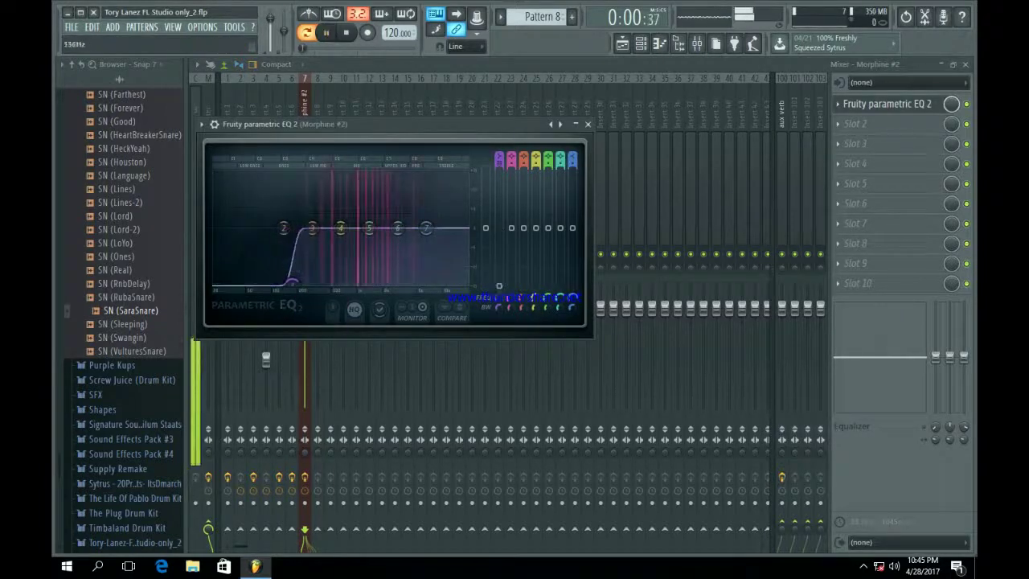
- Set EQ band 7 to -18 dB at about 2239 Hz, raise band 5 slightly, and close the equalizer
{"action": "left_click_drag", "start_coordinate": [426, 229], "coordinate": [401, 226]}
{"action": "key", "text": "space"}
{"action": "left_click", "coordinate": [365, 228]}
{"action": "left_click_drag", "start_coordinate": [411, 283], "coordinate": [402, 281]}
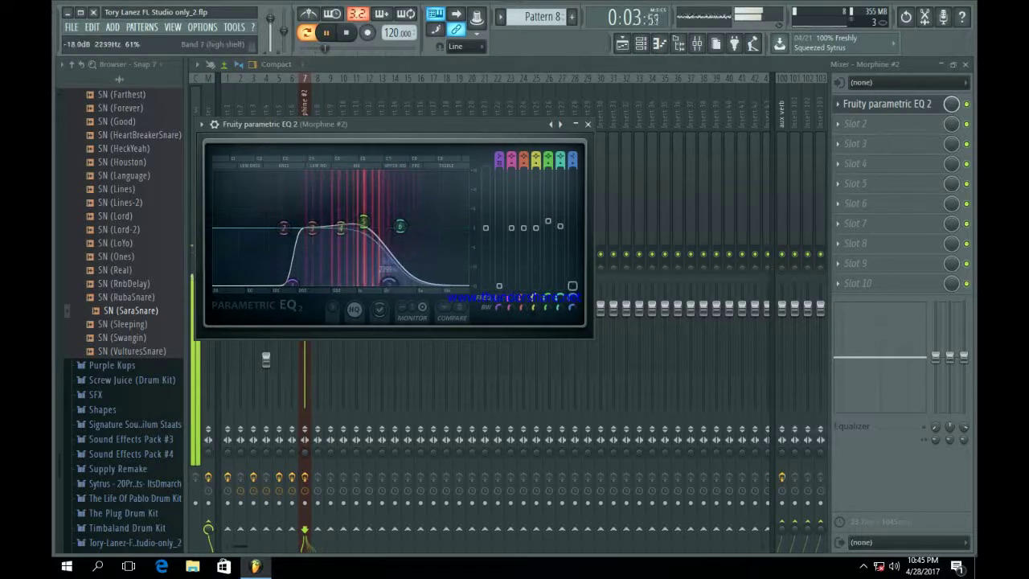
{"action": "left_click", "coordinate": [587, 124]}
- Add Fruity Reeverb 2 in slot 2 of the Morphine #2 track with a decay of about 2.3 sec
{"action": "left_click", "coordinate": [856, 123]}
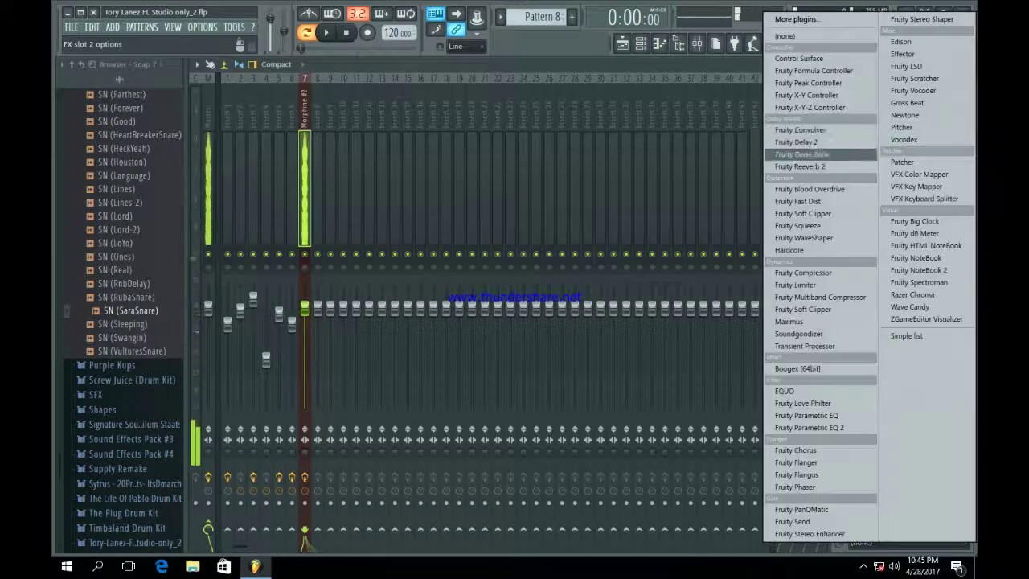
{"action": "left_click", "coordinate": [800, 164]}
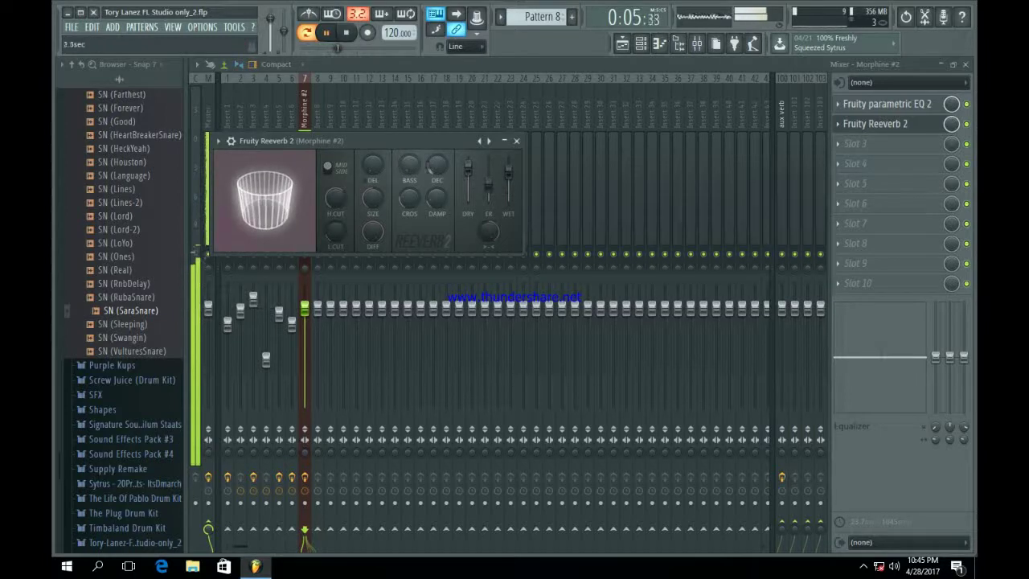
{"action": "left_click", "coordinate": [516, 141]}
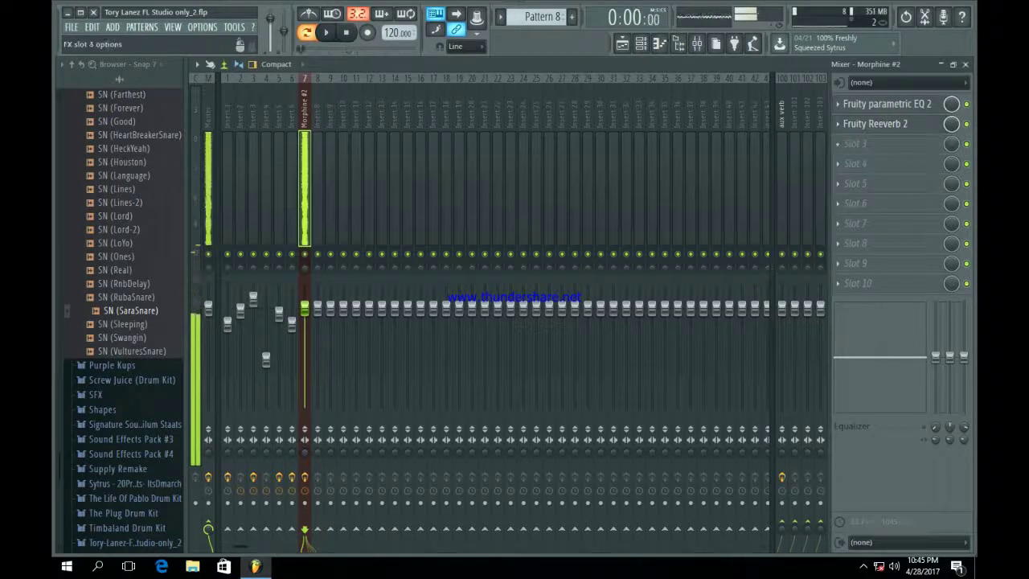
- Add Fruity Chorus in slot 3 with a reduced mix level and lower the Morphine #2 fader to 80% (-4.7 dB)
{"action": "left_click", "coordinate": [856, 143]}
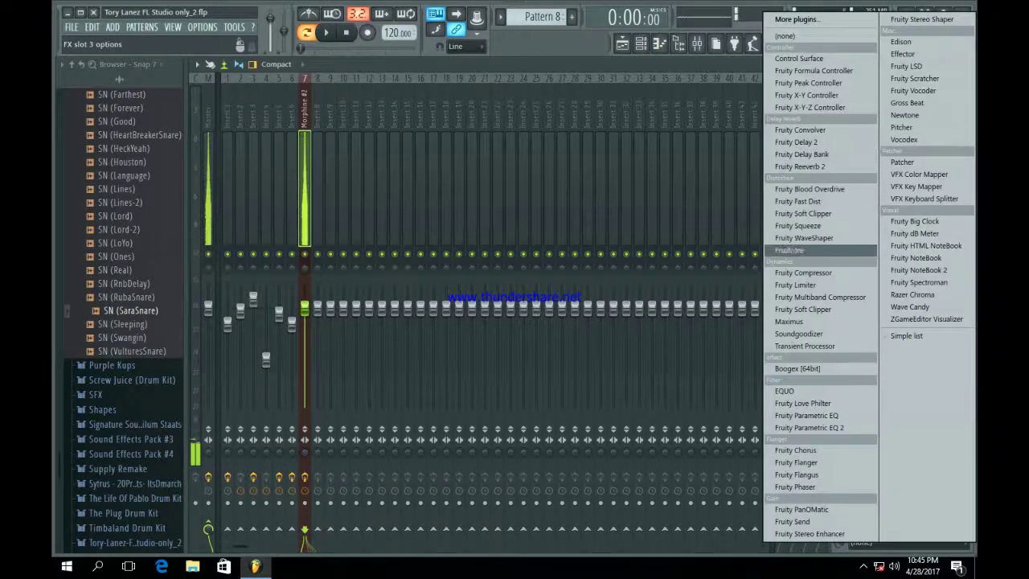
{"action": "left_click", "coordinate": [795, 450]}
{"action": "key", "text": "space"}
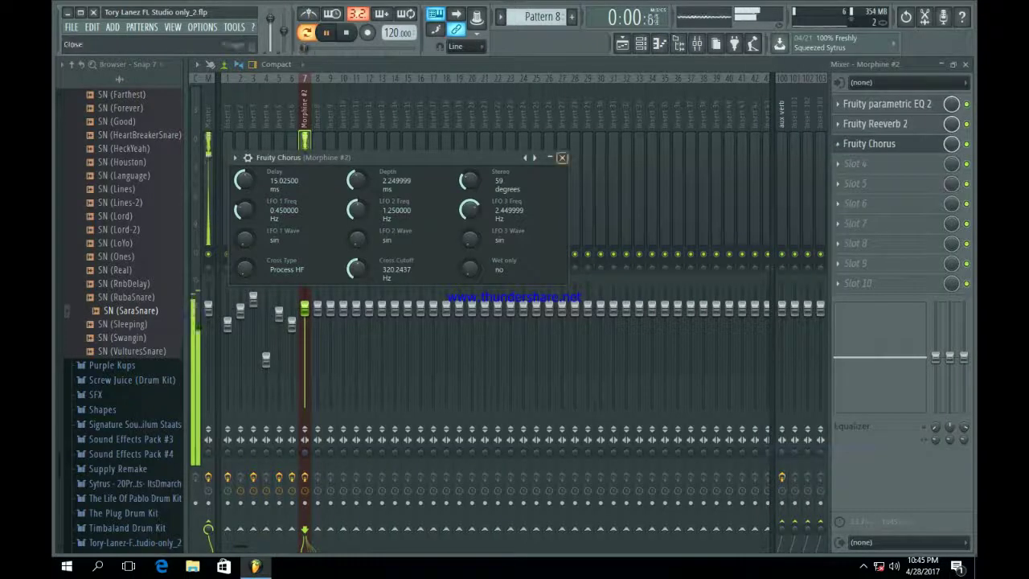
{"action": "left_click", "coordinate": [562, 156]}
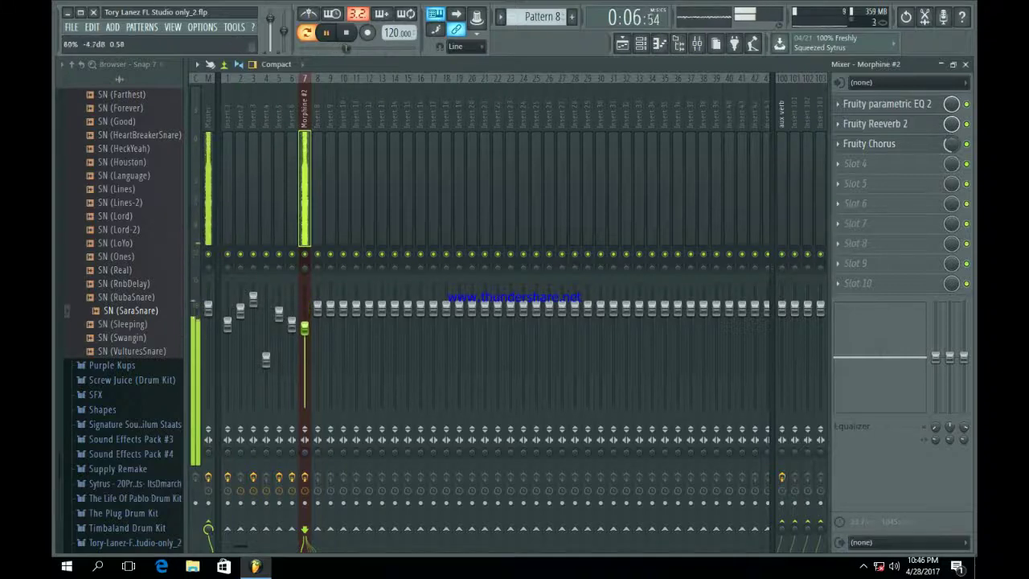
- Place Pattern 8 clips at bars 1 and 9 on Track 5 of the playlist
{"action": "key", "text": "F6"}
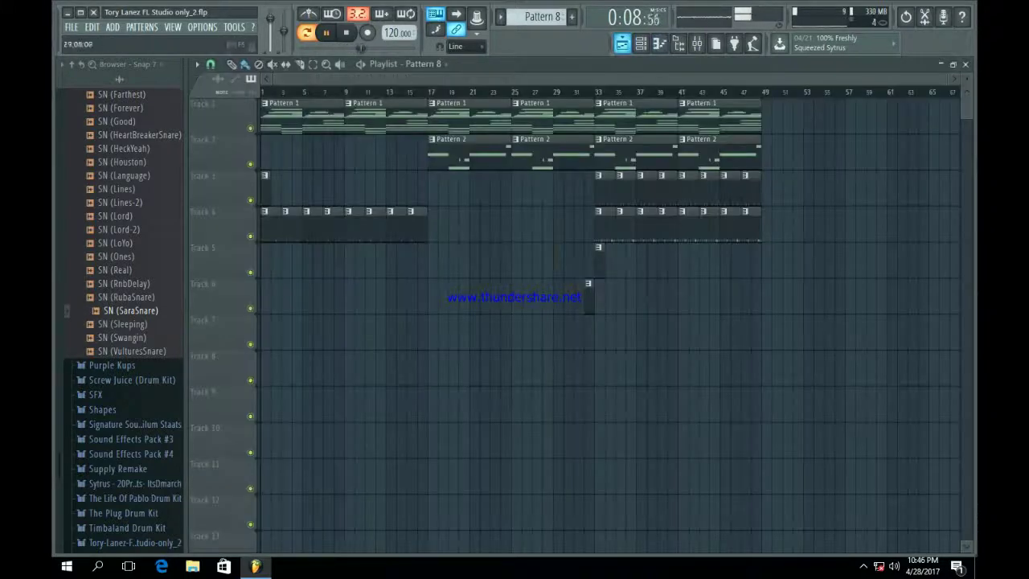
{"action": "left_click", "coordinate": [287, 262]}
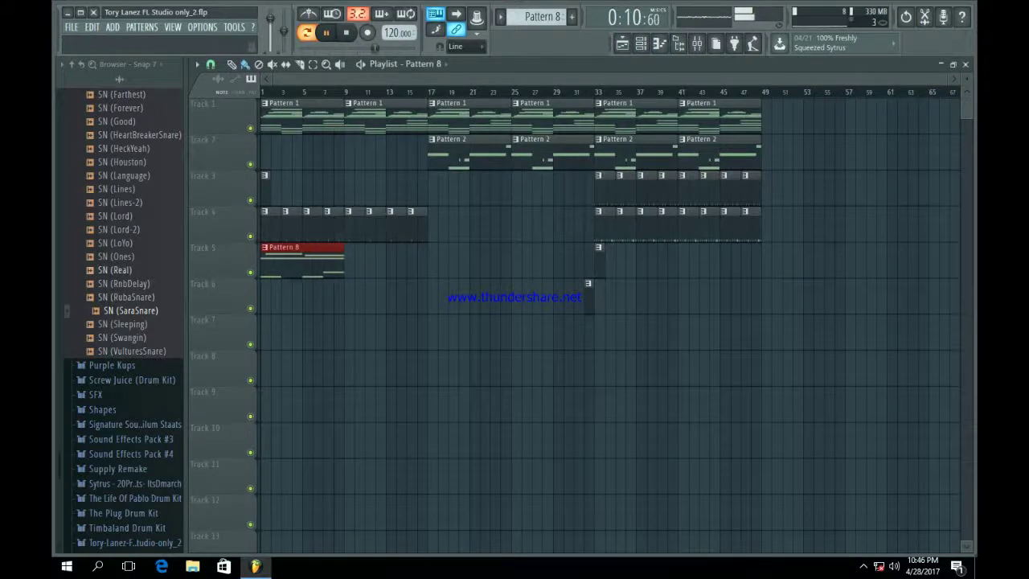
{"action": "left_click_drag", "start_coordinate": [277, 262], "coordinate": [451, 262]}
{"action": "right_click", "coordinate": [452, 262]}
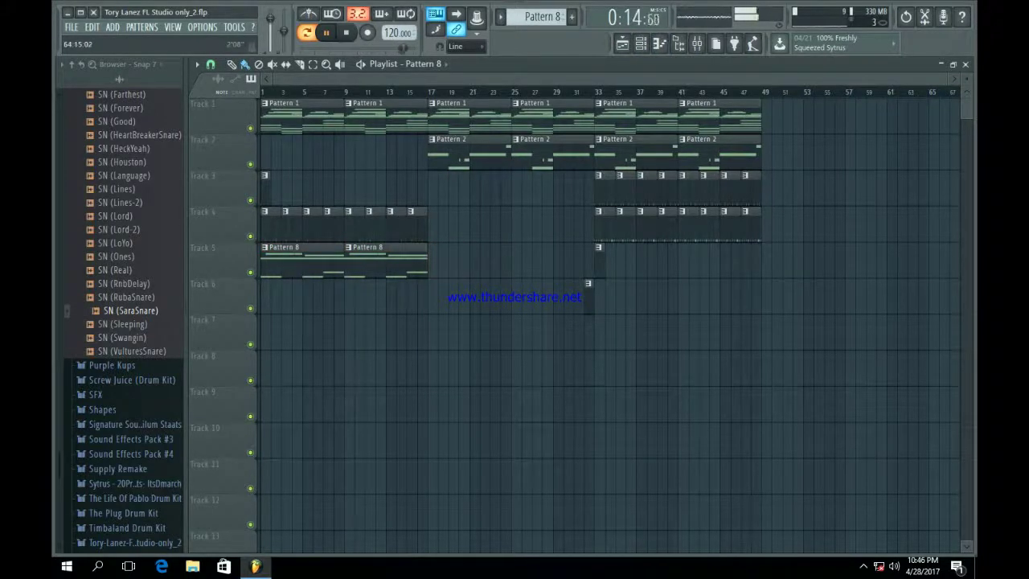
- Place Pattern 8 at bar 33 on Track 7 and duplicate it to bar 41
{"action": "left_click_drag", "start_coordinate": [947, 79], "coordinate": [709, 79]}
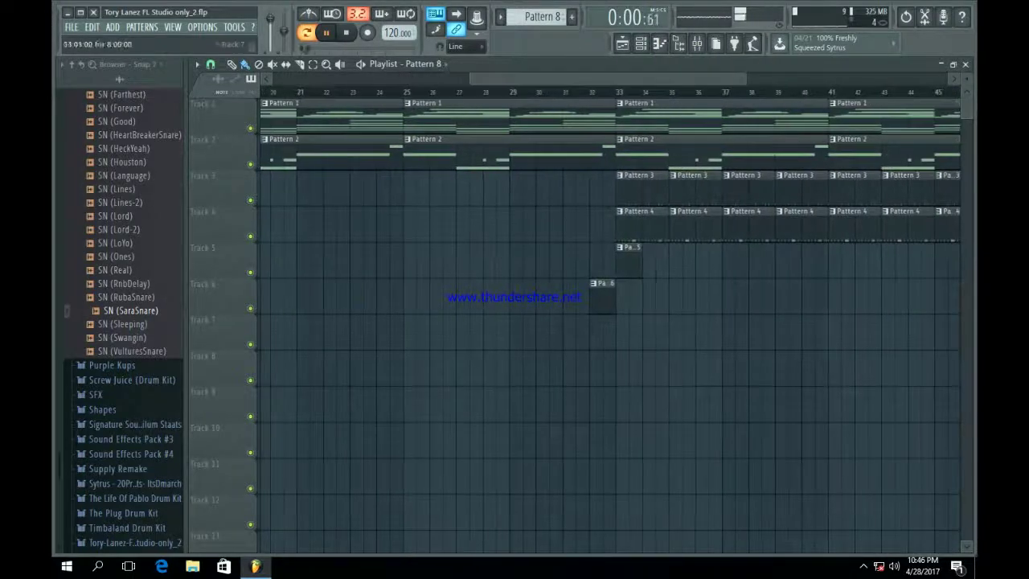
{"action": "left_click", "coordinate": [619, 332]}
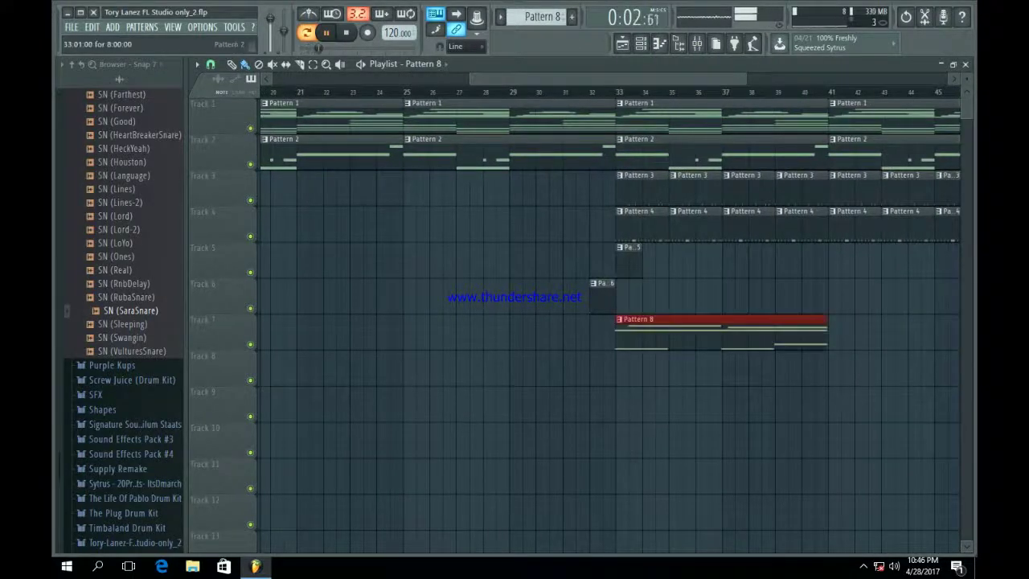
{"action": "left_click_drag", "start_coordinate": [744, 79], "coordinate": [619, 79]}
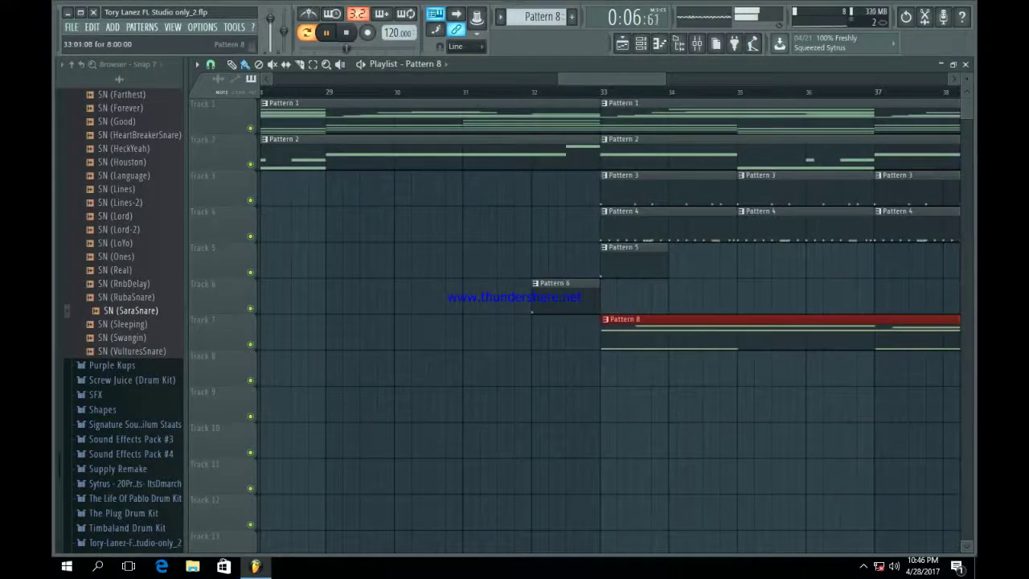
{"action": "left_click_drag", "start_coordinate": [664, 78], "coordinate": [610, 79]}
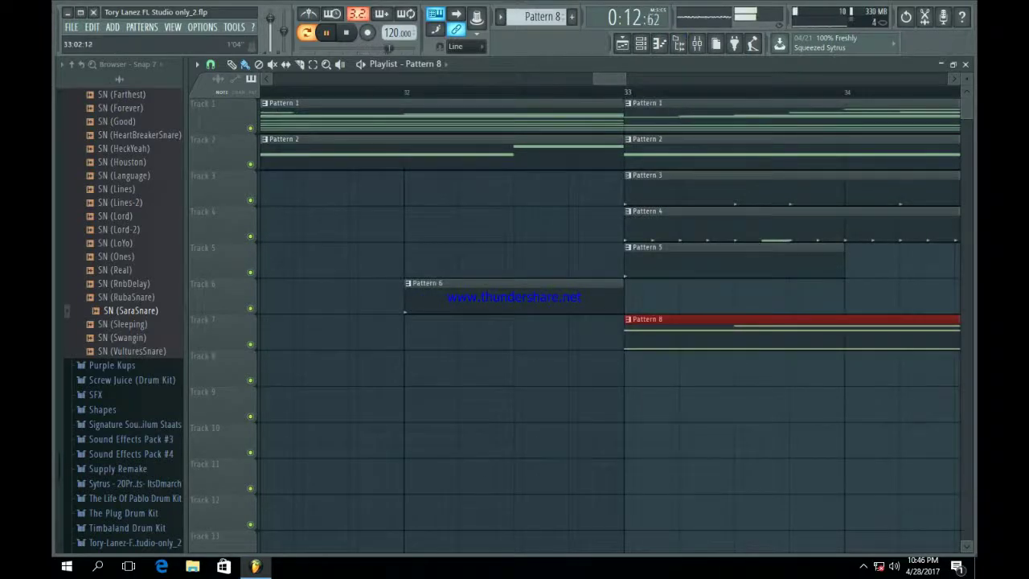
{"action": "left_click_drag", "start_coordinate": [626, 79], "coordinate": [884, 79]}
{"action": "key", "text": "ctrl+b"}
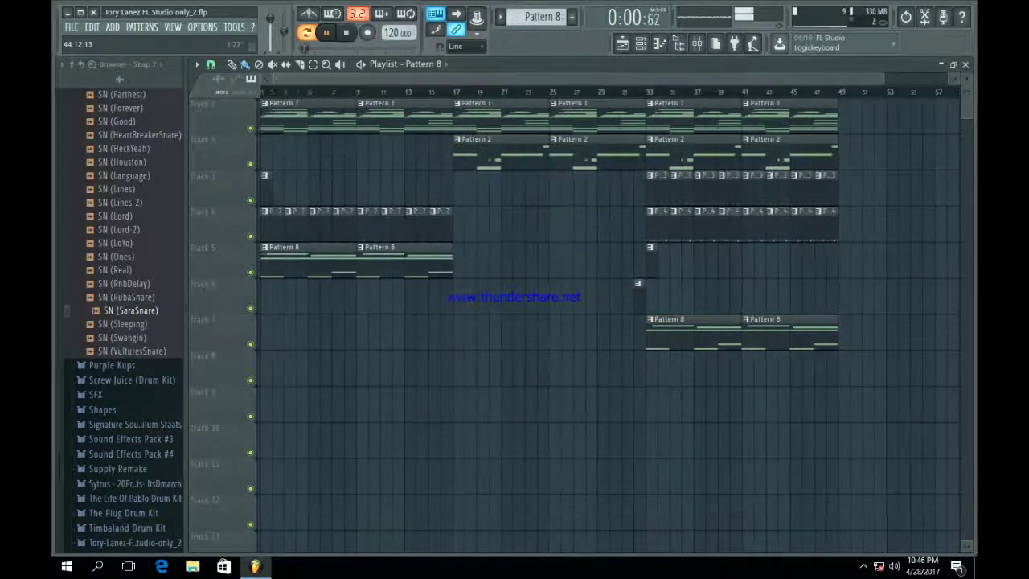
- Lower the Morphine #2 mixer fader further, collapse the browser folders, and play the arrangement in song mode
{"action": "key", "text": "F9"}
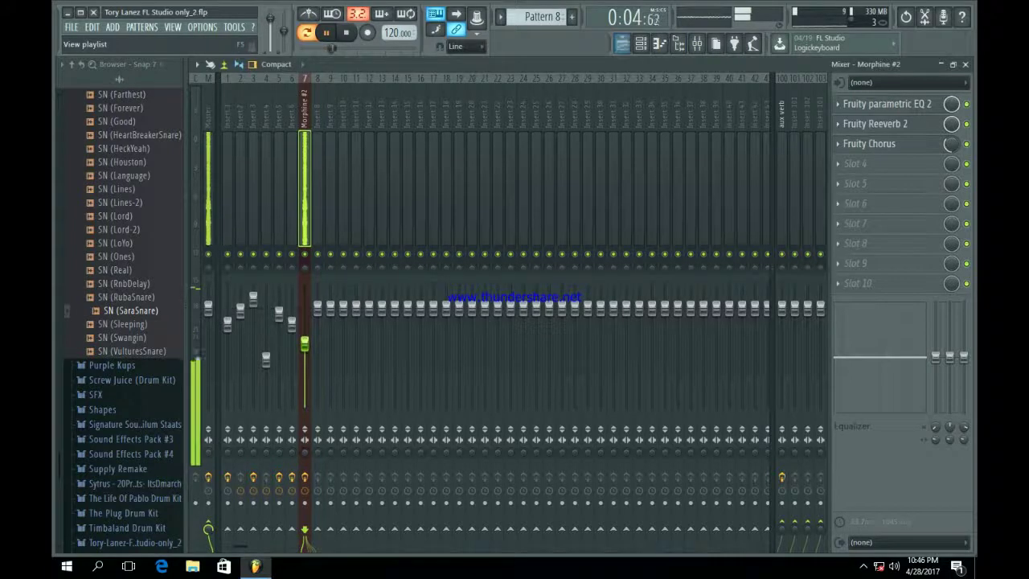
{"action": "left_click", "coordinate": [622, 43]}
{"action": "key", "text": "space"}
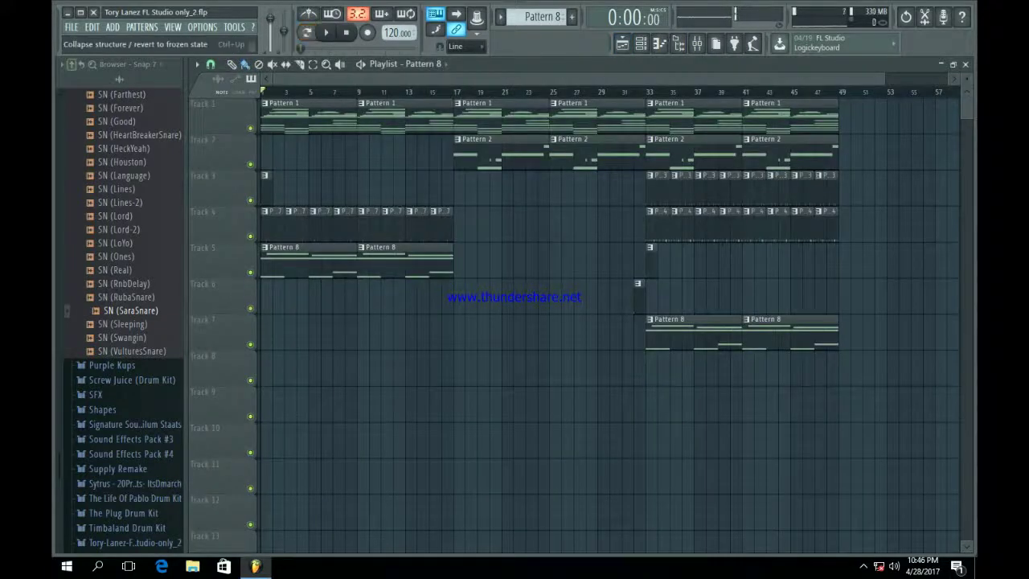
{"action": "left_click", "coordinate": [80, 64]}
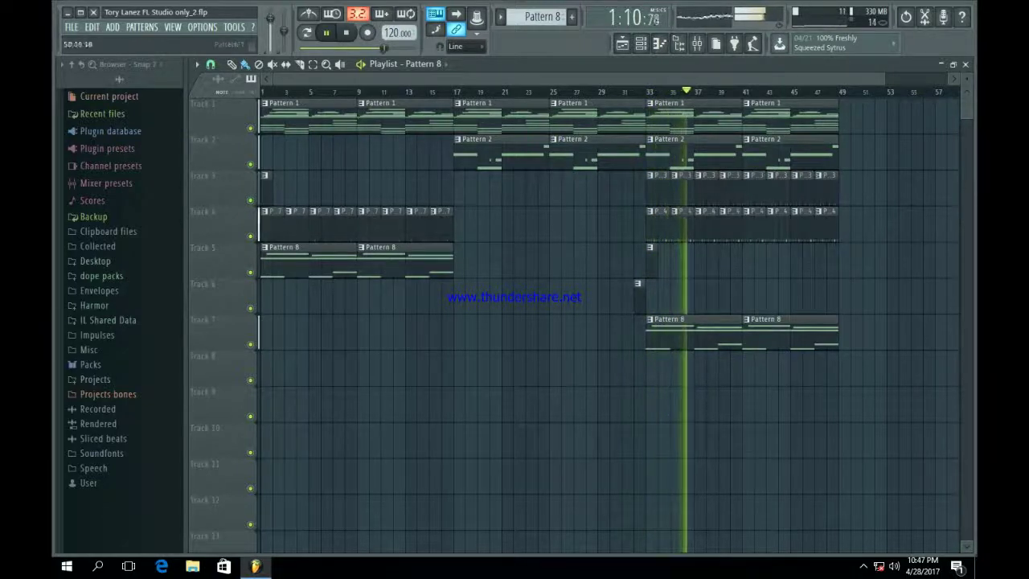
- Duplicate all clips from bars 33 to 48 so the copies start at bar 49
{"action": "left_click_drag", "start_coordinate": [884, 78], "coordinate": [948, 79]}
{"action": "left_click_drag", "start_coordinate": [854, 384], "coordinate": [613, 100]}
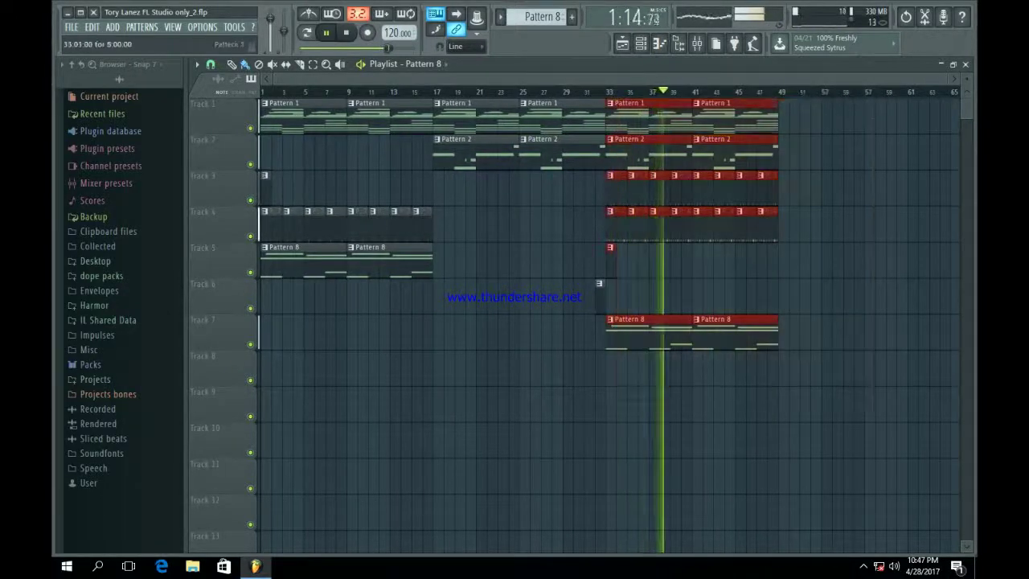
{"action": "key", "text": "ctrl+b"}
{"action": "key", "text": "ctrl+d"}
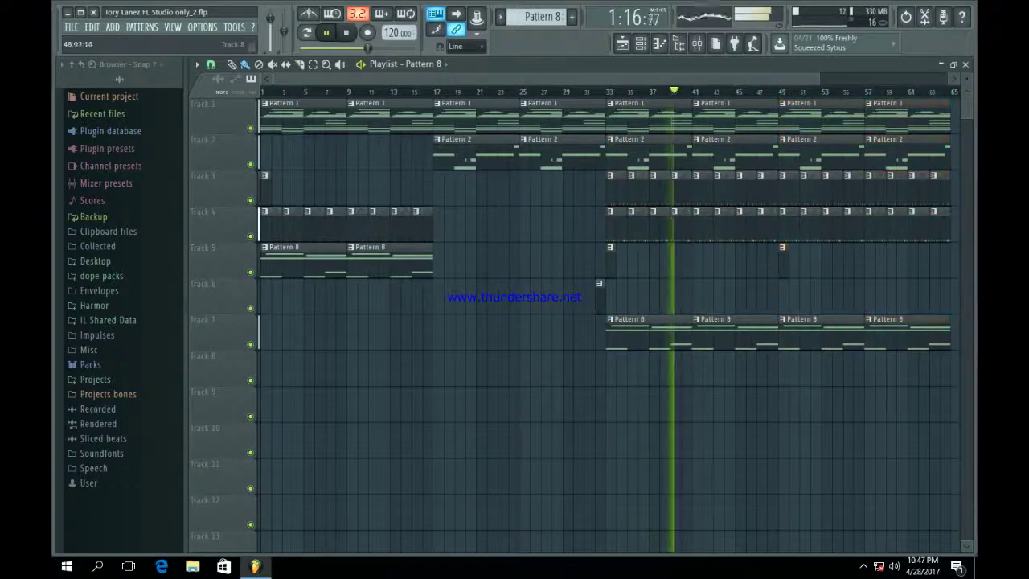
- Replace the Pattern 4 clips on Track 4 from bar 49 to the end of bar 64 with Pattern 7 clips
{"action": "left_click", "coordinate": [783, 259]}
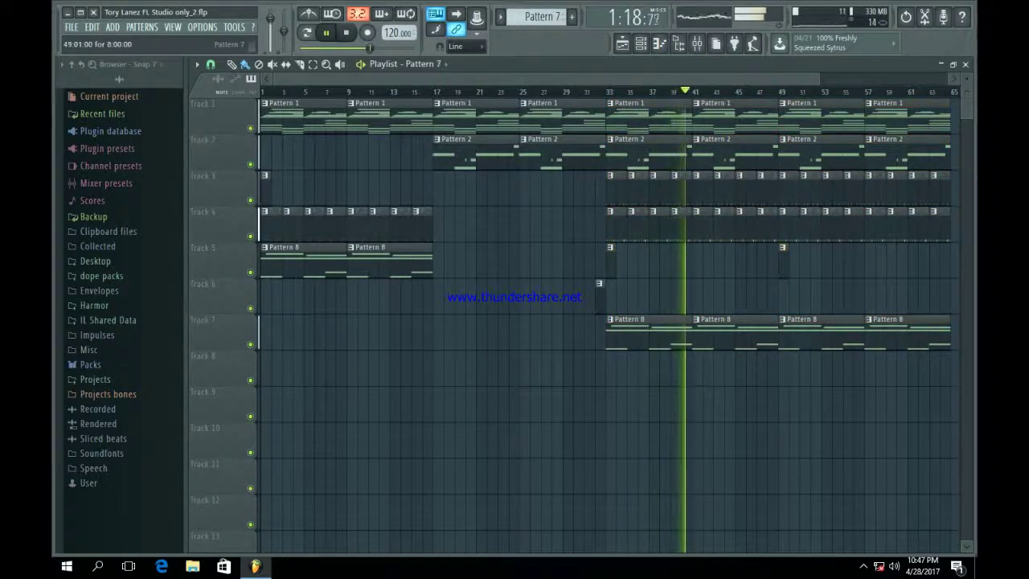
{"action": "mouse_move", "coordinate": [820, 79]}
{"action": "left_mouse_down"}
{"action": "mouse_move", "coordinate": [455, 79]}
{"action": "mouse_move", "coordinate": [822, 79]}
{"action": "left_mouse_up"}
{"action": "left_click_drag", "start_coordinate": [808, 226], "coordinate": [331, 226]}
{"action": "left_click", "coordinate": [323, 217]}
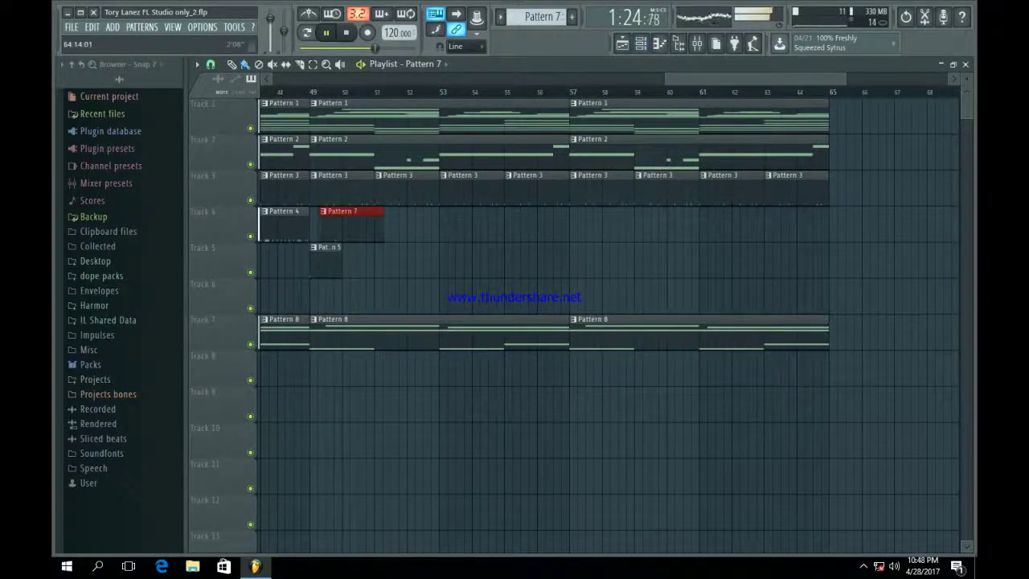
{"action": "left_click_drag", "start_coordinate": [844, 79], "coordinate": [702, 79]}
{"action": "left_click_drag", "start_coordinate": [652, 225], "coordinate": [590, 225]}
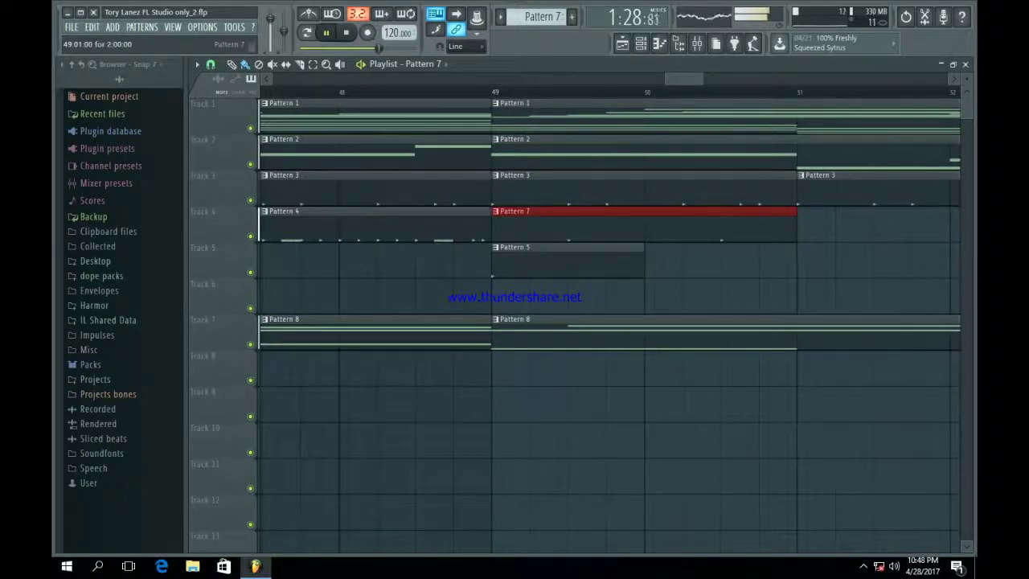
{"action": "mouse_move", "coordinate": [828, 226]}
{"action": "left_mouse_down"}
{"action": "mouse_move", "coordinate": [957, 228]}
{"action": "mouse_move", "coordinate": [959, 250]}
{"action": "mouse_move", "coordinate": [929, 249]}
{"action": "left_mouse_up"}
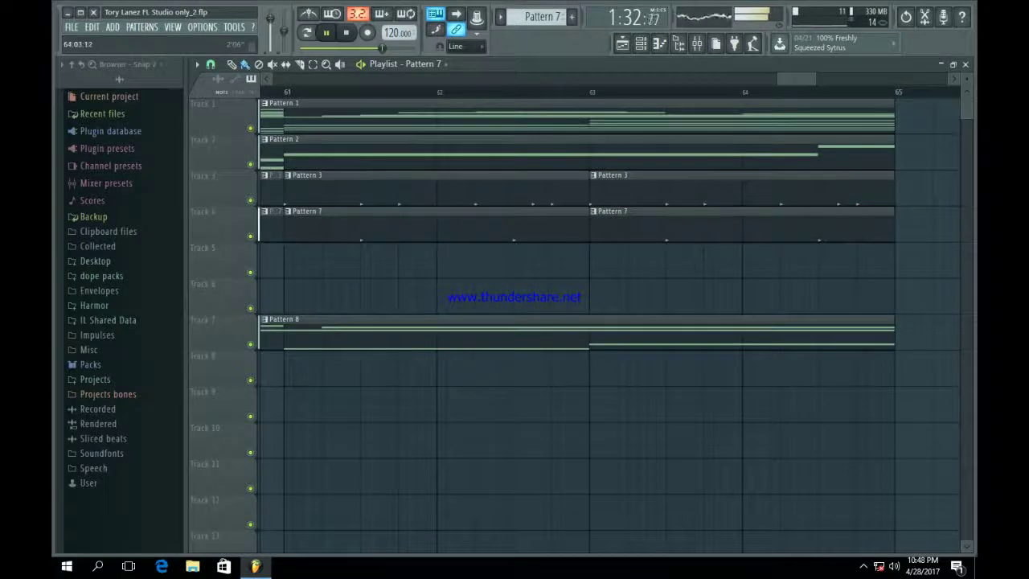
{"action": "left_click_drag", "start_coordinate": [778, 79], "coordinate": [571, 79]}
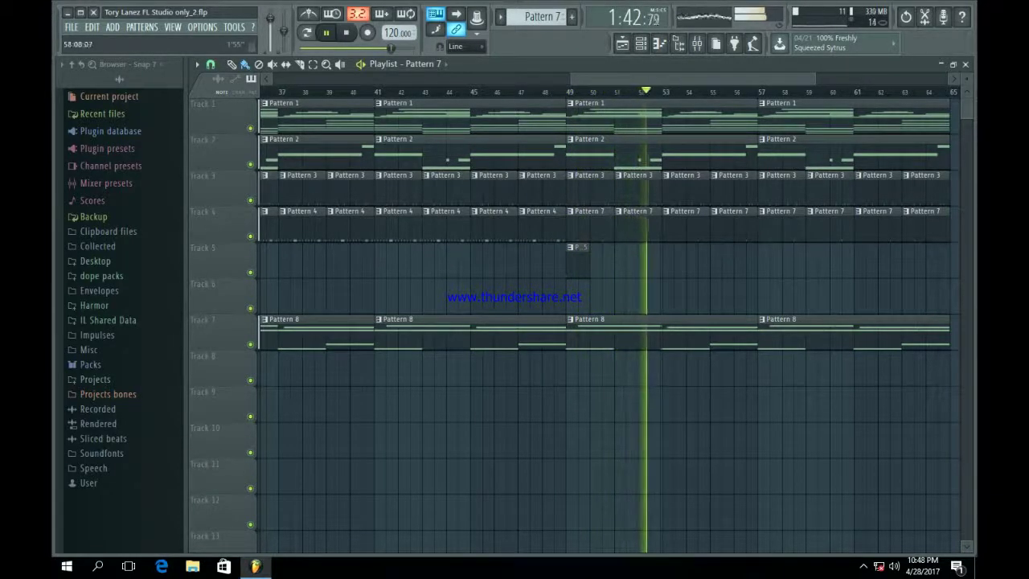
{"action": "left_click_drag", "start_coordinate": [571, 78], "coordinate": [274, 79]}
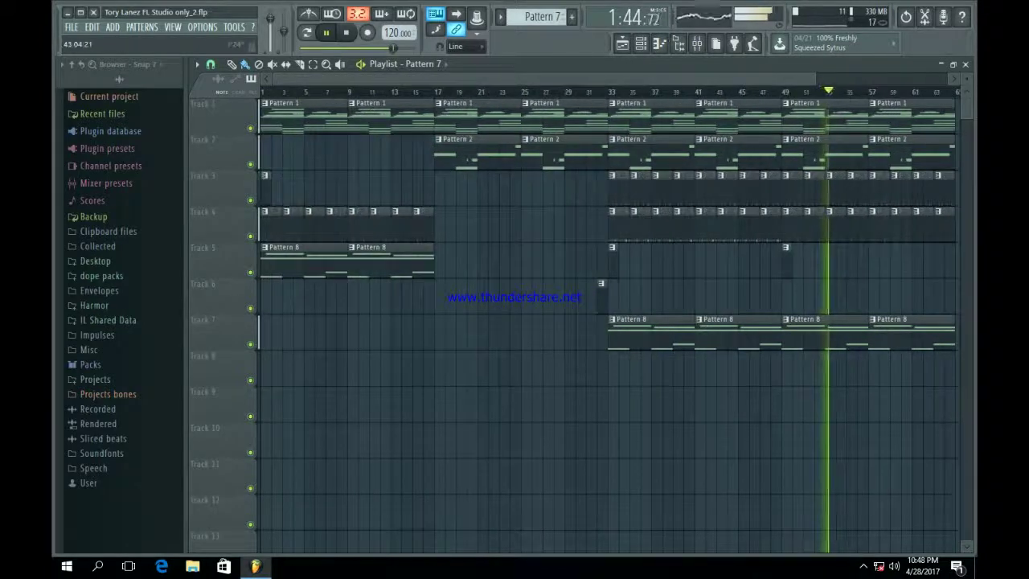
{"action": "left_click_drag", "start_coordinate": [815, 78], "coordinate": [952, 79]}
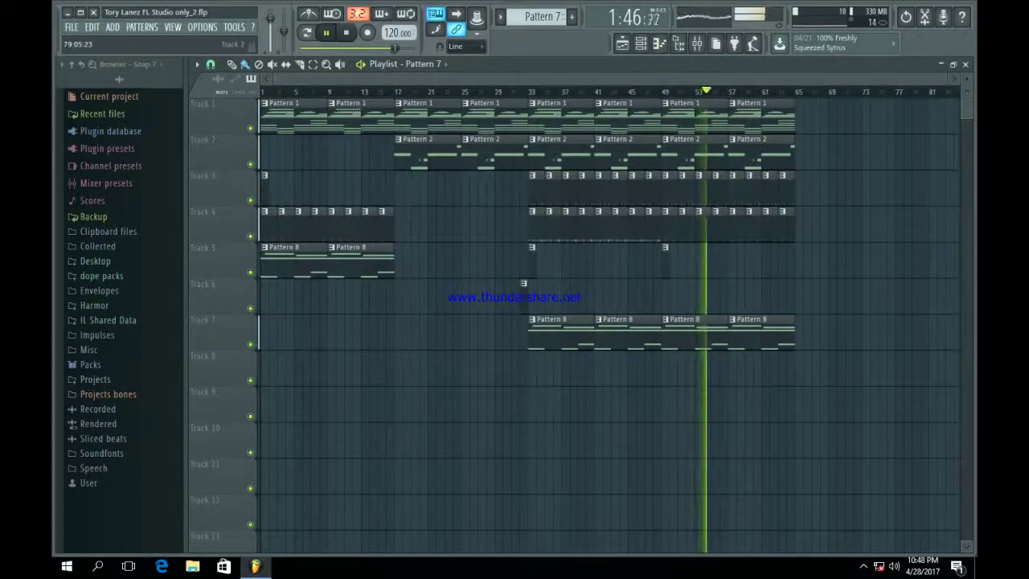